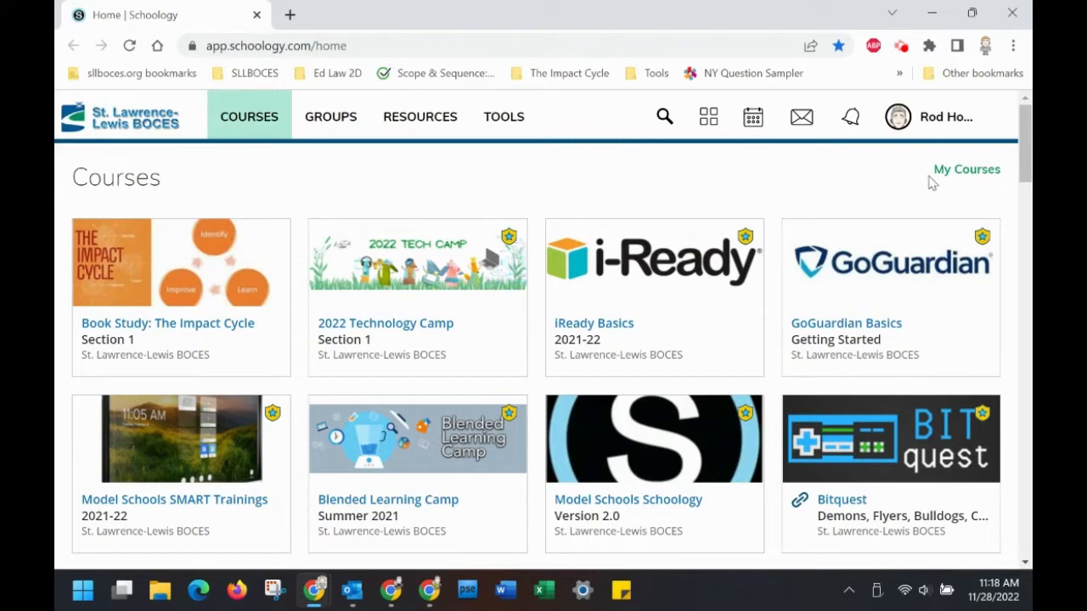
# Start a new course from the My Courses page and name it "My Sample Bookstudy".
pyautogui.click(966, 174)
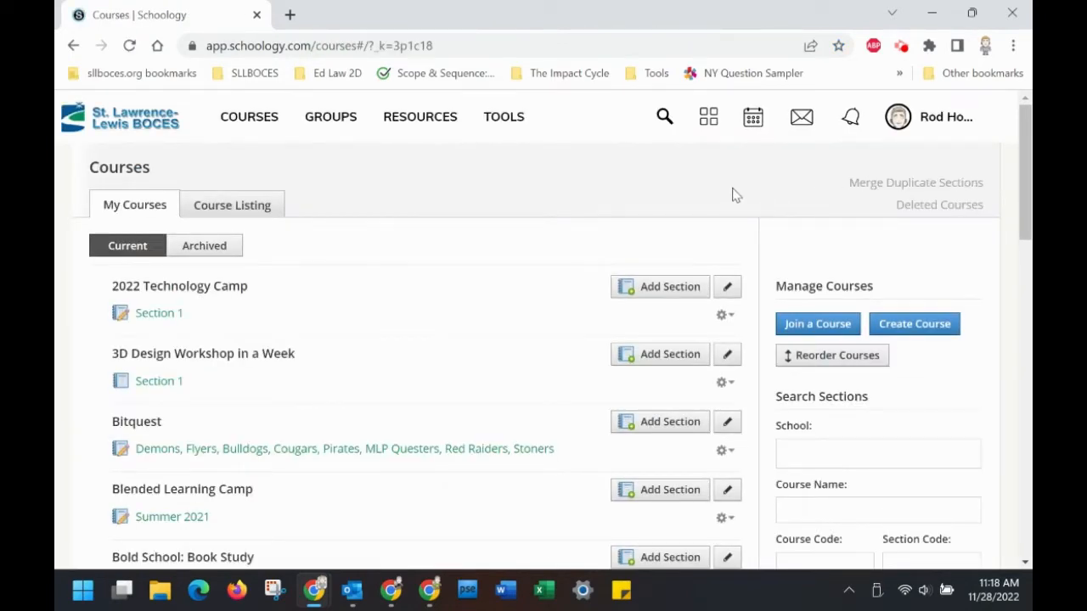
pyautogui.click(933, 328)
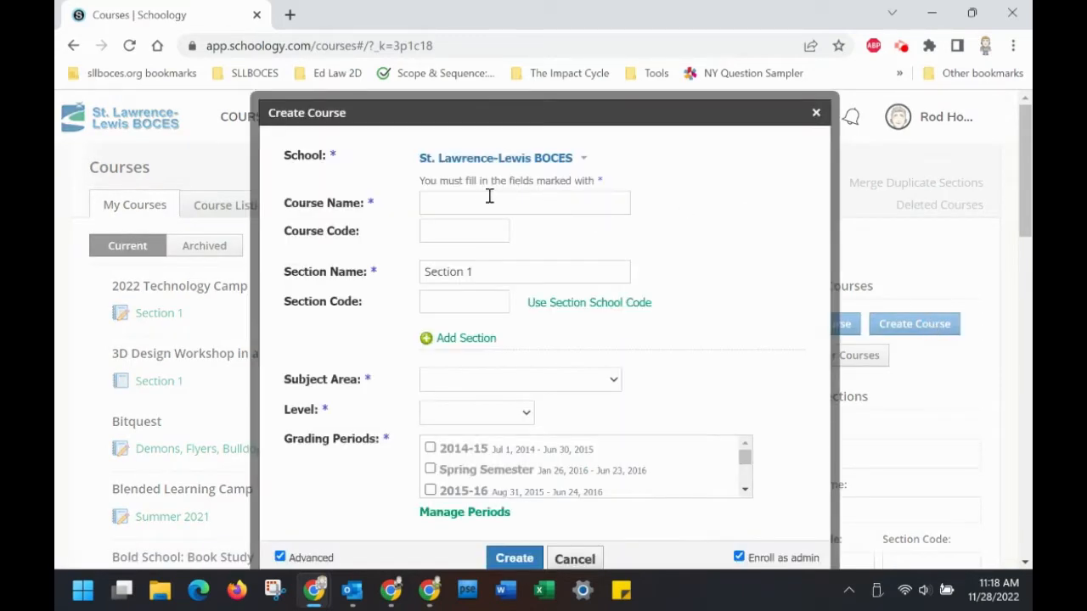
pyautogui.click(456, 208)
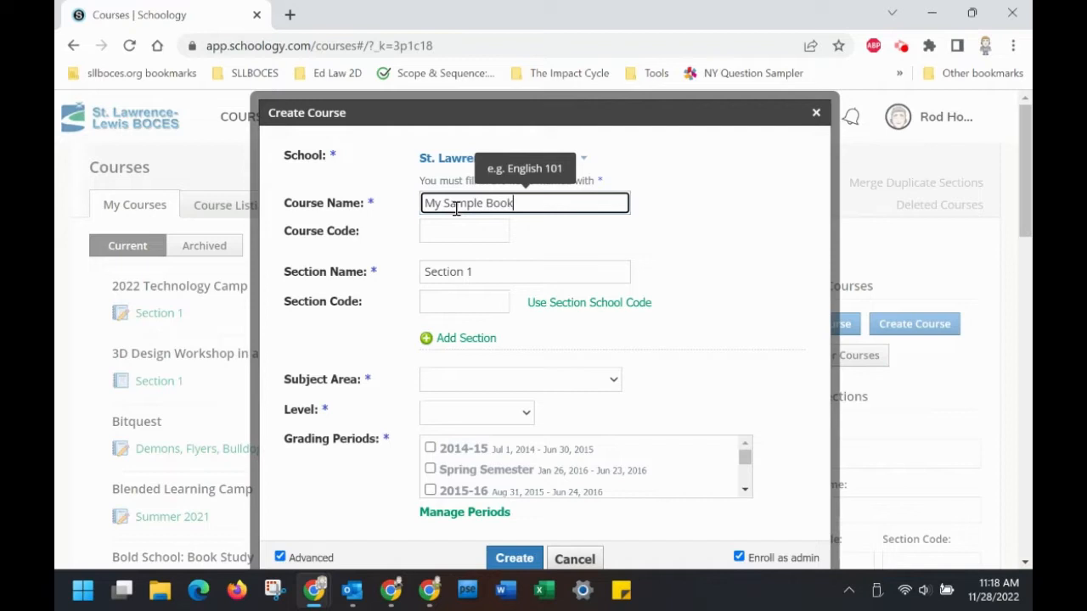
pyautogui.write('My Sample Bookstudy')
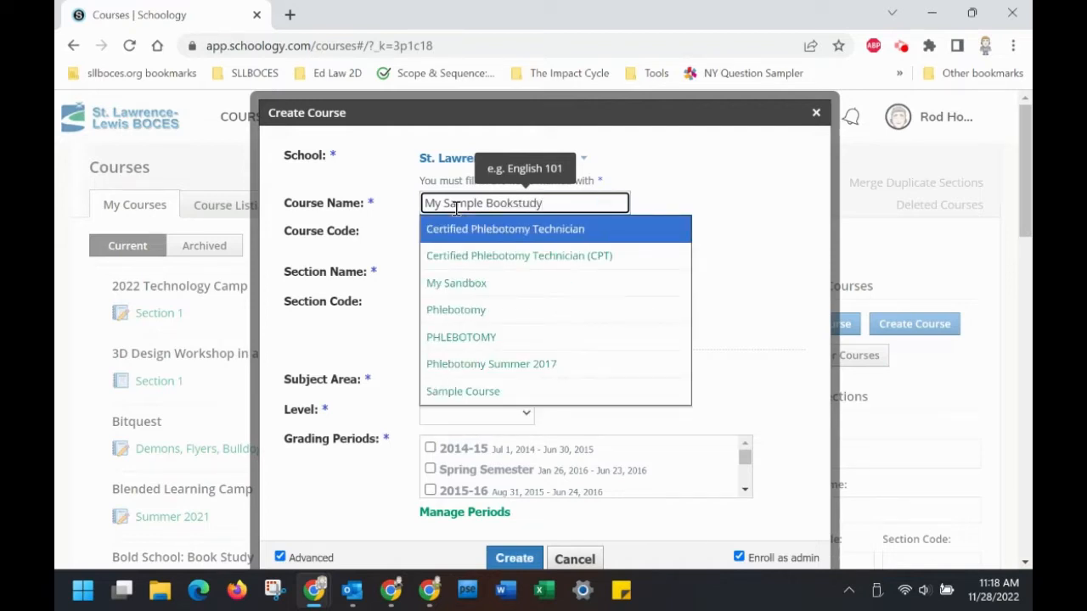
pyautogui.click(761, 243)
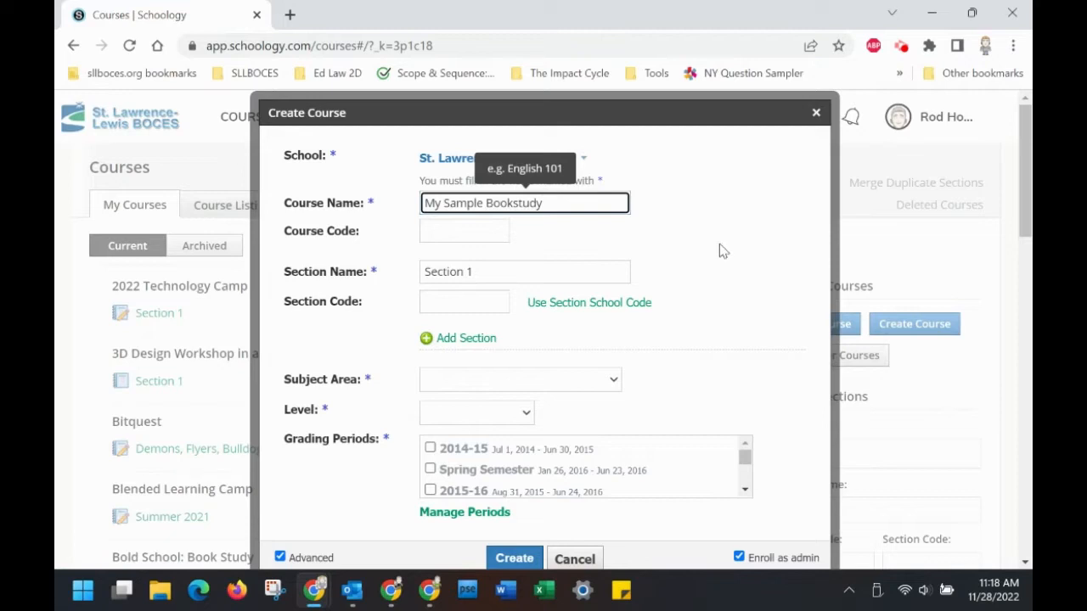
# Replace the new course's default section name with "2022-23".
pyautogui.click(482, 277)
pyautogui.moveTo(482, 277); pyautogui.dragTo(380, 282)
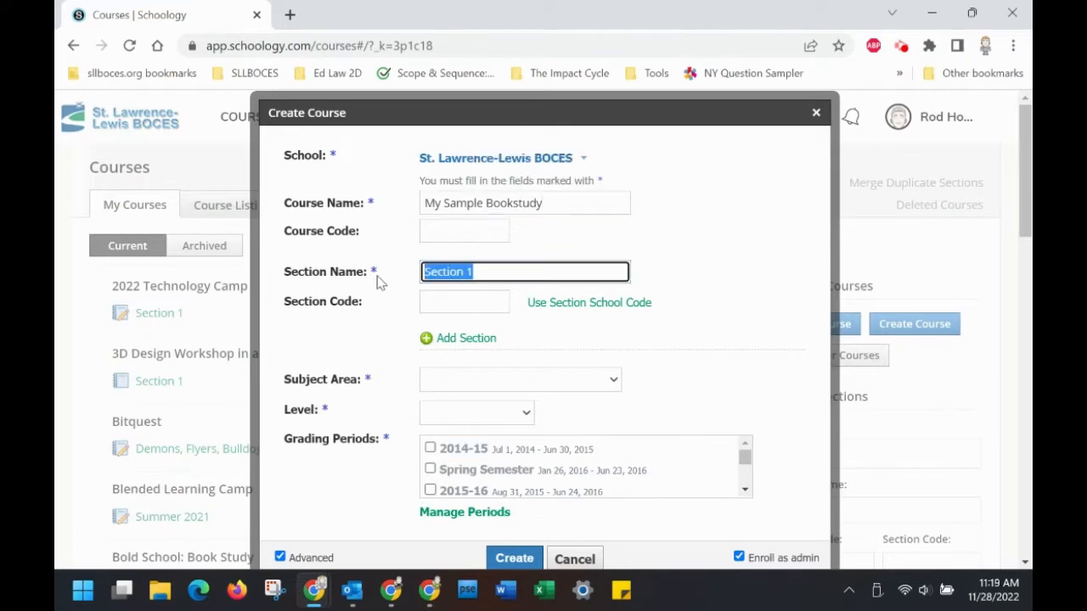
pyautogui.write('2022-')
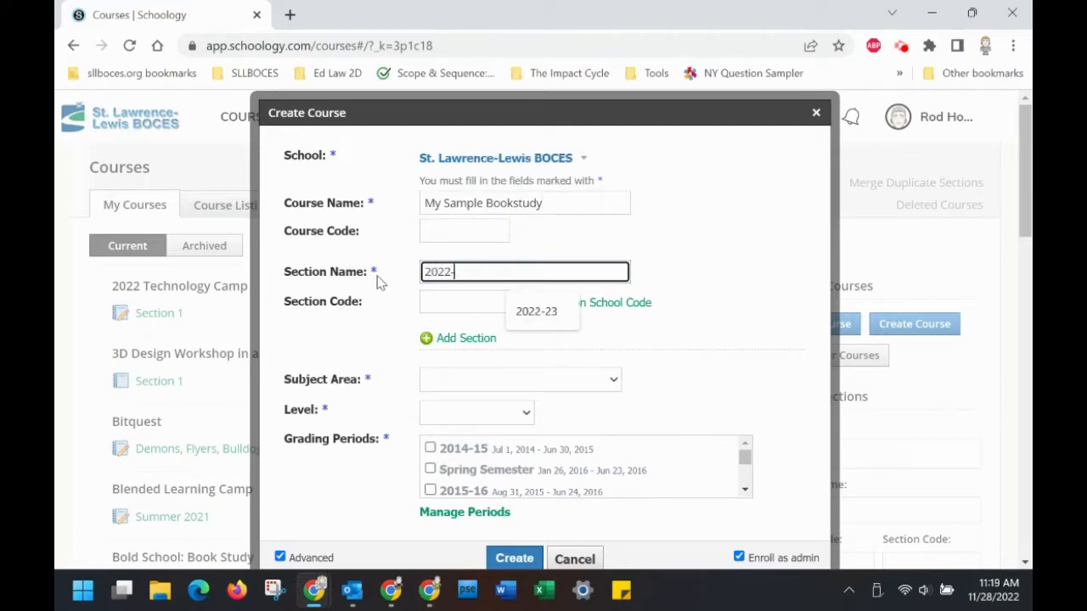
pyautogui.write('23')
pyautogui.click(764, 337)
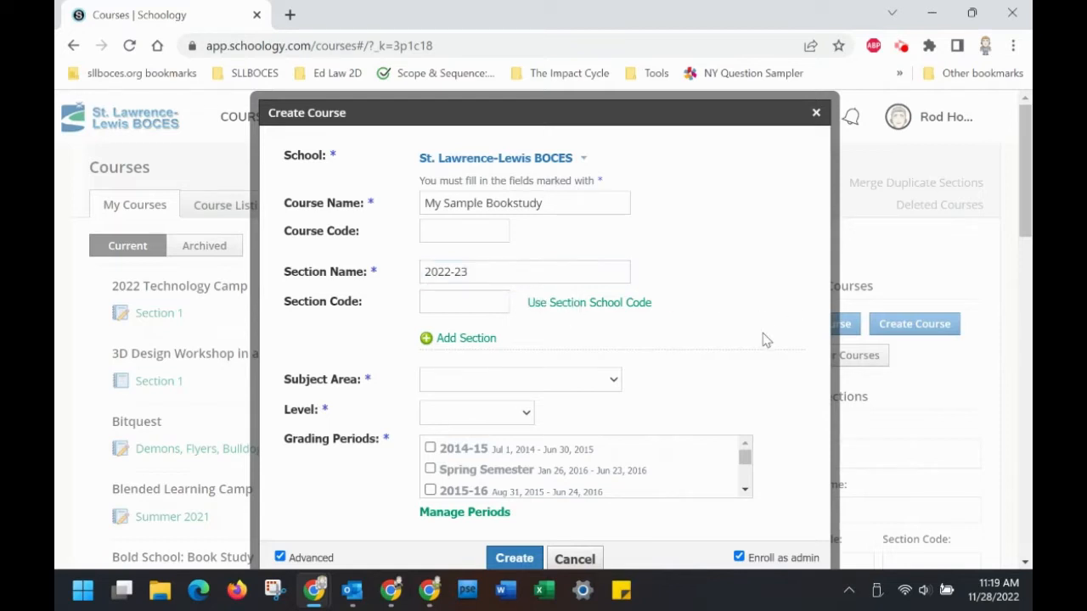
# Set the course's subject area to Professional Development and its level to None.
pyautogui.scroll(-2, 763, 340)
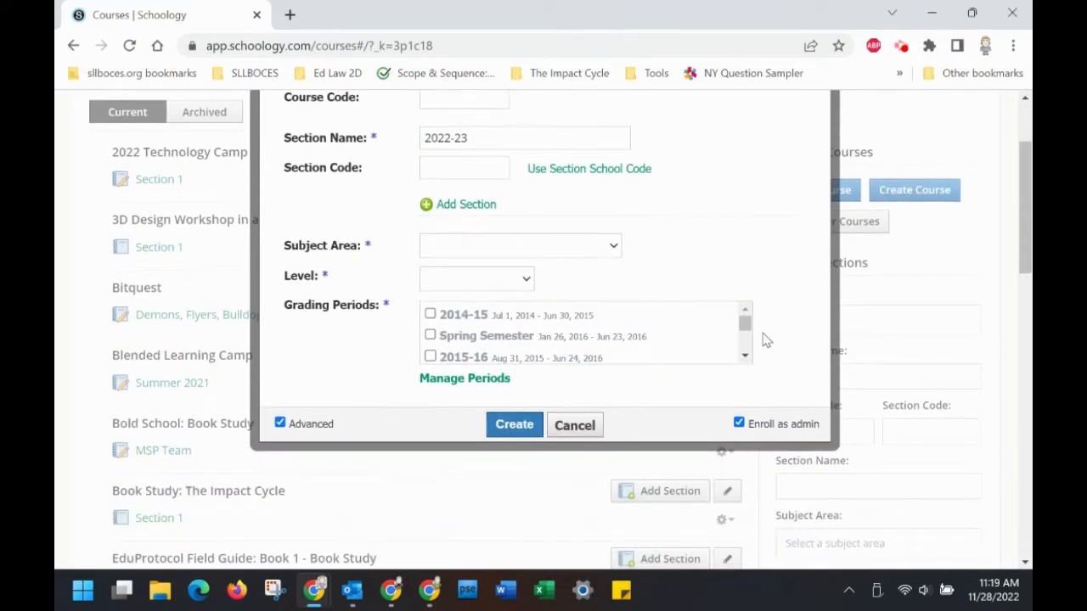
pyautogui.click(615, 248)
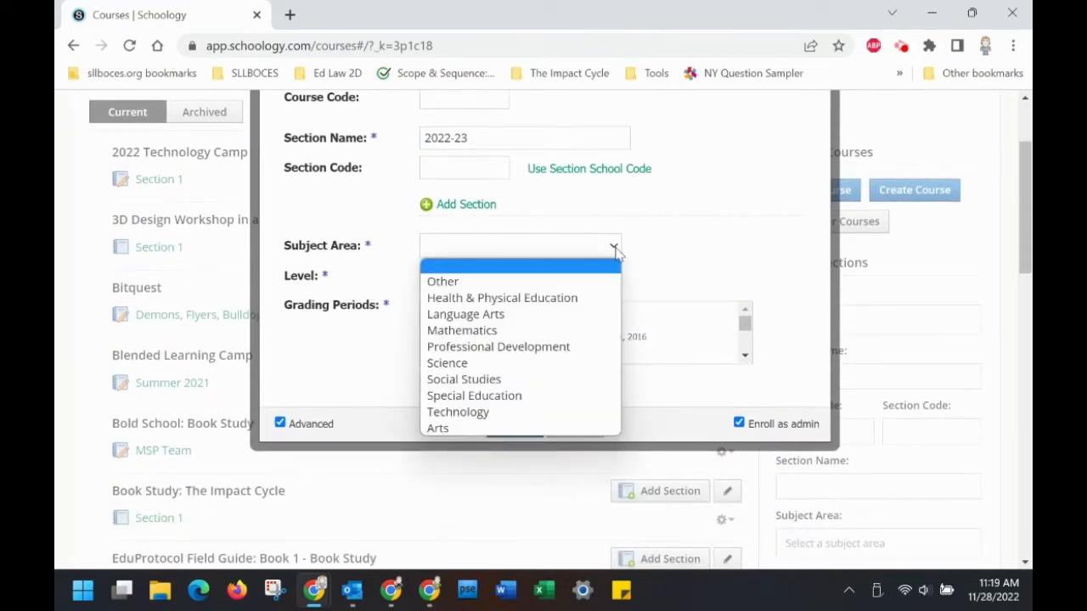
pyautogui.click(562, 347)
pyautogui.click(527, 287)
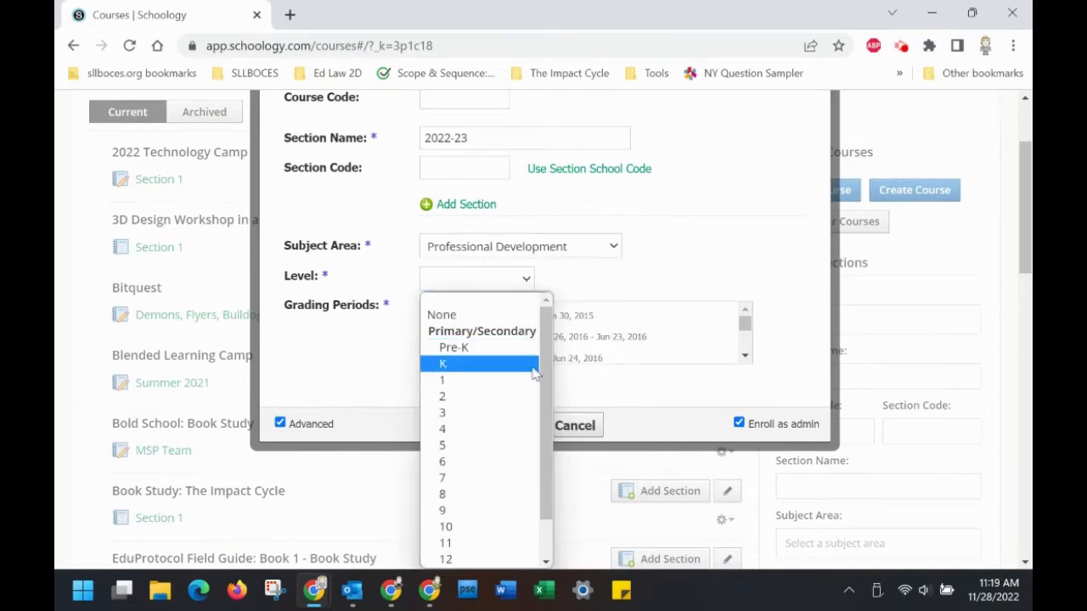
pyautogui.moveTo(545, 388); pyautogui.dragTo(537, 518)
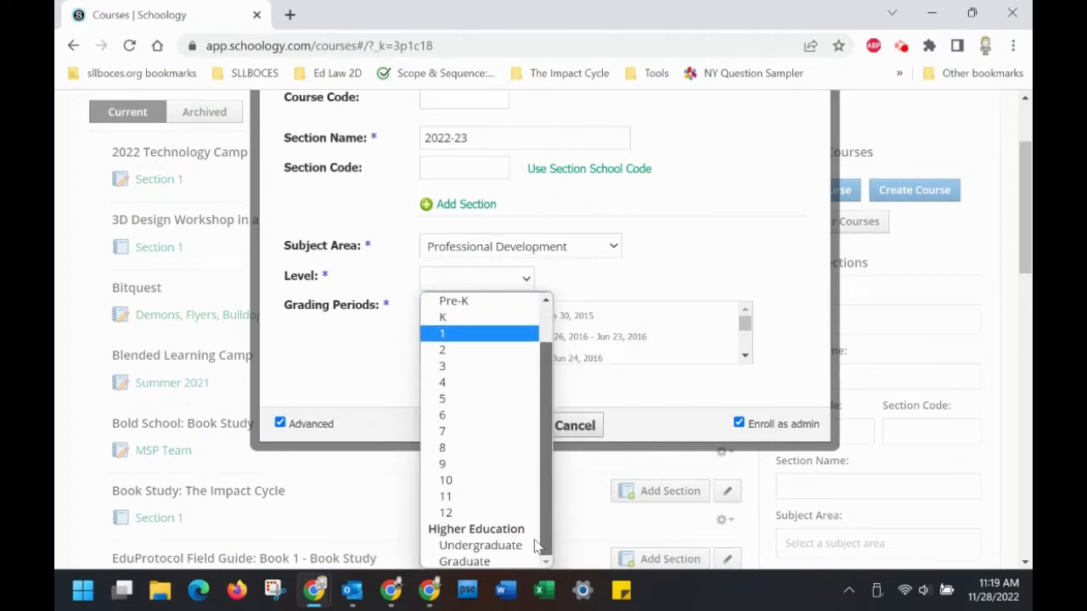
pyautogui.moveTo(543, 429); pyautogui.dragTo(542, 348)
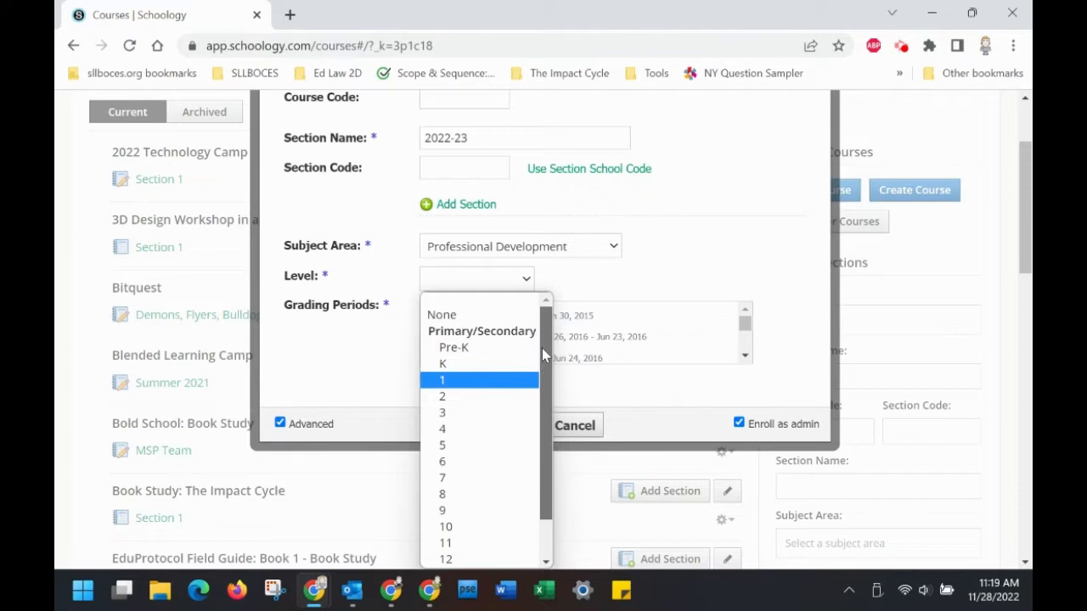
pyautogui.click(476, 316)
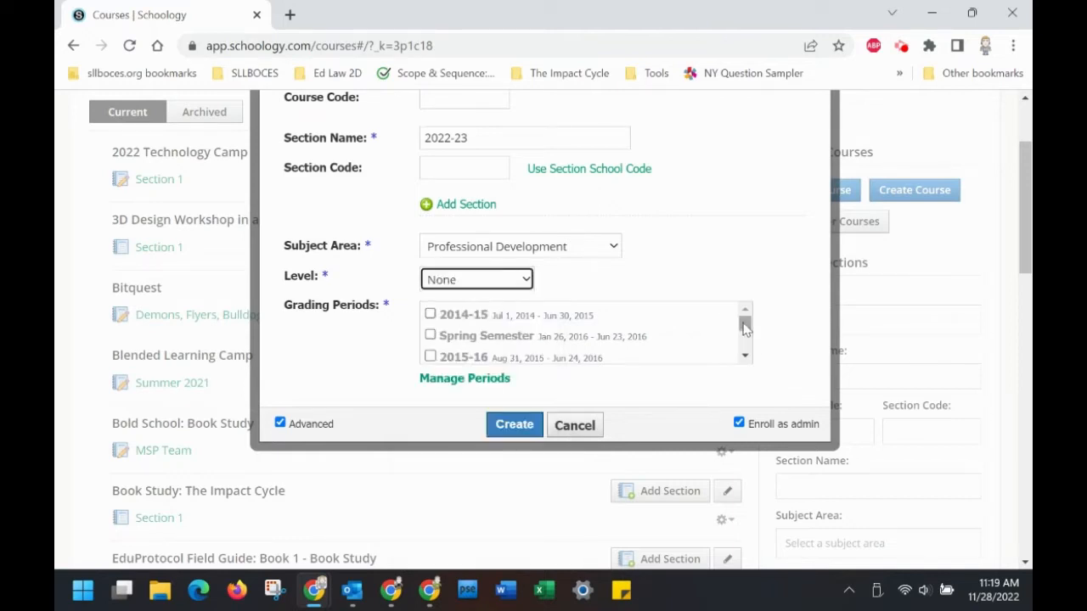
# Assign the Professional Development grading period (Mar 28, 2014 - Mar 31, 2027) and create the course.
pyautogui.moveTo(745, 330); pyautogui.dragTo(745, 345)
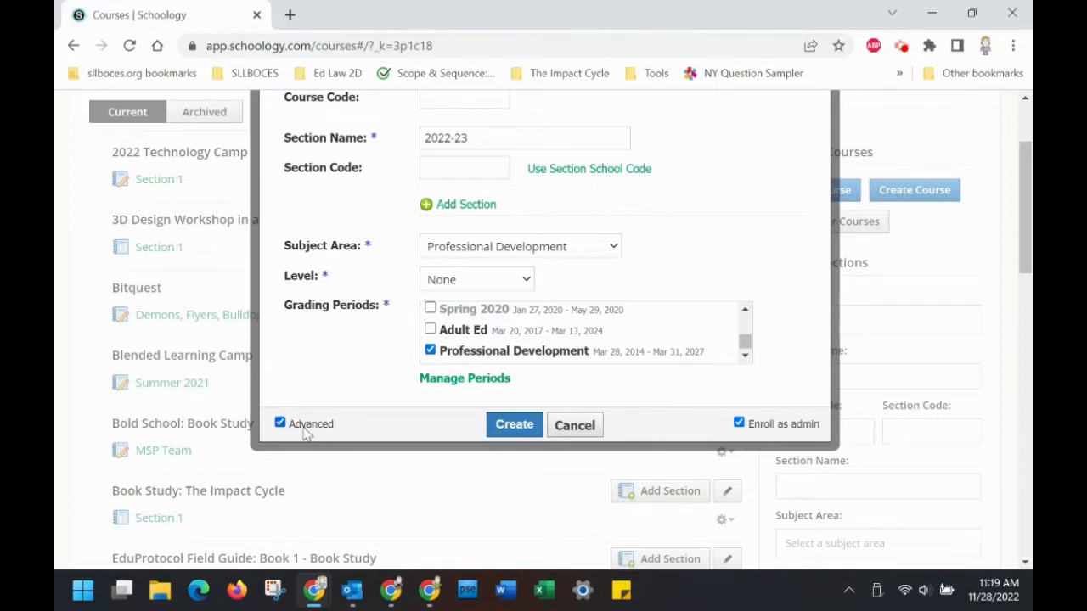
pyautogui.click(513, 425)
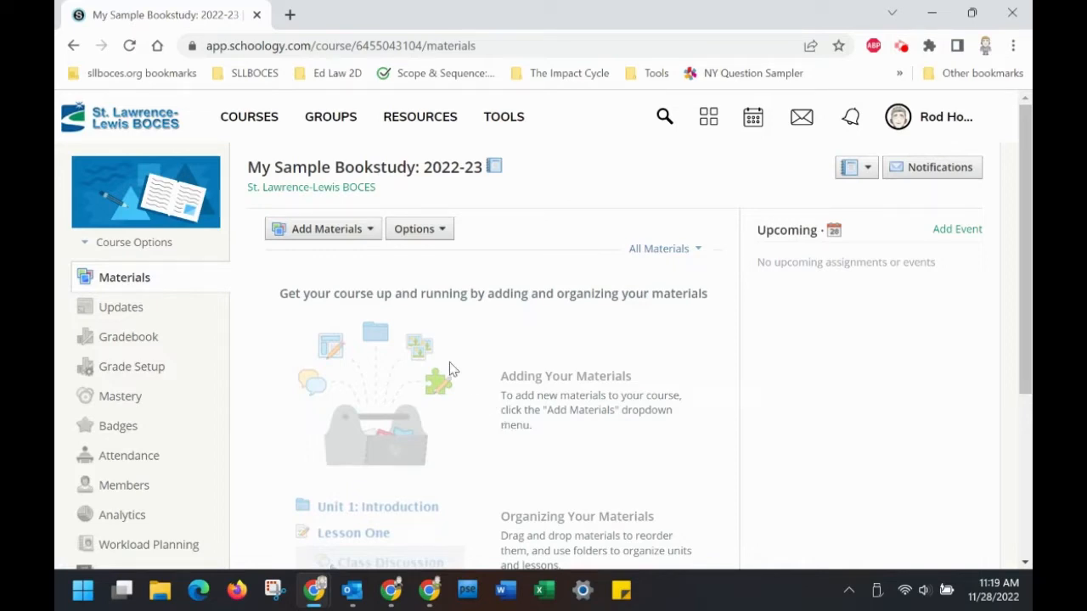
# Add a page titled "Welcome to the Book Study!" to the course materials and copy the title into its body.
pyautogui.click(343, 236)
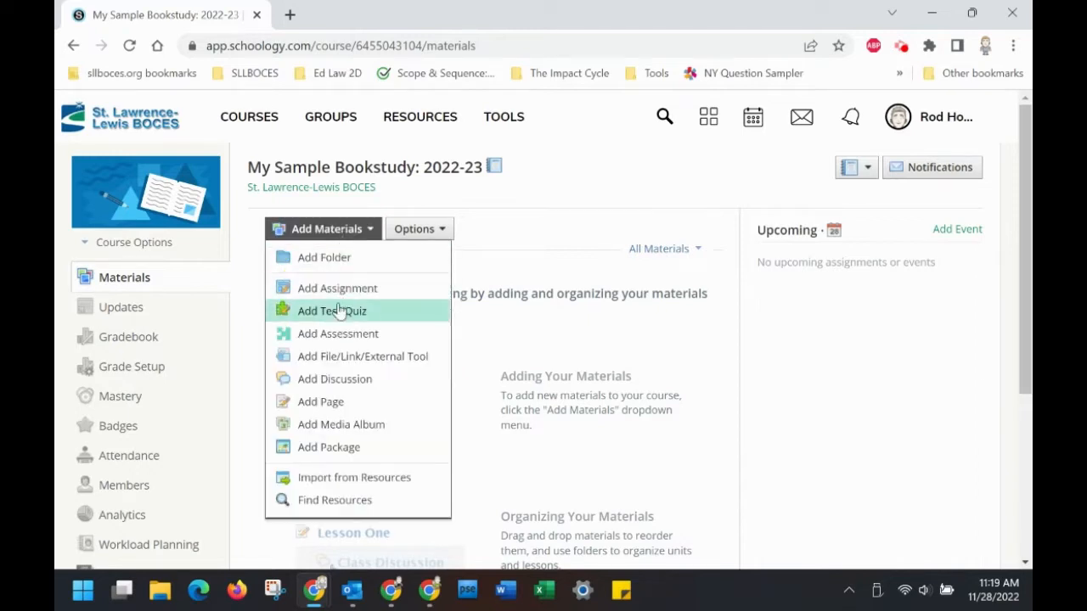
pyautogui.click(337, 404)
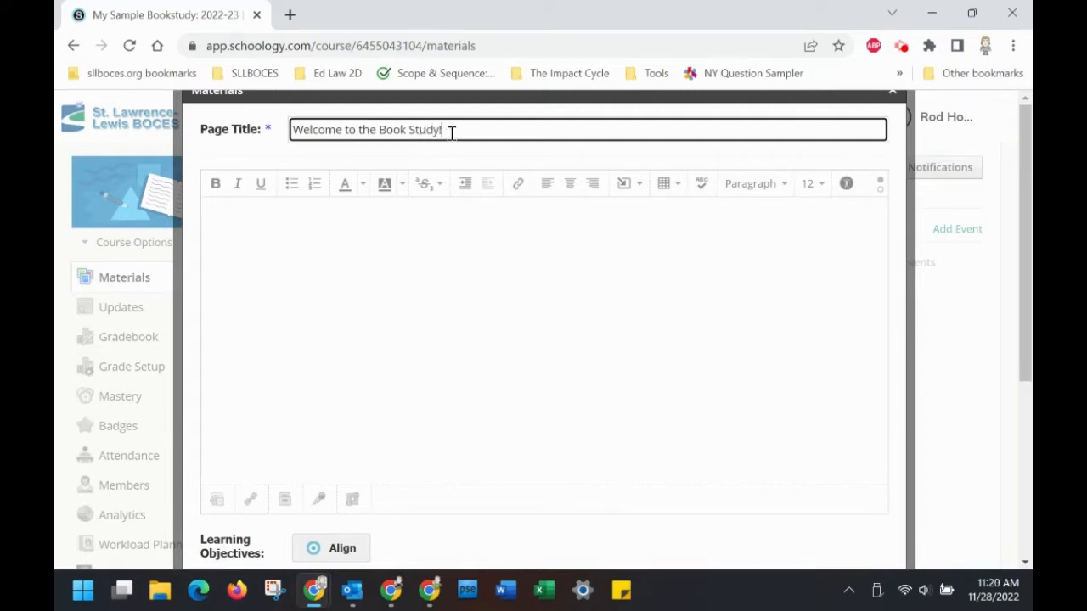
pyautogui.moveTo(453, 129); pyautogui.dragTo(292, 132)
pyautogui.hotkey('ctrl', 'c')
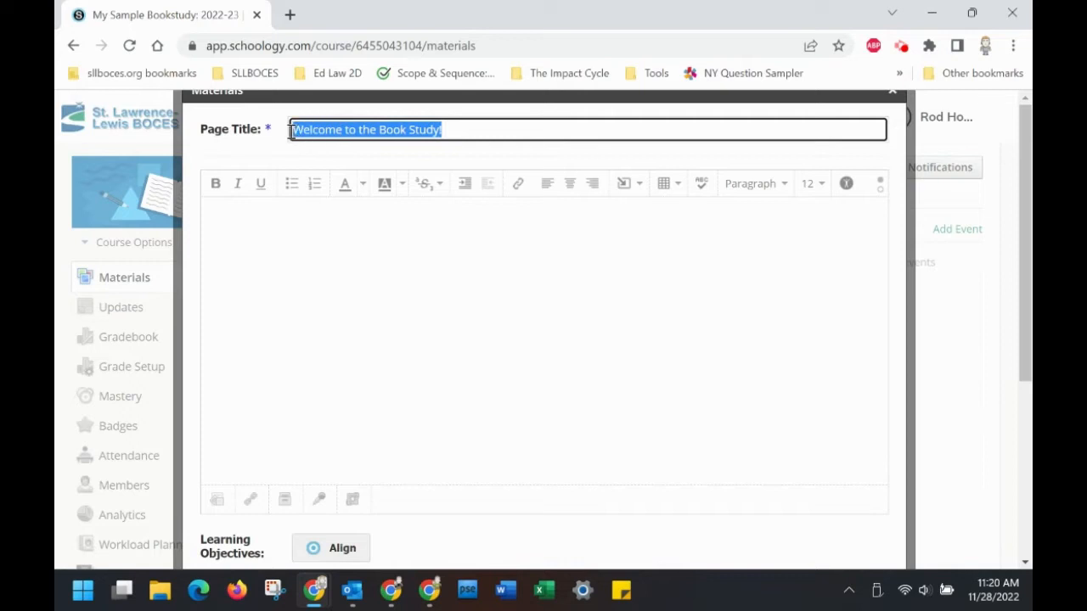
pyautogui.click(361, 219)
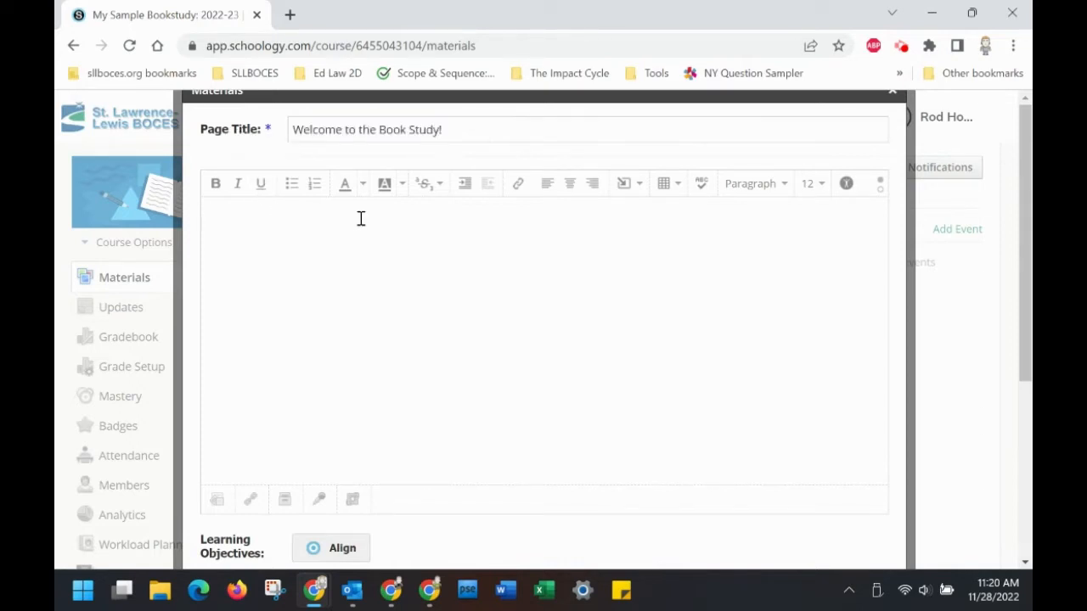
pyautogui.hotkey('ctrl', 'v')
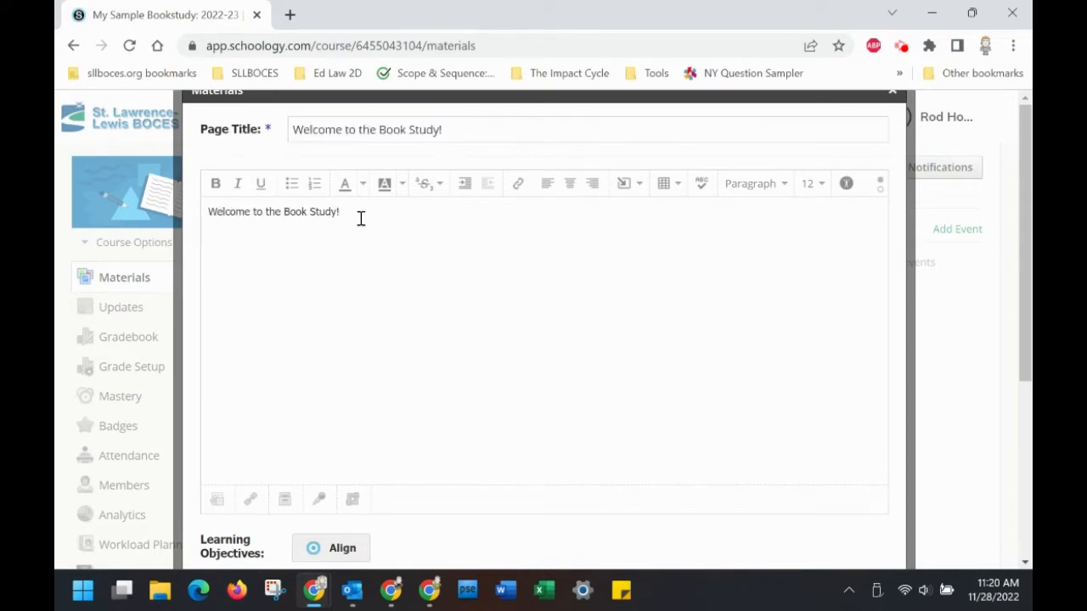
# Center the welcome line in the page body and set its font size to 14.
pyautogui.press('Return')
pyautogui.press('BackSpace')
pyautogui.click(571, 187)
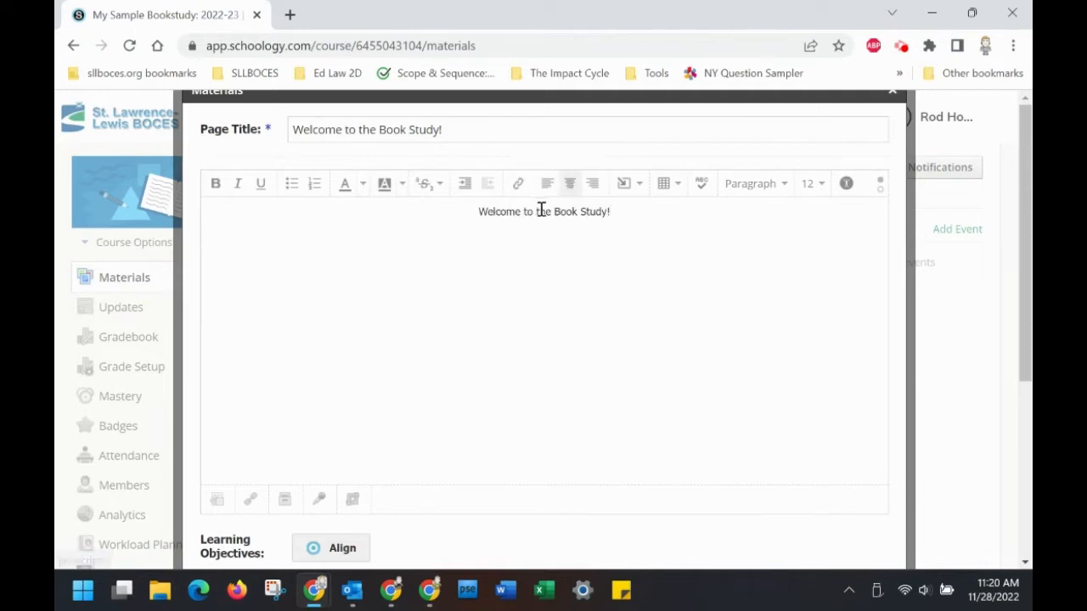
pyautogui.tripleClick(540, 211)
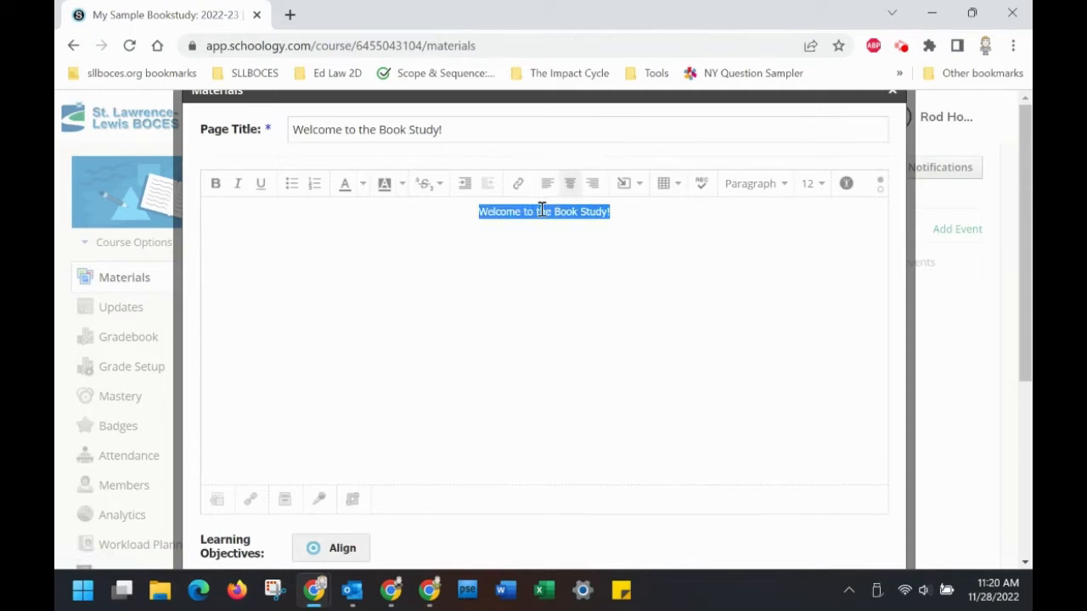
pyautogui.click(820, 185)
pyautogui.click(811, 283)
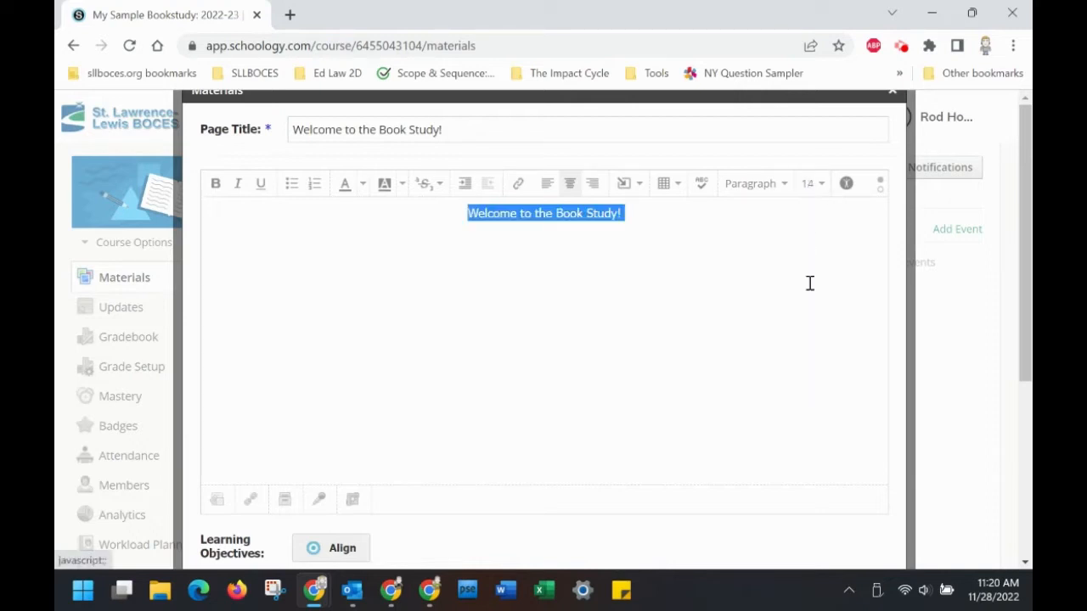
# Paste the prepared Explosive child book study introduction below the welcome line and create the page.
pyautogui.click(580, 235)
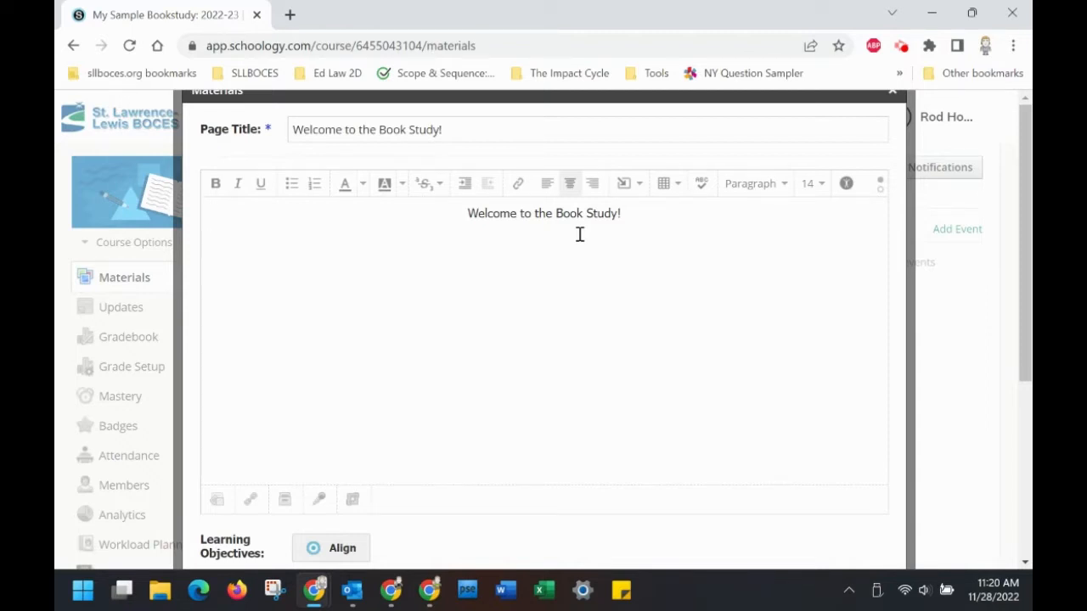
pyautogui.click(350, 409)
pyautogui.hotkey('ctrl', 'v')
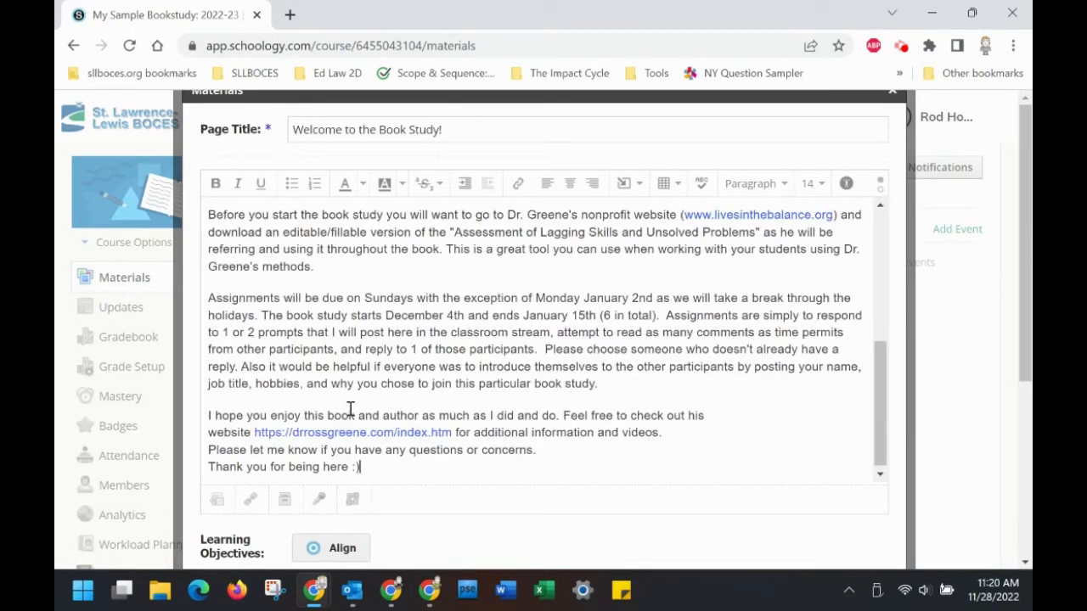
pyautogui.scroll(5, 350, 409)
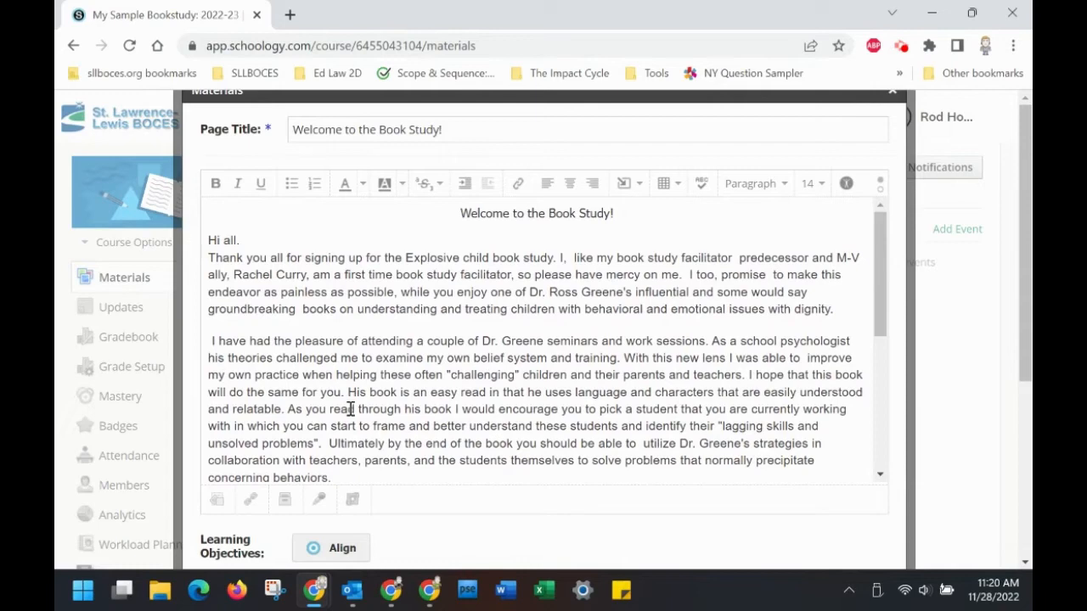
pyautogui.scroll(-5, 350, 409)
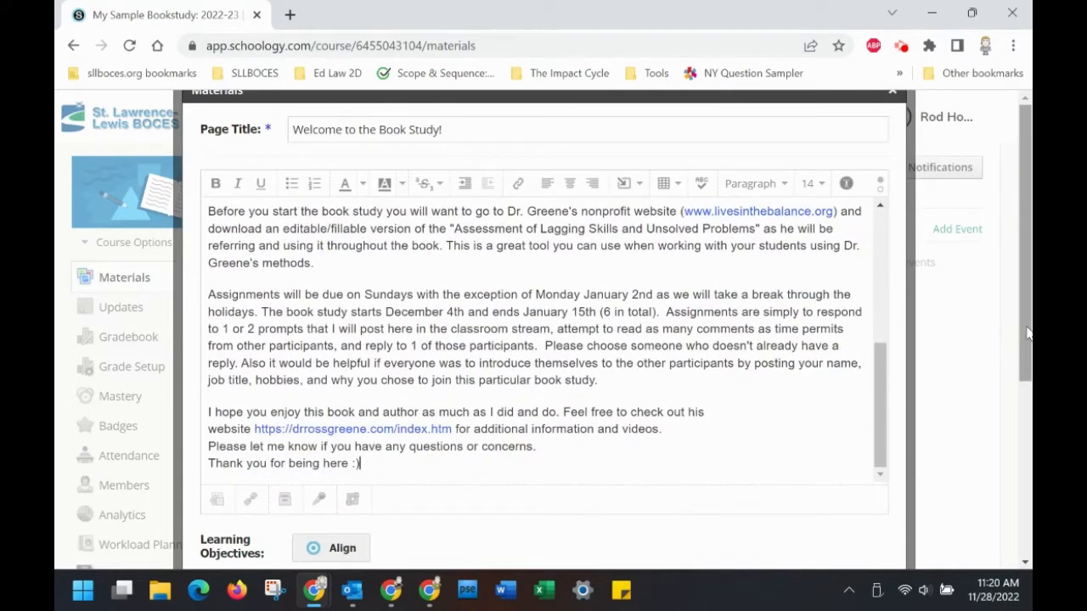
pyautogui.moveTo(1028, 334); pyautogui.dragTo(1019, 435)
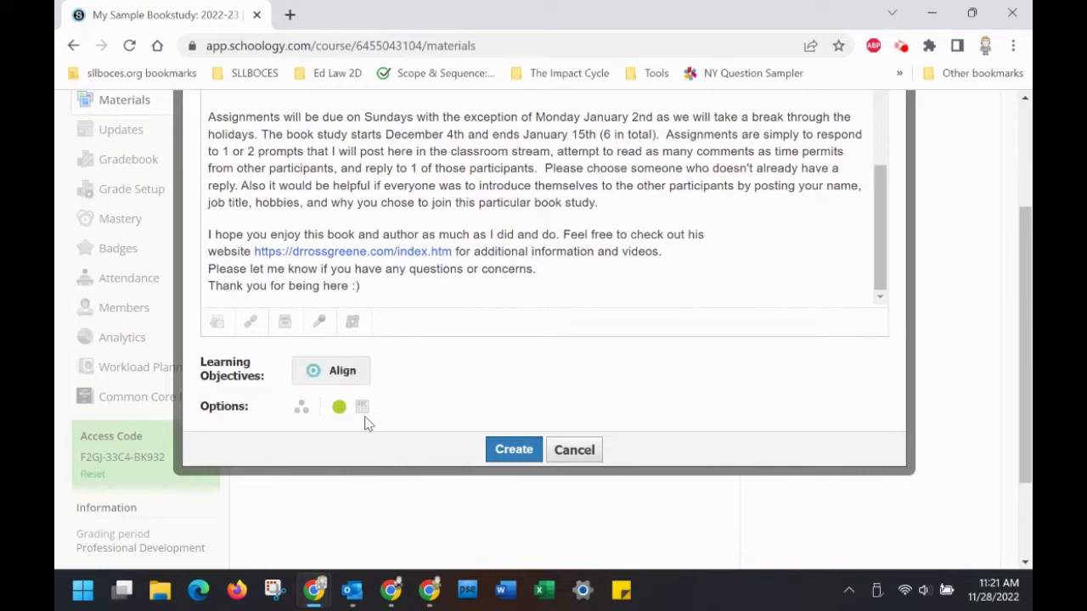
pyautogui.click(503, 450)
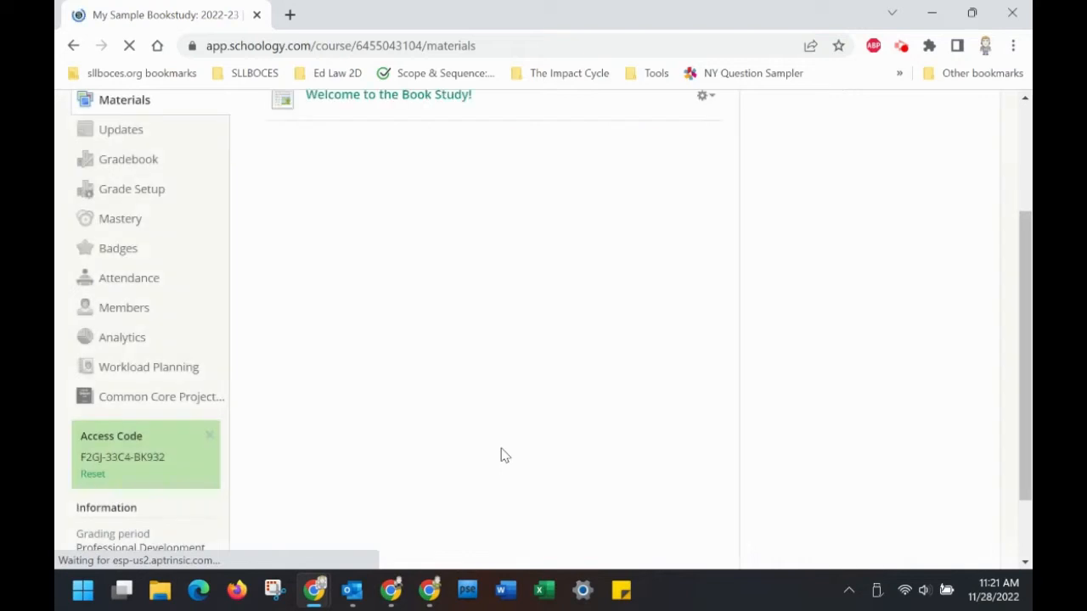
# Set the "Welcome to the Book Study!" page to display inline, save the changes and review its full text in the materials.
pyautogui.scroll(3, 473, 235)
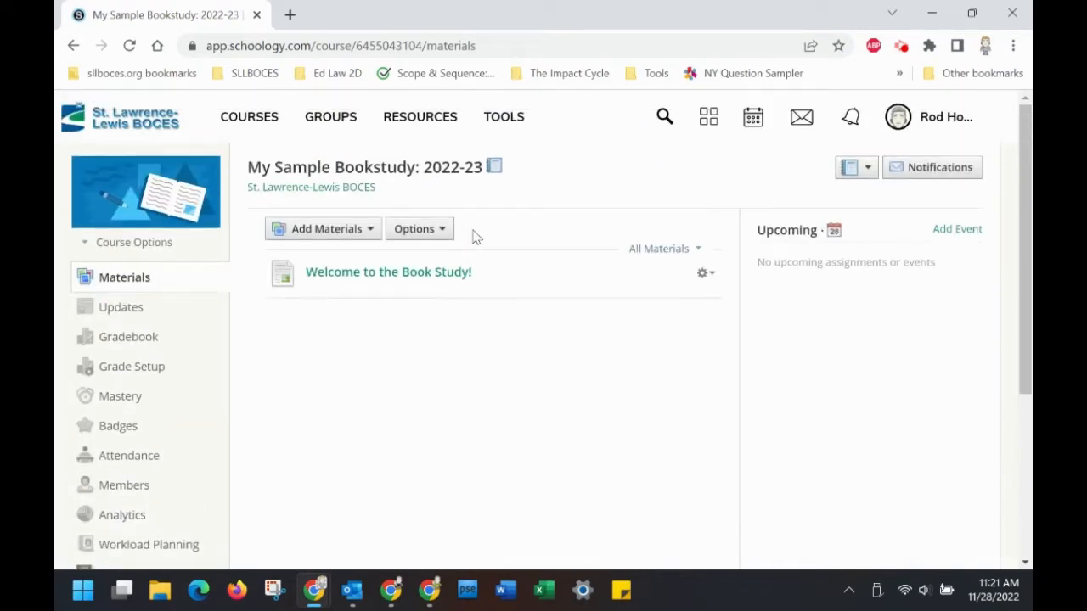
pyautogui.click(702, 275)
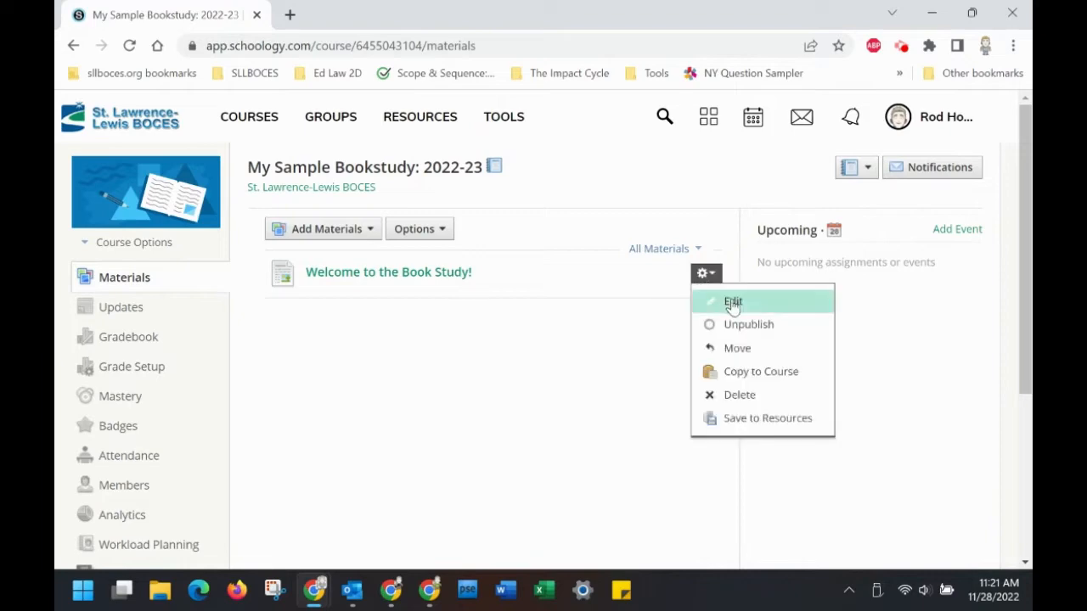
pyautogui.click(732, 307)
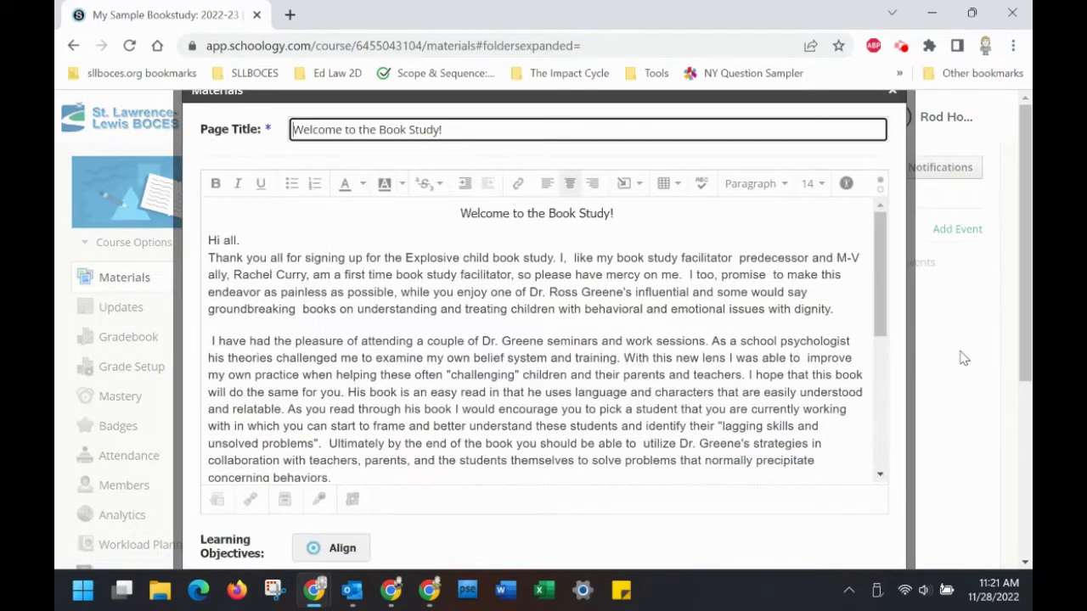
pyautogui.scroll(-2, 964, 358)
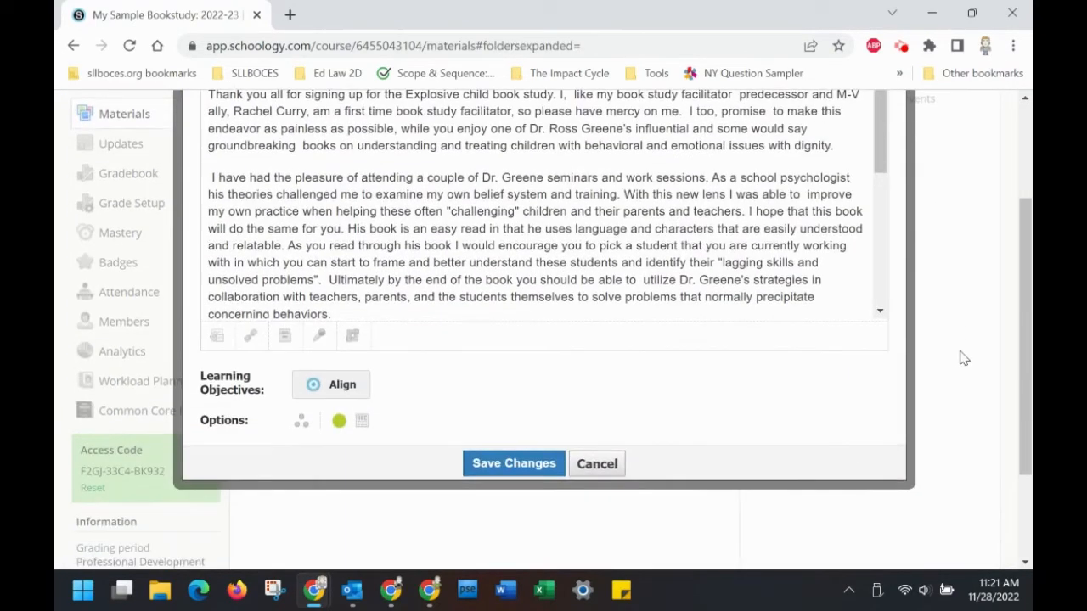
pyautogui.click(362, 422)
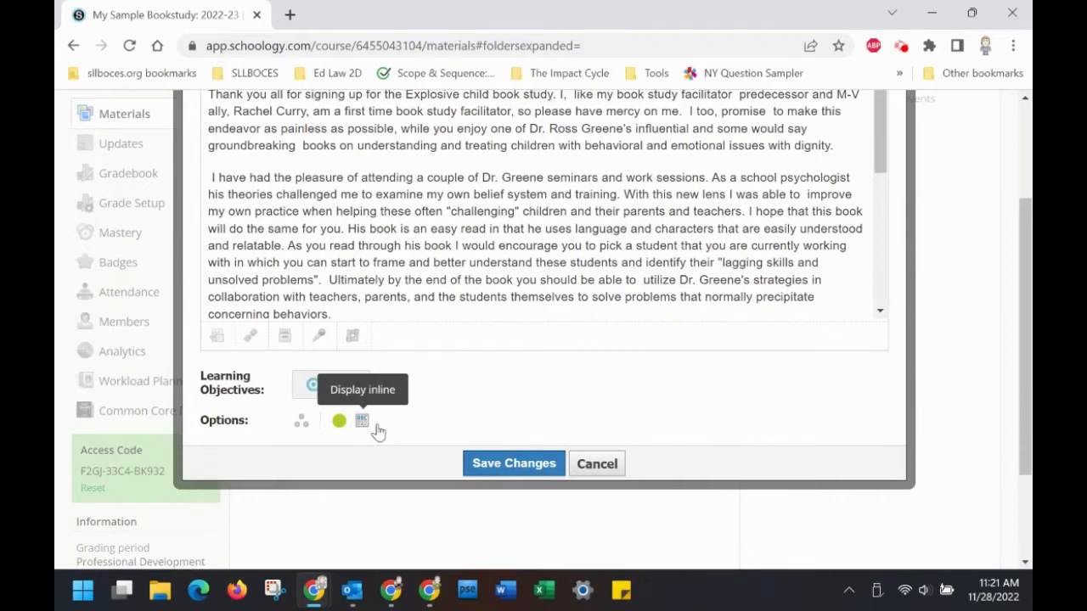
pyautogui.click(519, 466)
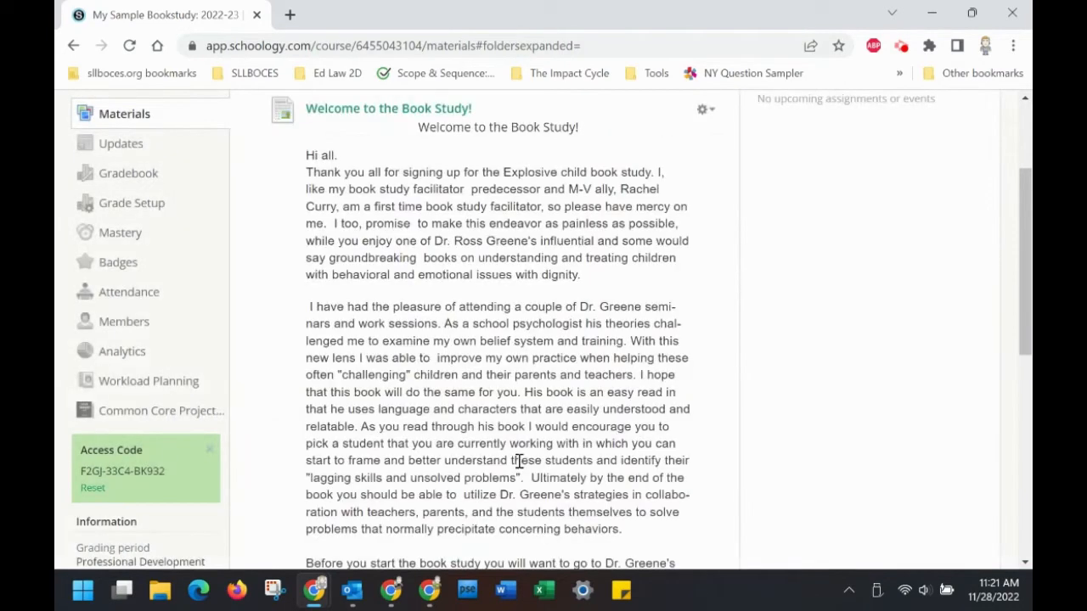
pyautogui.scroll(-2, 580, 357)
pyautogui.scroll(-5, 580, 356)
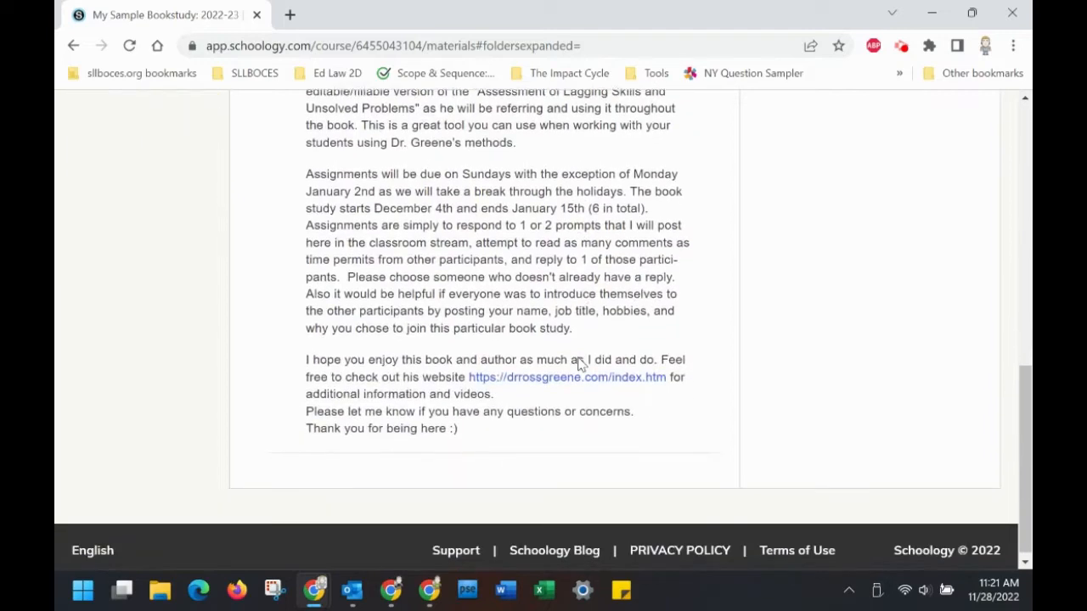
pyautogui.scroll(6, 580, 356)
pyautogui.scroll(4, 580, 357)
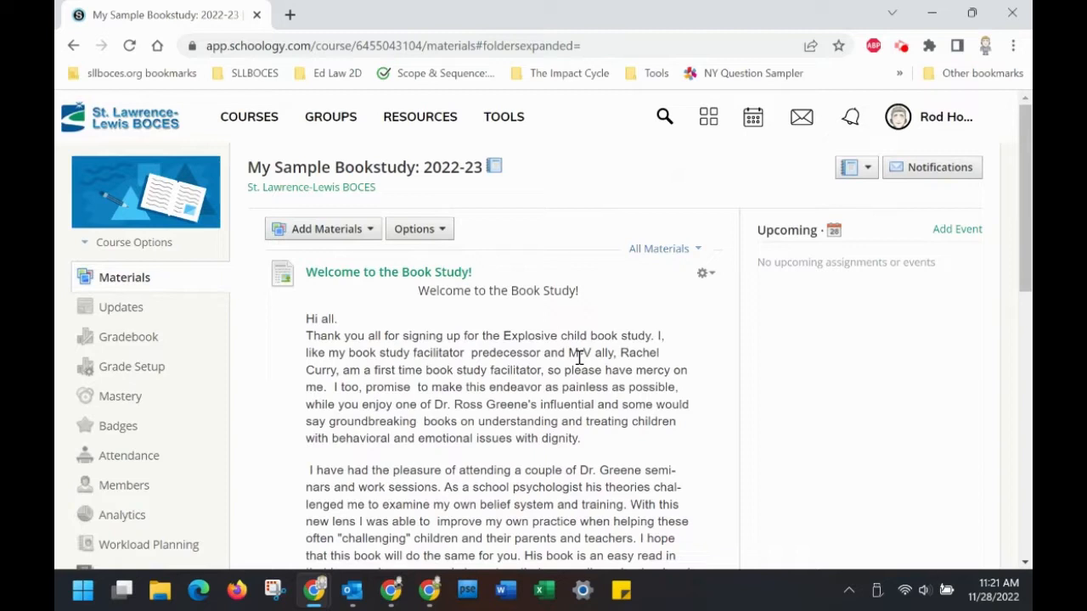
# Add a page titled "Schedule" and paste the prepared schedule of assignments with readings and response due dates into its body.
pyautogui.click(344, 235)
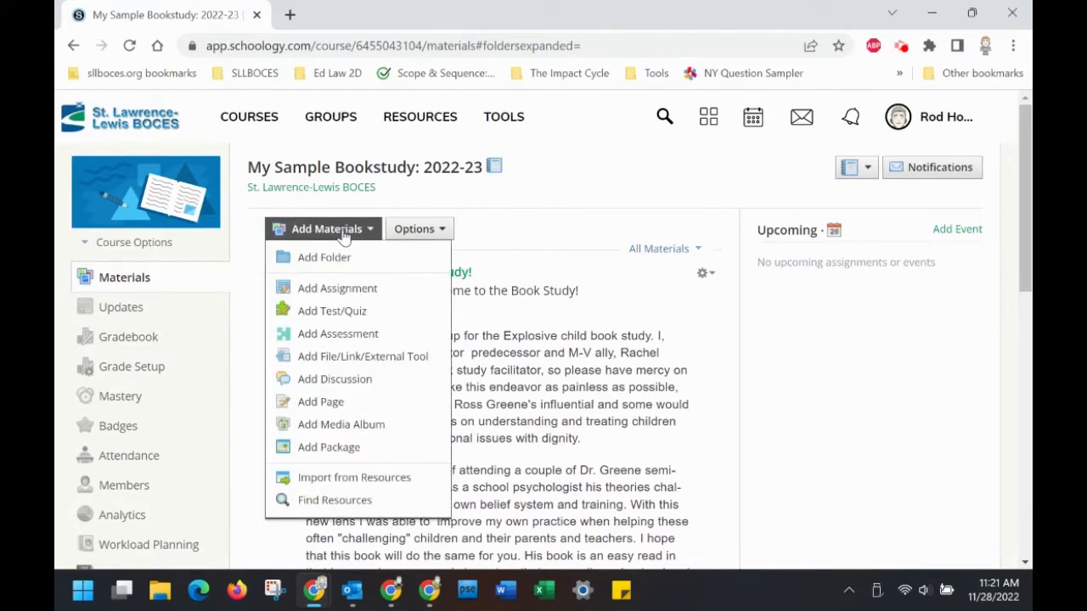
pyautogui.click(330, 400)
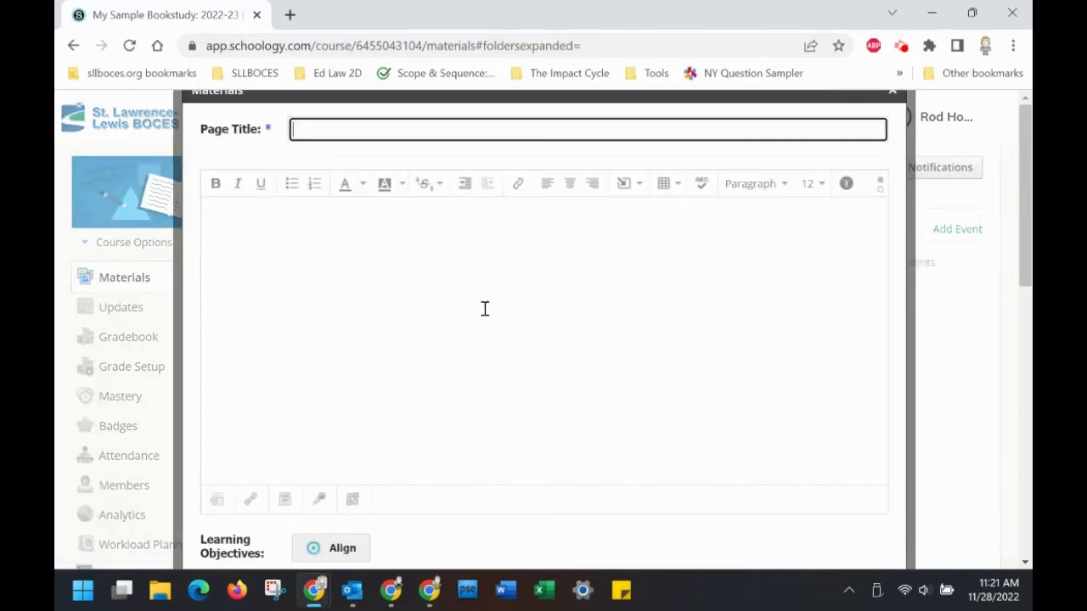
pyautogui.write('Sch')
pyautogui.click(515, 321)
pyautogui.write('Schedule of Assignments and how to get paid for your participation. Readings and Dates Responses and Comments will be Due by:  1. Preface and Chapters 1 & 2- Response Due 12/4 2. Chapters 3 & 4 - Response Due 12/11 3. Chapters  5 & 6 - Response Due 12/18 4. Chapters  7 & 8 - Response Due 1/2 5. Chapters 9 & 10 - Response Due 1/8 6. Chapter 11 & 12 - Response Due 1/15')
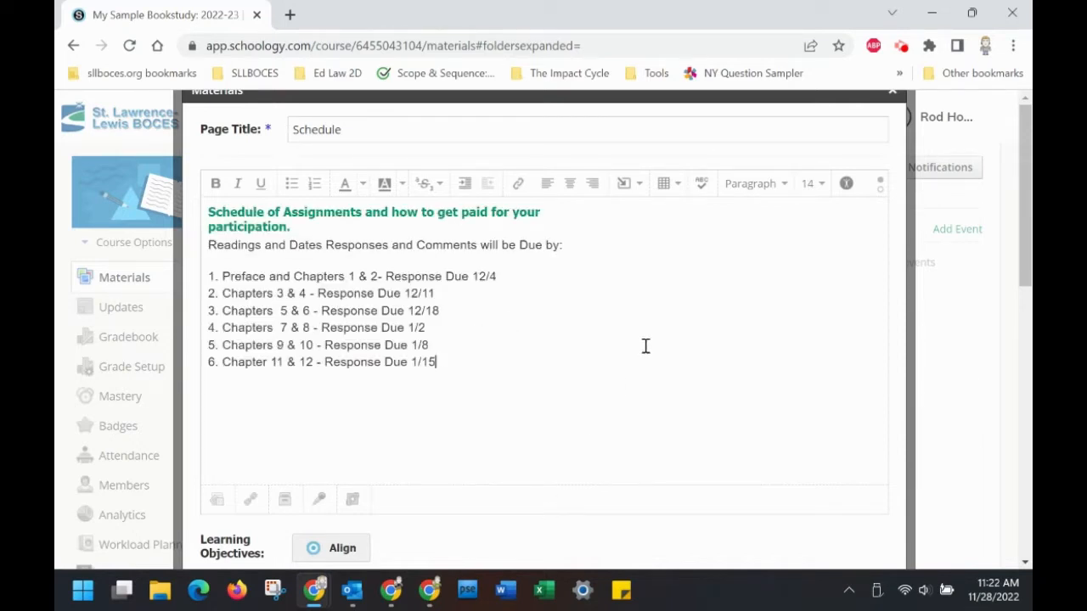
# Set the Schedule page to display inline, create it and check it in the course materials.
pyautogui.scroll(-3, 951, 364)
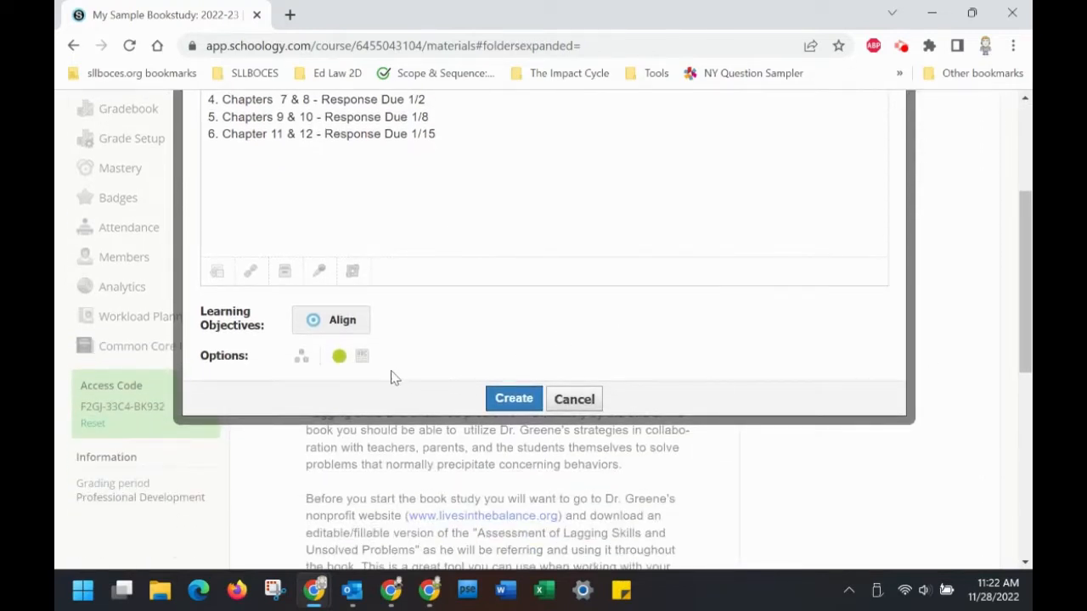
pyautogui.click(359, 359)
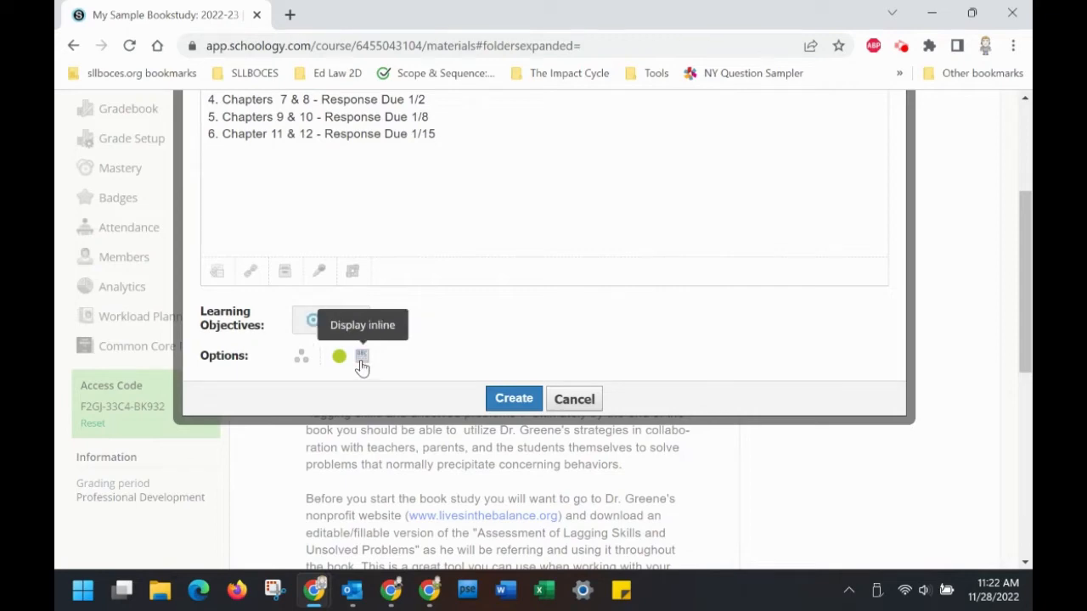
pyautogui.click(502, 398)
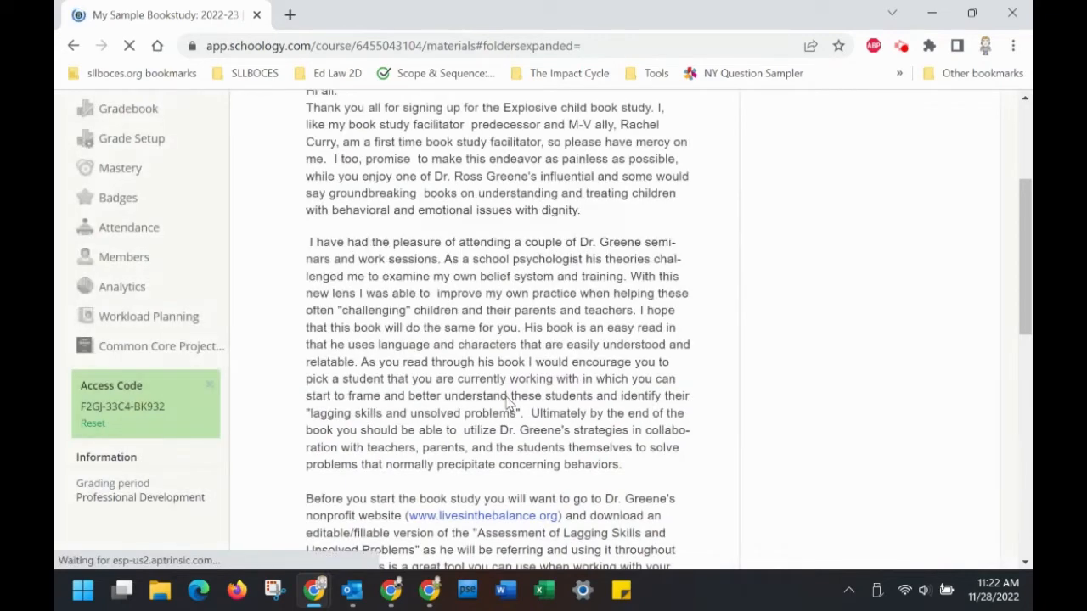
pyautogui.scroll(-1, 696, 411)
pyautogui.scroll(-7, 696, 411)
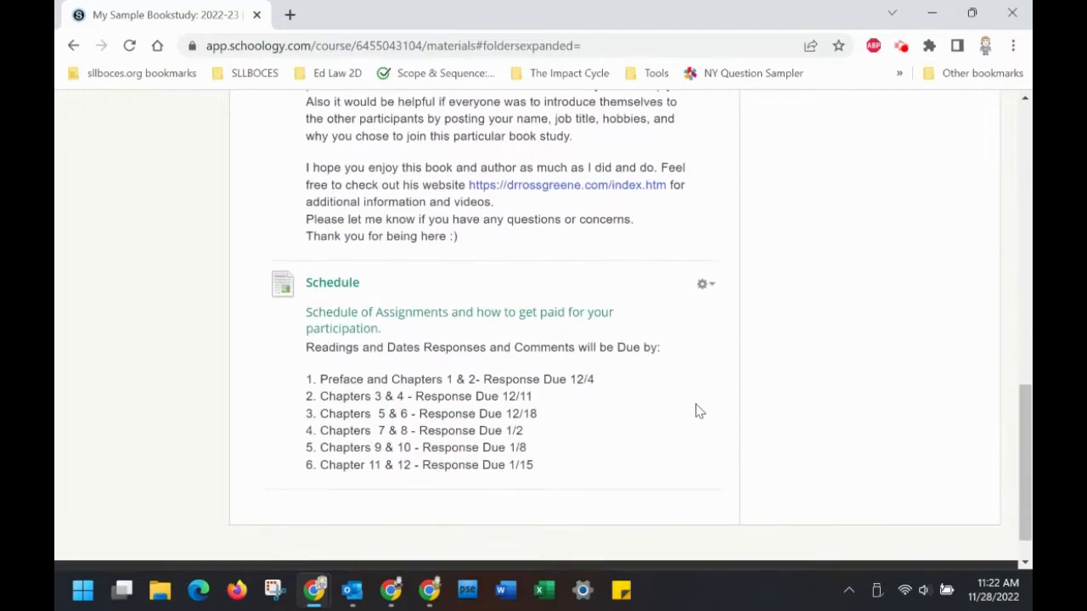
# Turn off inline display for the "Welcome to the Book Study!" page and save the changes.
pyautogui.scroll(8, 696, 411)
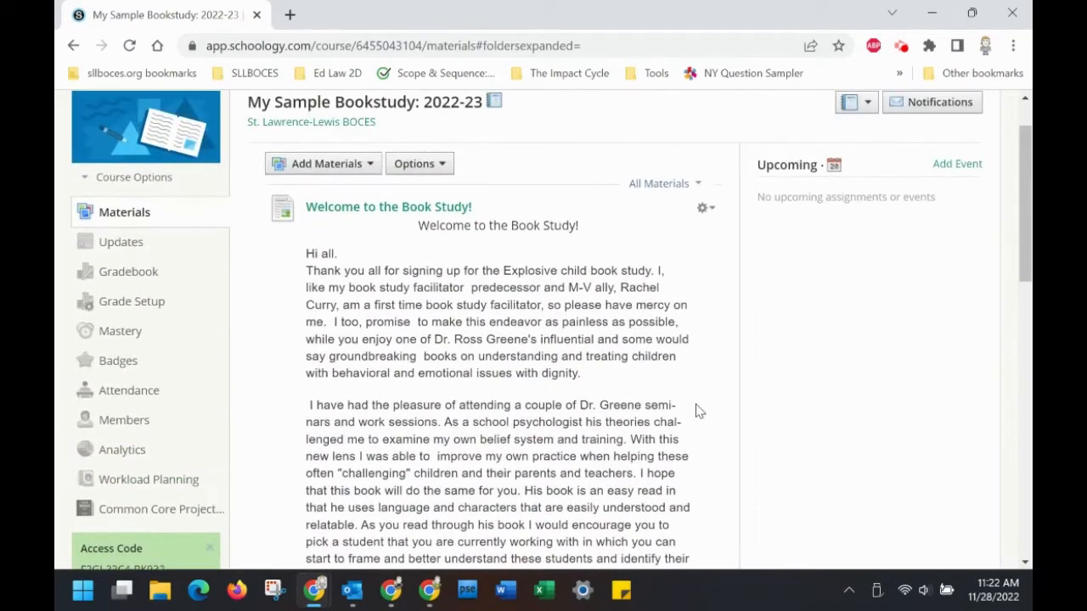
pyautogui.click(704, 208)
pyautogui.click(733, 239)
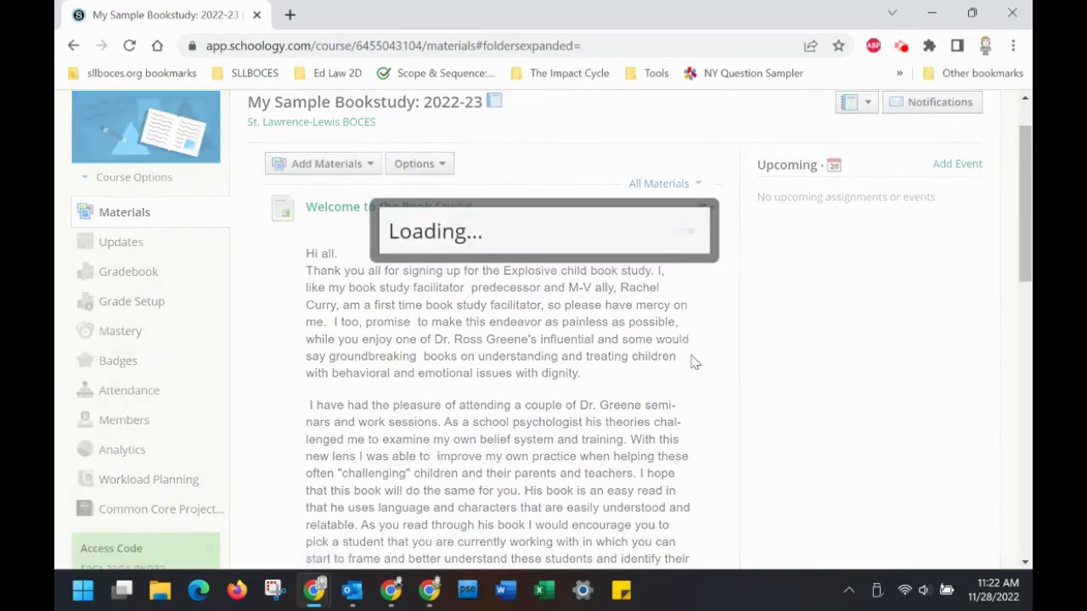
pyautogui.scroll(-2, 585, 509)
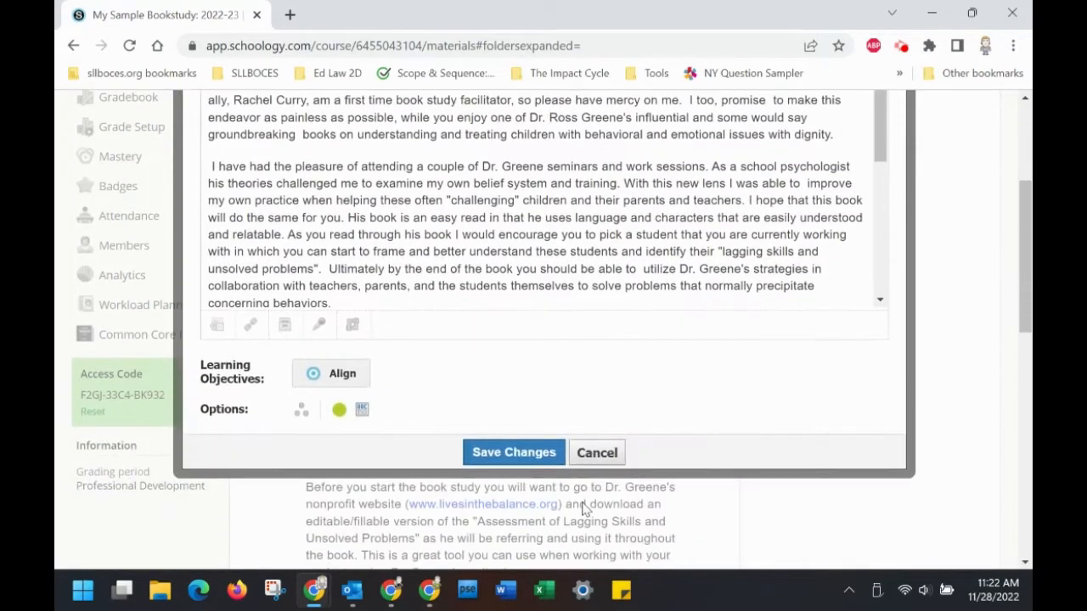
pyautogui.click(370, 416)
pyautogui.click(500, 454)
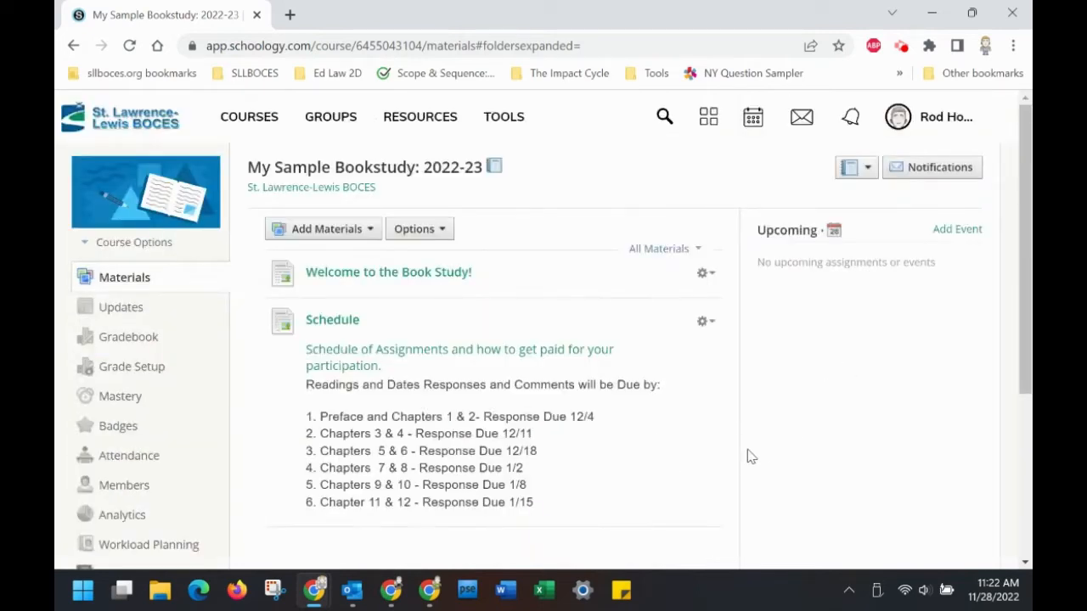
pyautogui.scroll(-2, 744, 457)
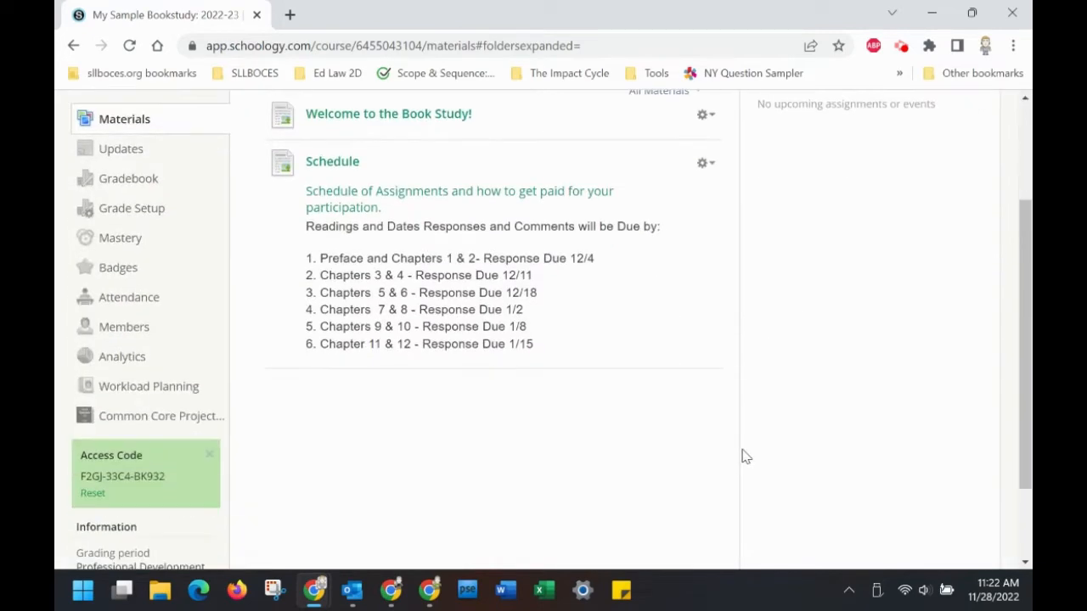
pyautogui.scroll(2, 744, 457)
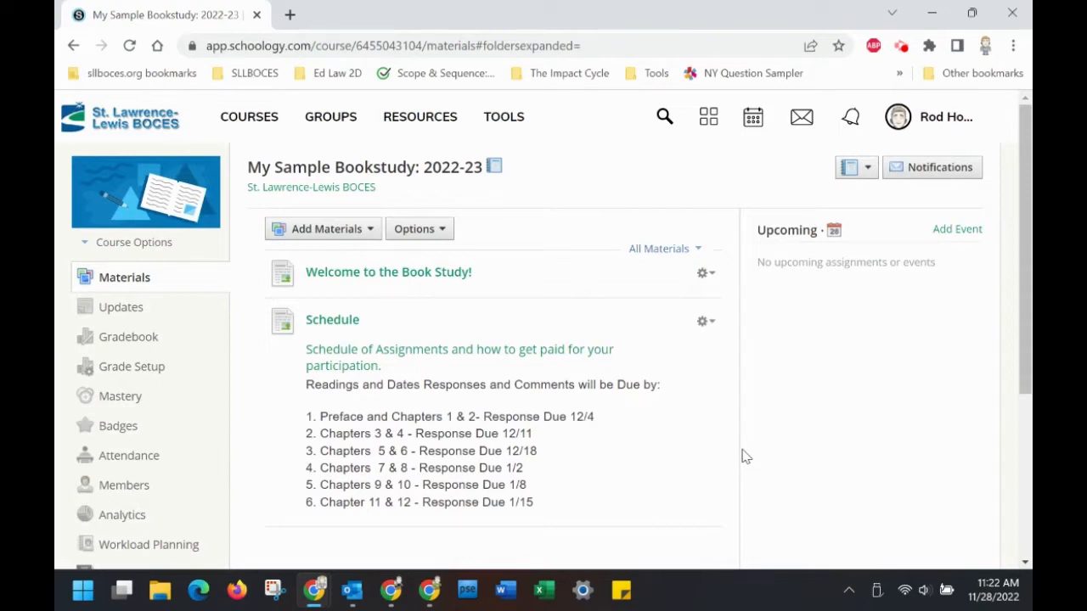
# Add a green folder titled "Chapters 1 & 2" to the course materials with its availability left as Published.
pyautogui.click(325, 231)
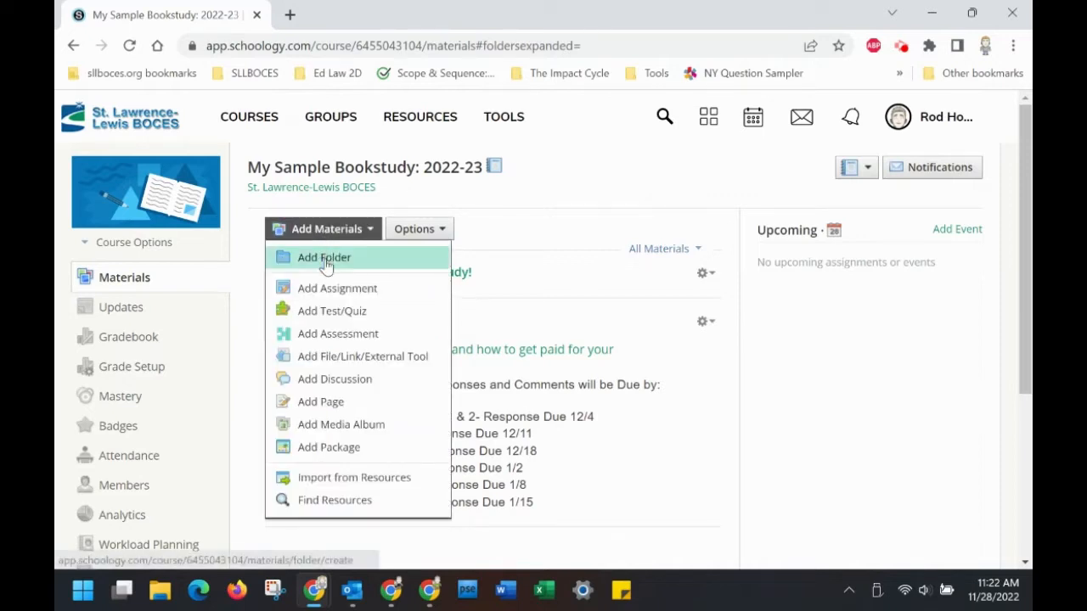
pyautogui.click(325, 256)
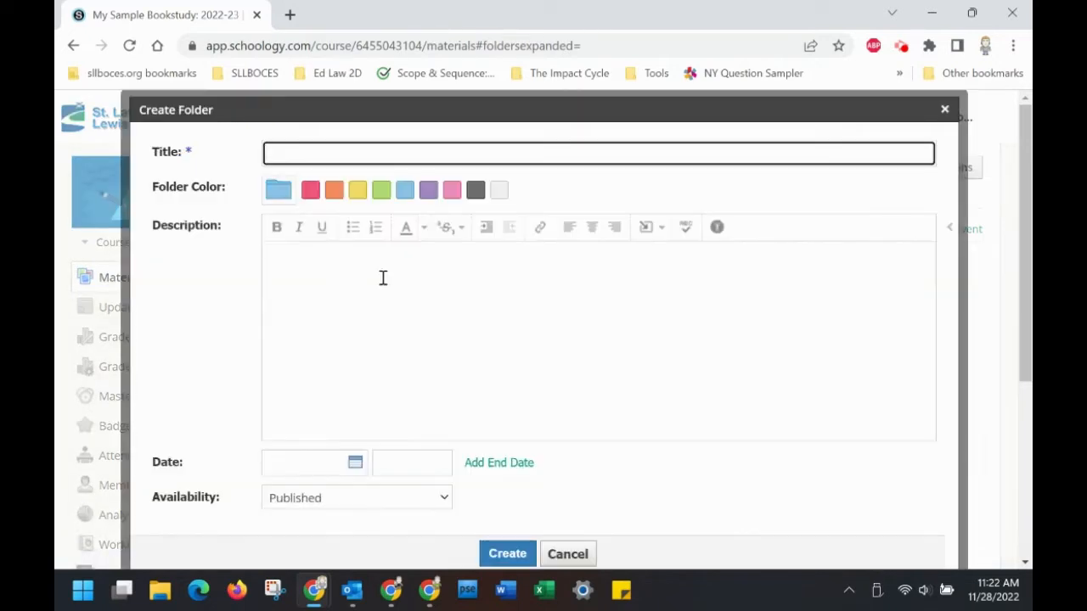
pyautogui.click(379, 192)
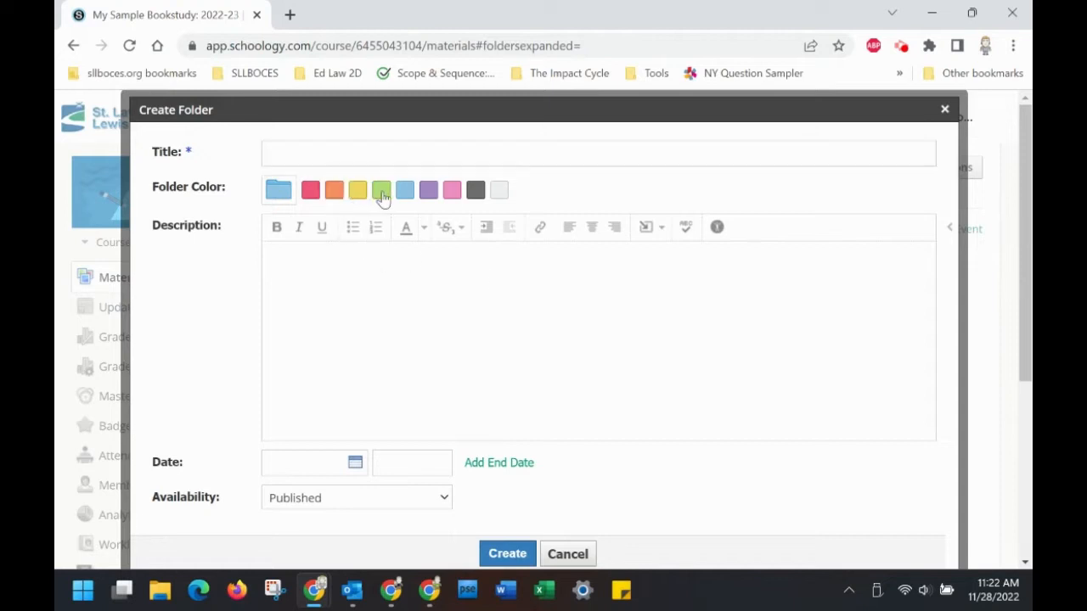
pyautogui.click(301, 150)
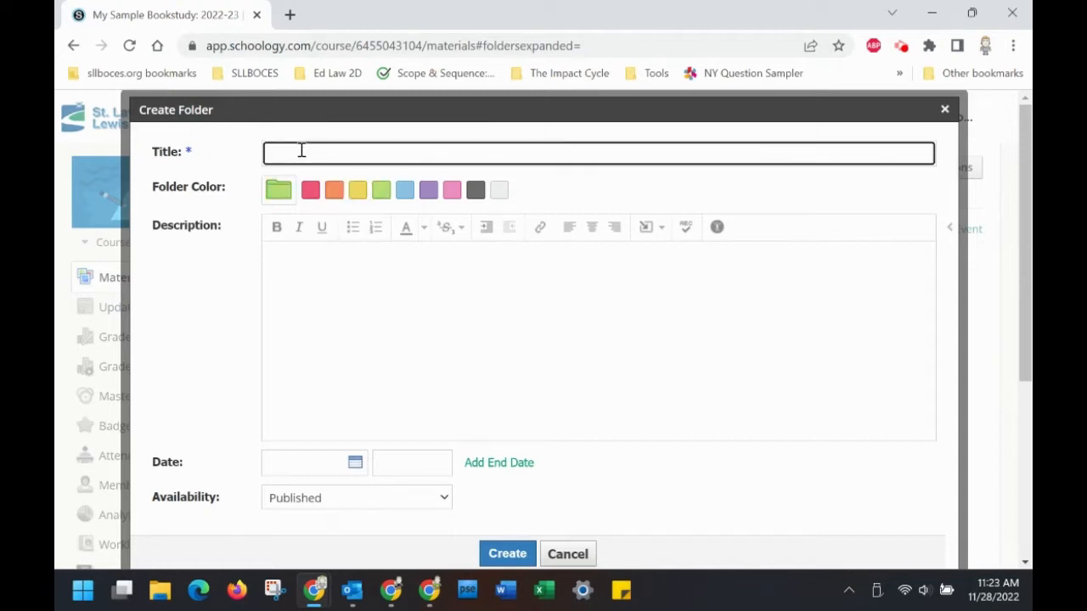
pyautogui.write('Chapters 1 & 2')
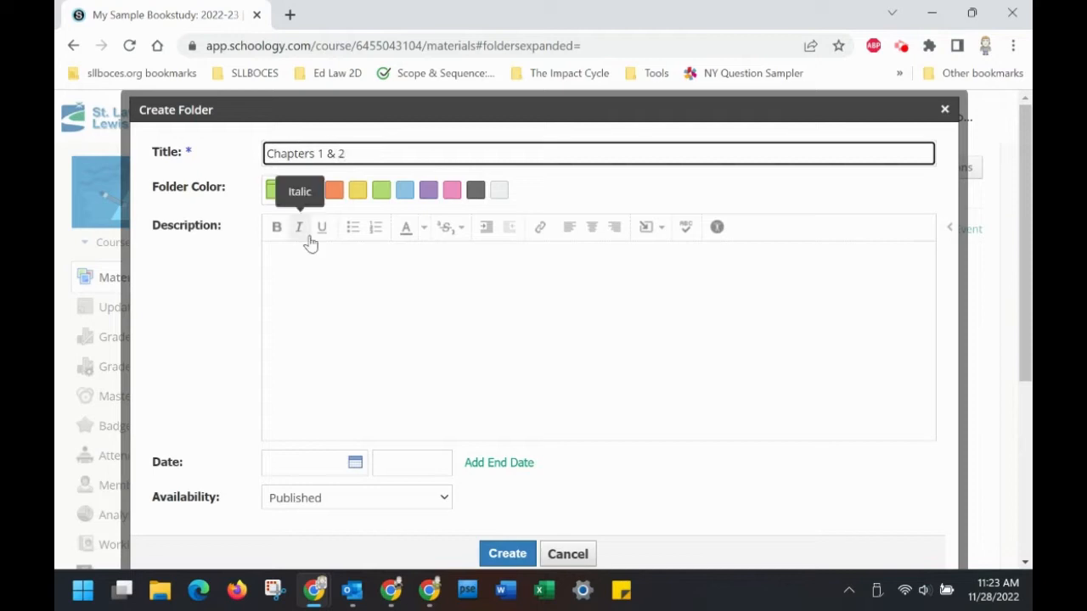
pyautogui.scroll(-2, 489, 376)
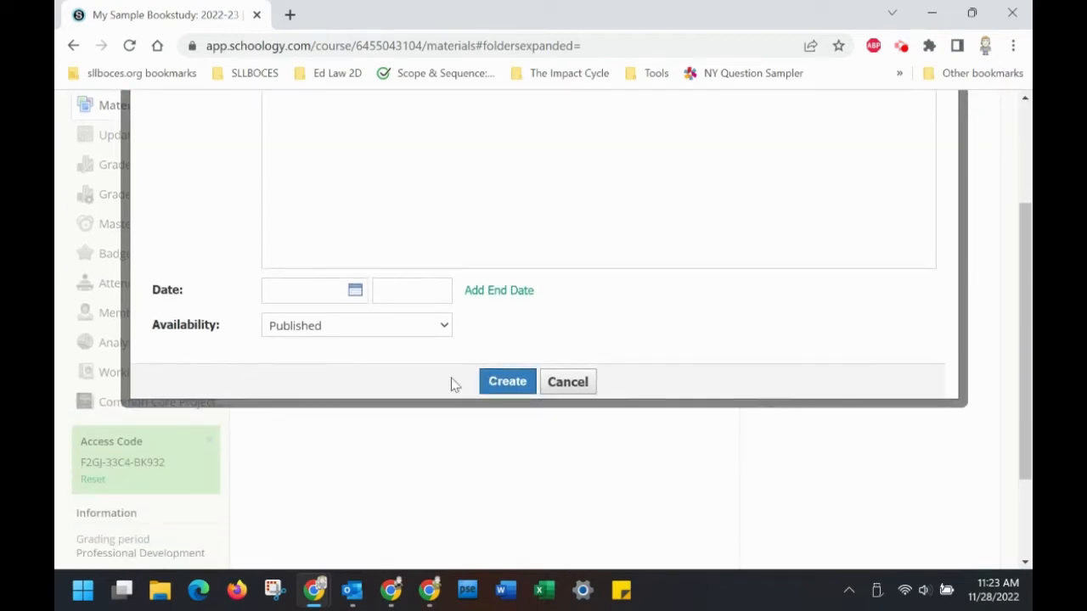
pyautogui.click(441, 331)
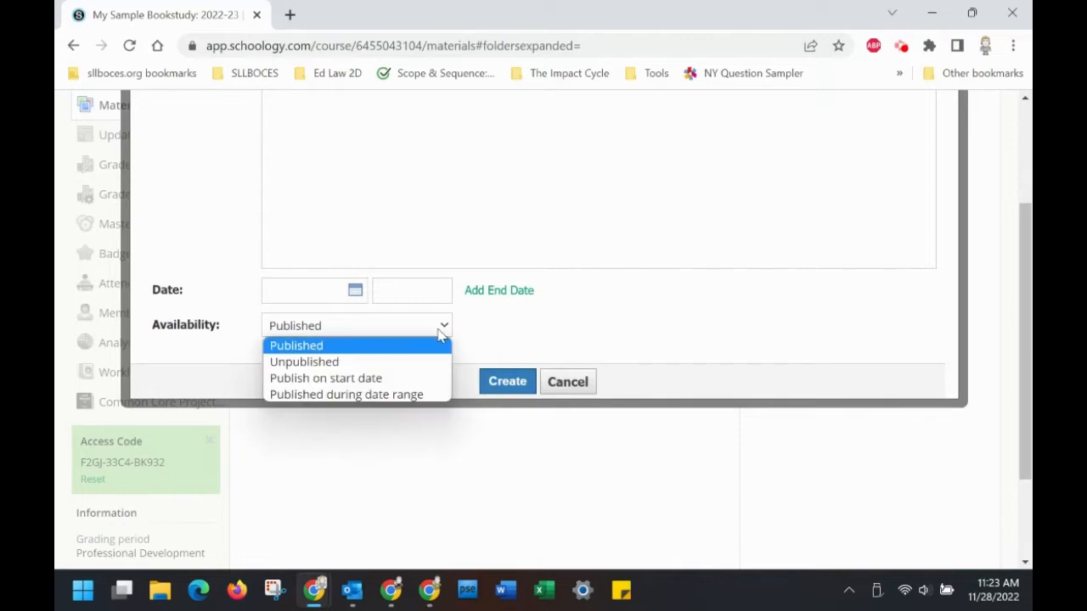
pyautogui.click(493, 337)
pyautogui.click(501, 381)
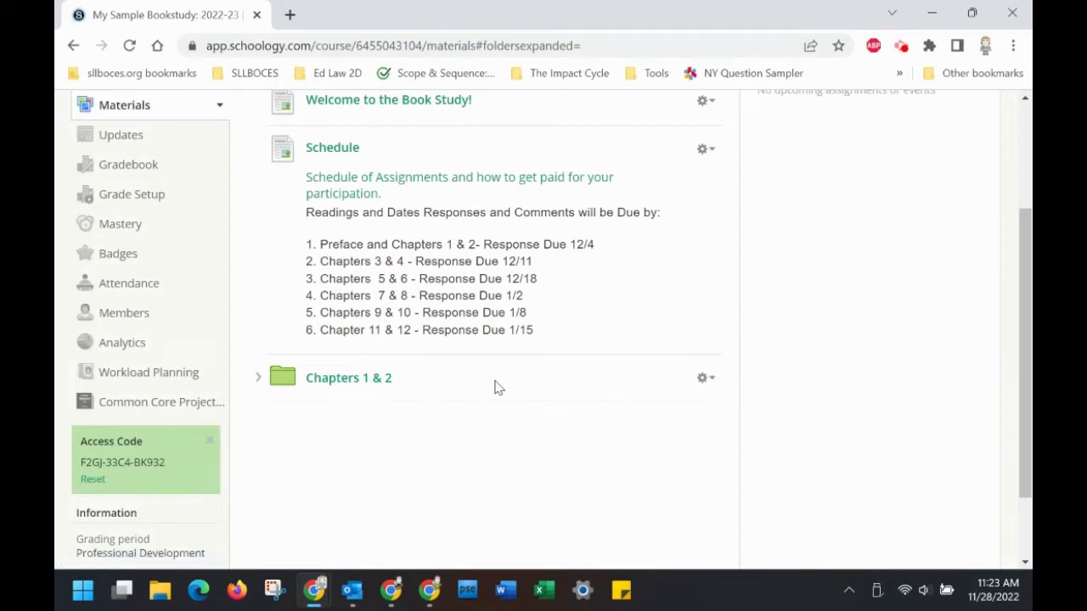
# Add a blue folder titled "Chapters 3 & 4" to the course materials.
pyautogui.scroll(3, 493, 388)
pyautogui.click(331, 208)
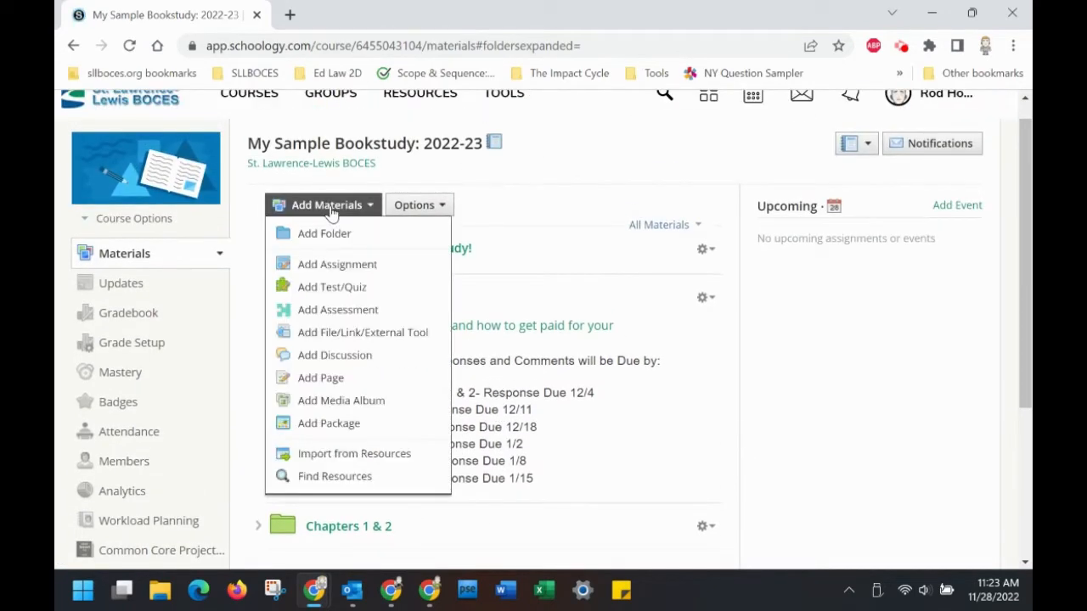
pyautogui.click(324, 232)
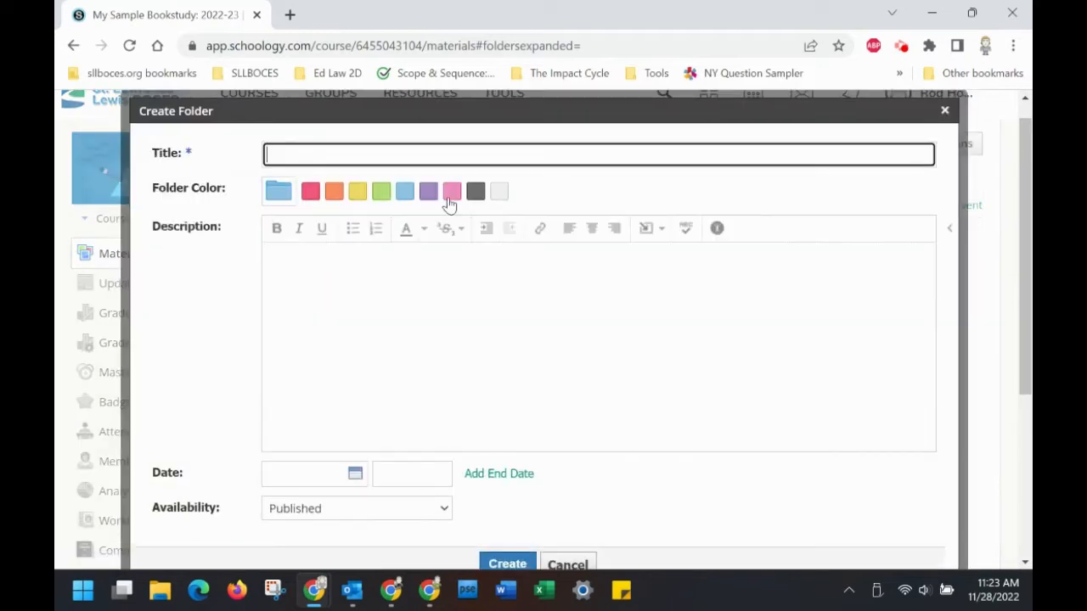
pyautogui.write('Chapters 3 & 4')
pyautogui.click(410, 198)
pyautogui.click(507, 564)
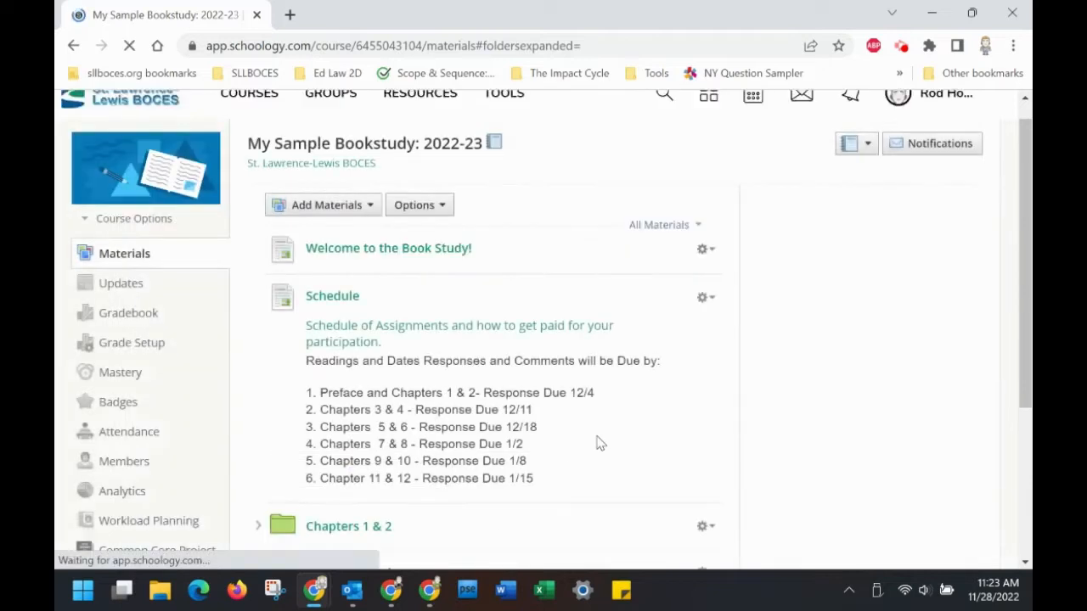
# Add a purple folder titled "Chapters 5 & 6" to the course materials.
pyautogui.click(342, 209)
pyautogui.click(342, 236)
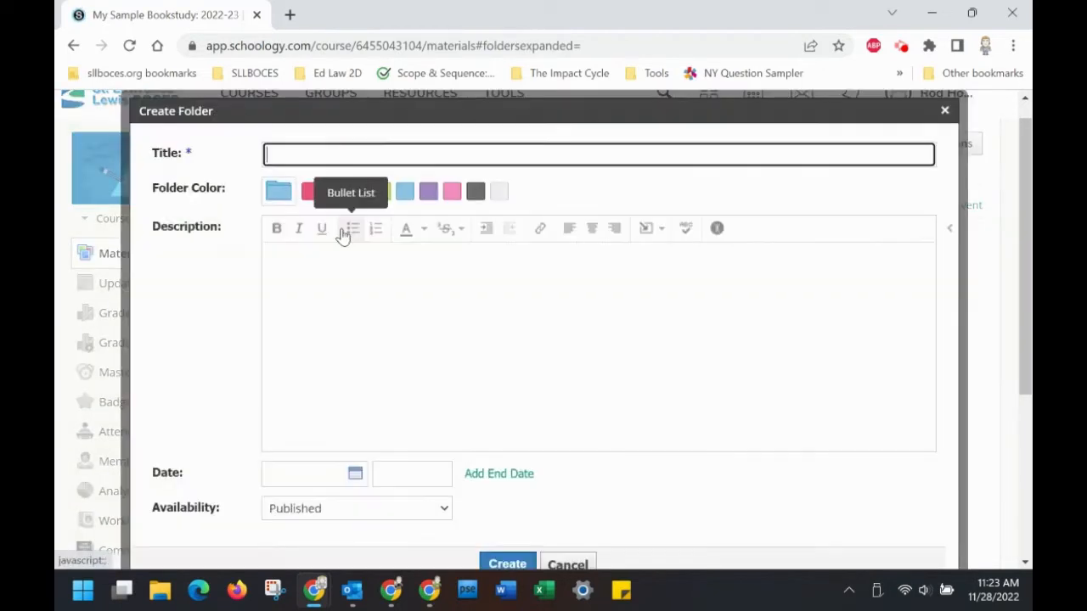
pyautogui.write('Chapters 5 & 6')
pyautogui.click(428, 191)
pyautogui.click(507, 565)
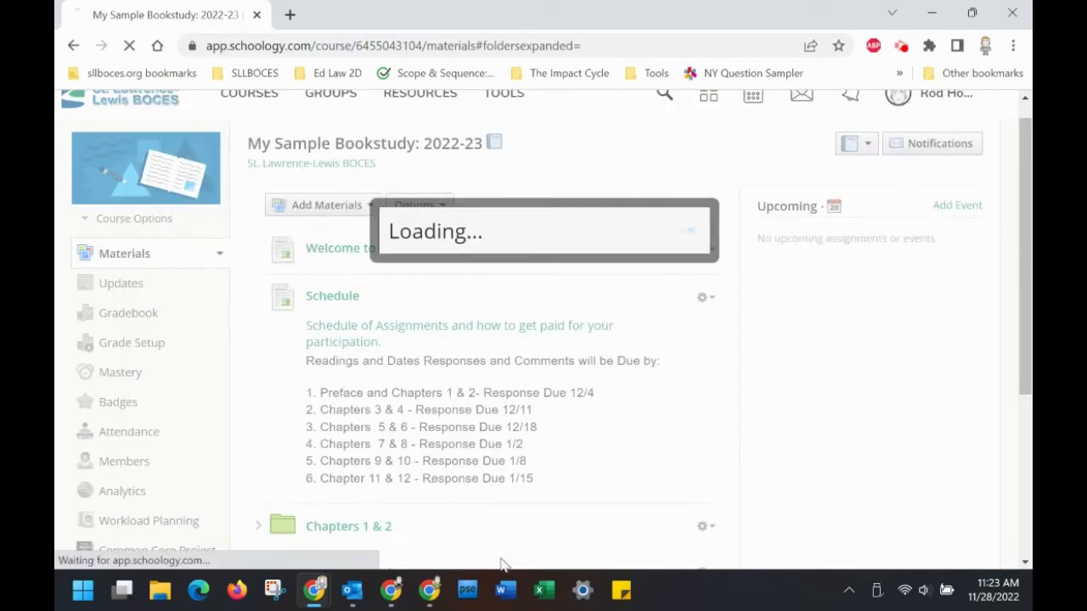
# Add a folder titled "Chapters 9 & 10" to the course materials, keeping the default blue color.
pyautogui.click(309, 211)
pyautogui.click(310, 235)
pyautogui.write('Cha')
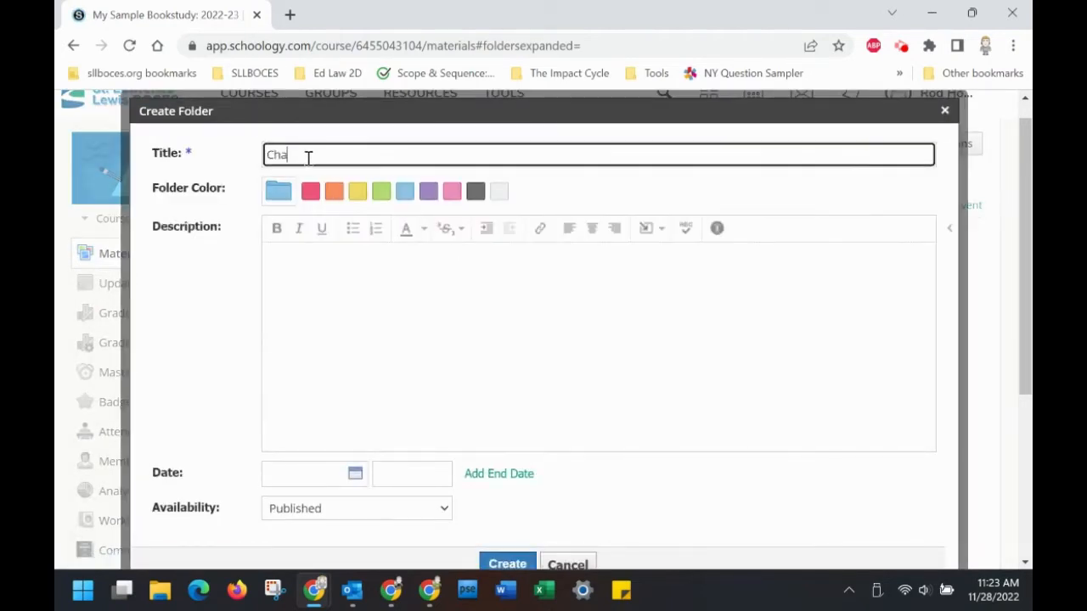
pyautogui.write('pters 9 & 10')
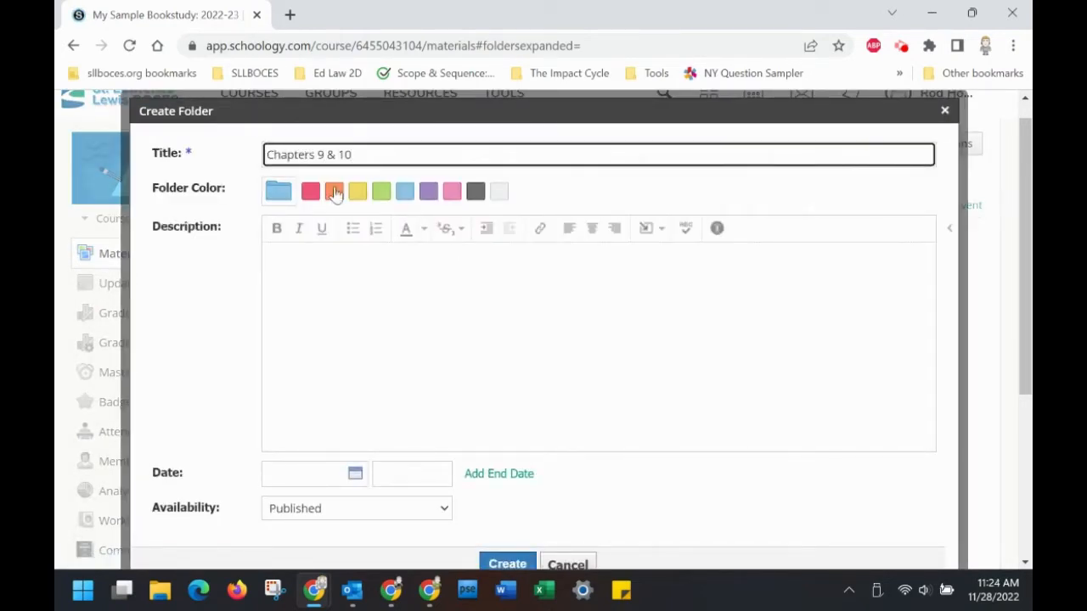
pyautogui.scroll(-2, 518, 365)
pyautogui.click(505, 464)
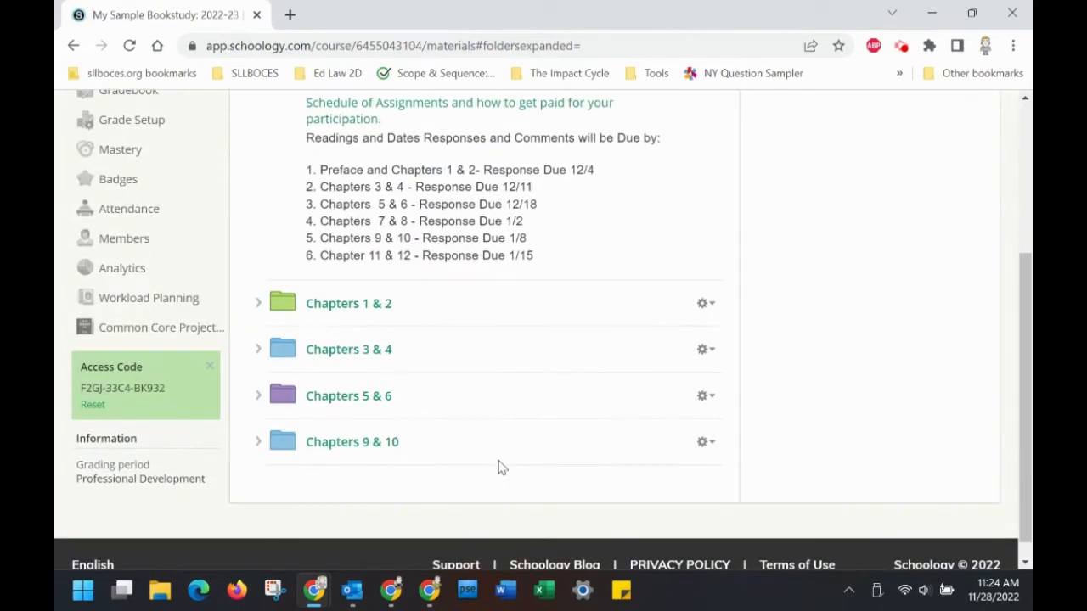
# Add a pink folder titled "Chapters 7 & 8" and move it above the "Chapters 9 & 10" folder.
pyautogui.click(368, 230)
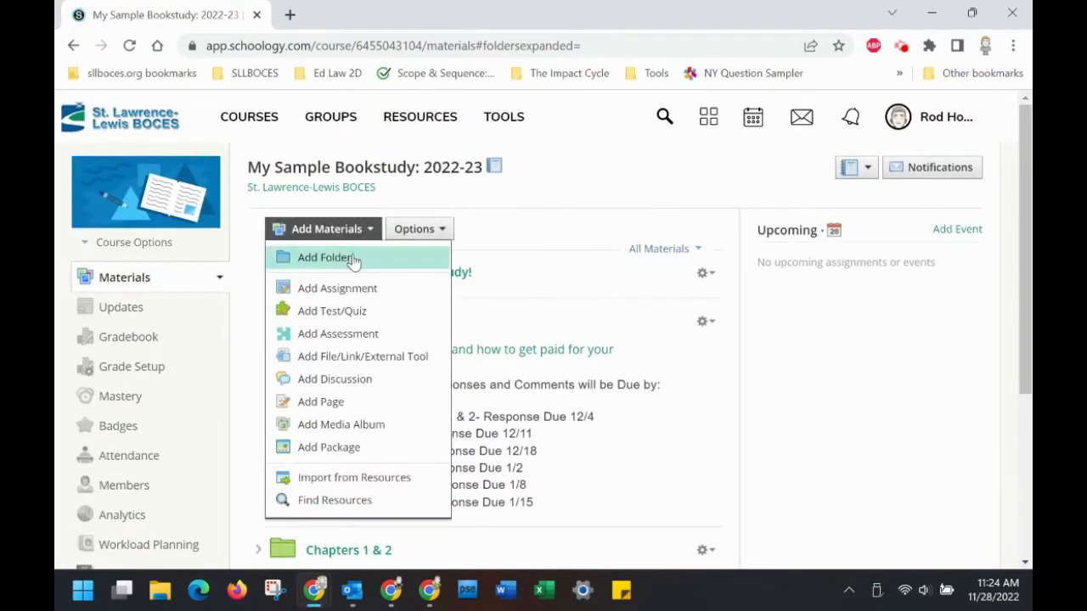
pyautogui.click(352, 258)
pyautogui.write('Chapters 7 & 8')
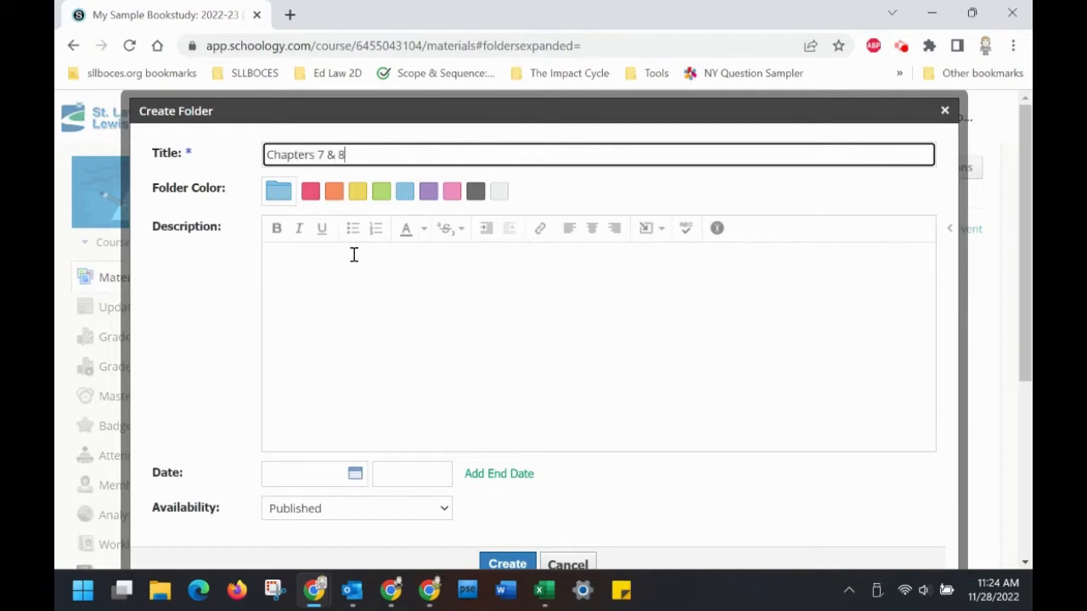
pyautogui.click(451, 191)
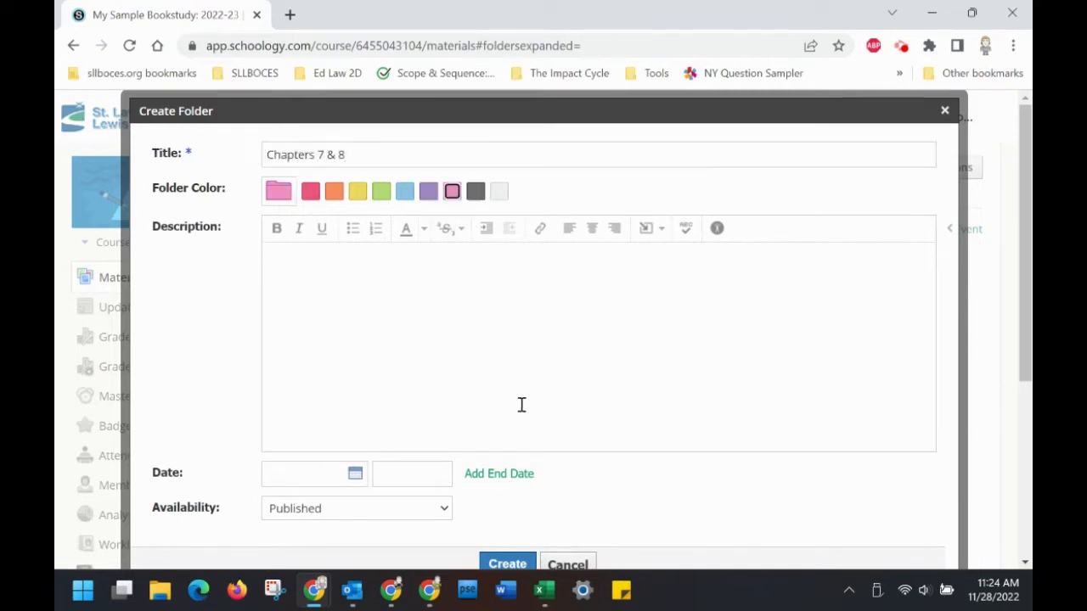
pyautogui.click(508, 561)
pyautogui.scroll(-4, 790, 422)
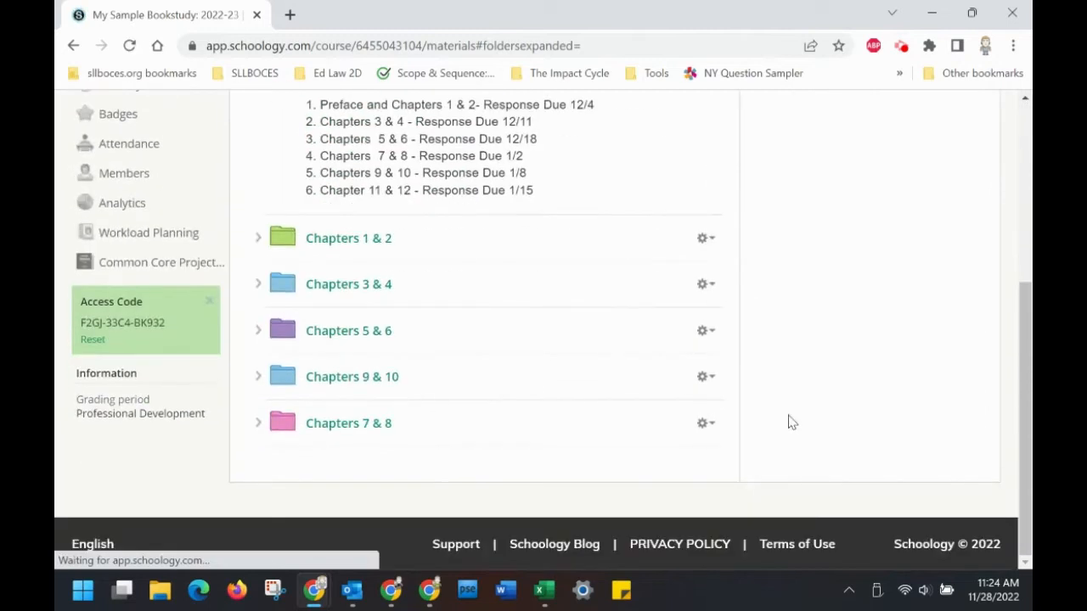
pyautogui.moveTo(308, 423); pyautogui.dragTo(305, 377)
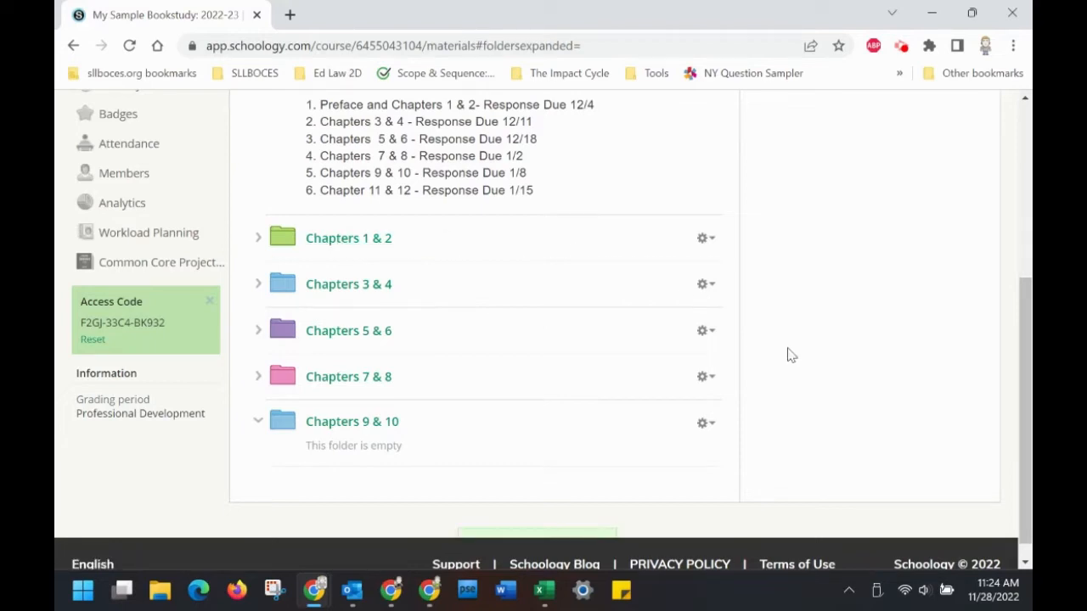
# Start a new discussion titled "Chapter 1 & 2 Discussion" inside the "Chapters 1 & 2" folder.
pyautogui.click(339, 242)
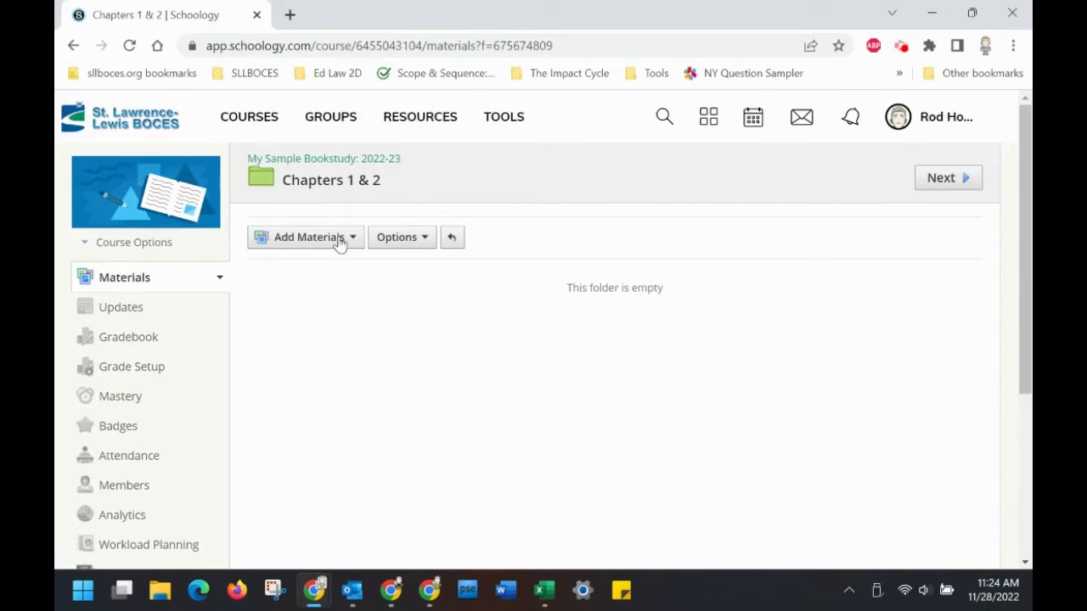
pyautogui.click(340, 243)
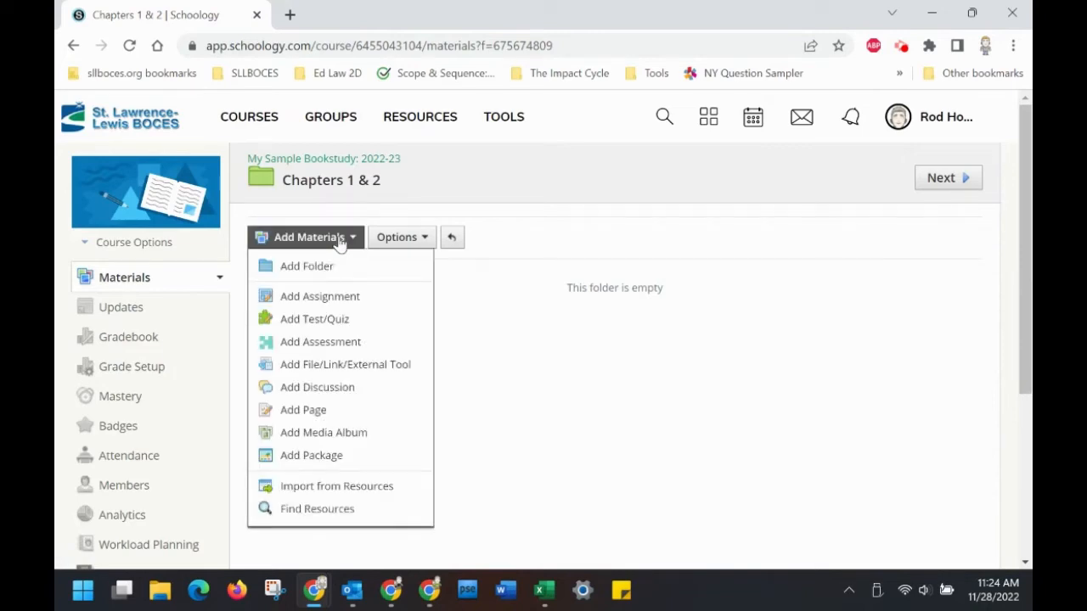
pyautogui.click(331, 387)
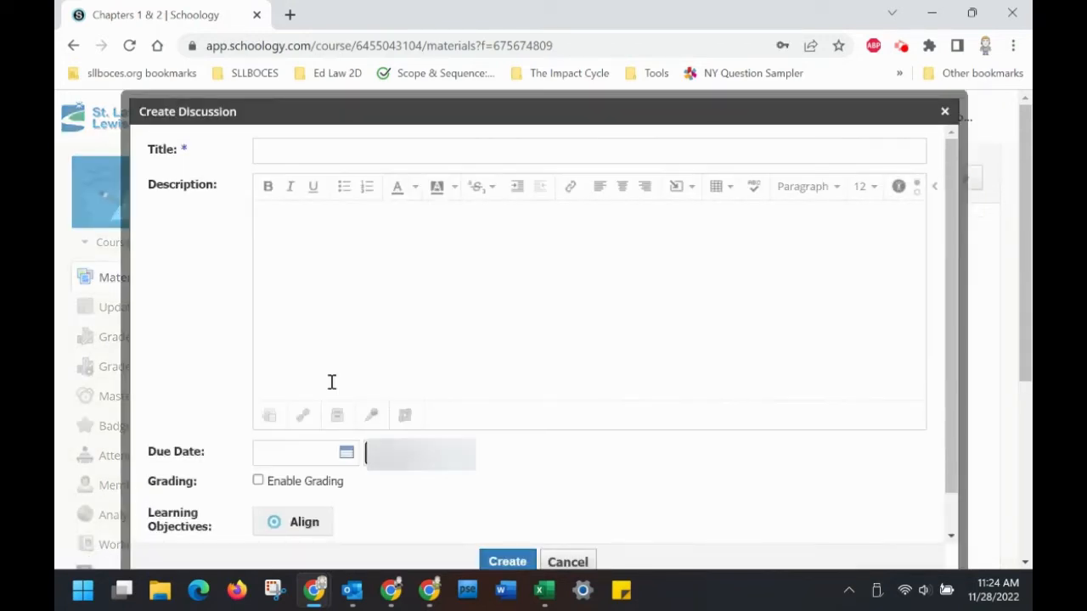
pyautogui.click(322, 149)
pyautogui.write('Chap')
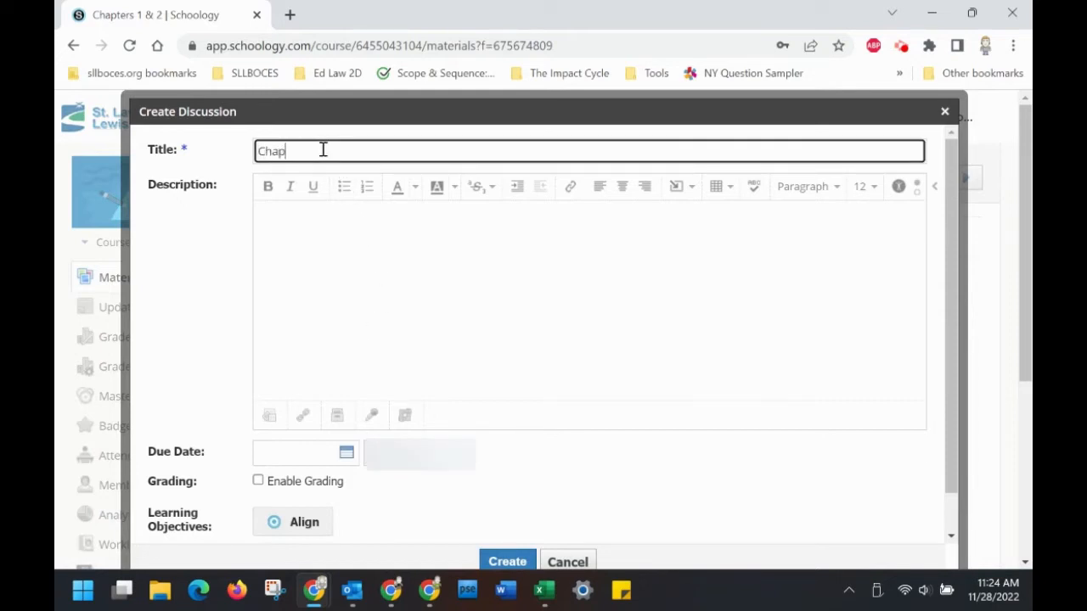
pyautogui.write('ter 1 & 2 Discussion')
# Paste the prepared due date line, two chapter questions and reply instructions into the discussion description and review the text.
pyautogui.click(311, 249)
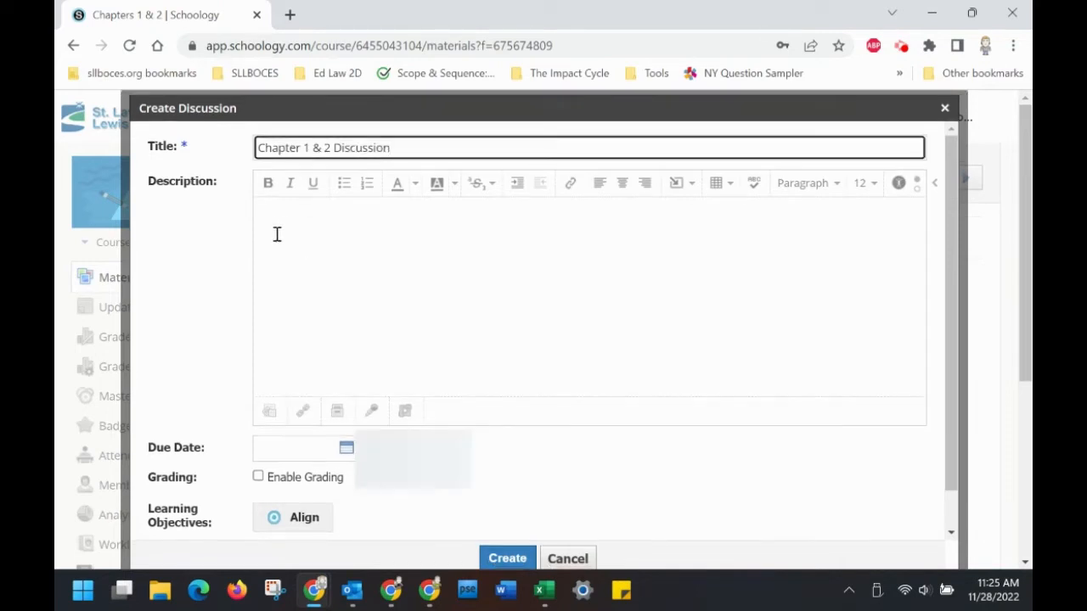
pyautogui.click(286, 223)
pyautogui.hotkey('ctrl', 'v')
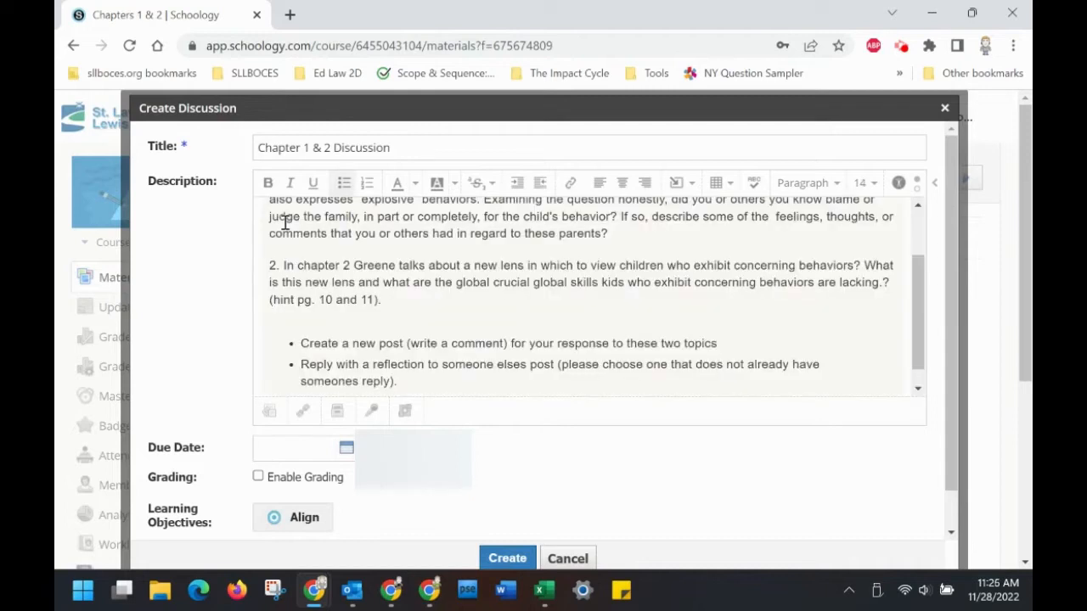
pyautogui.scroll(2, 285, 223)
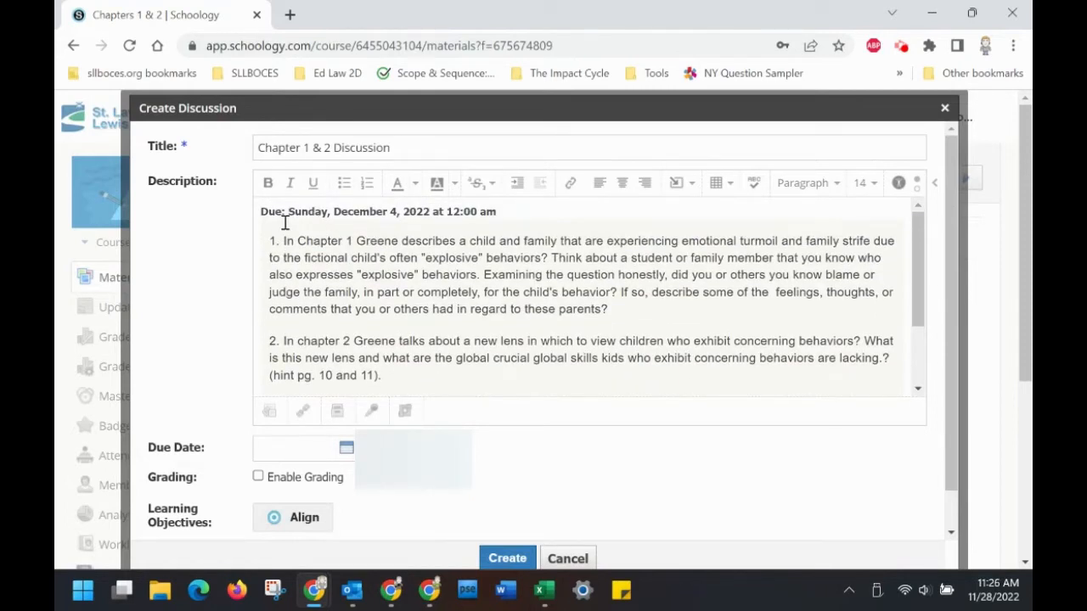
pyautogui.scroll(-2, 610, 311)
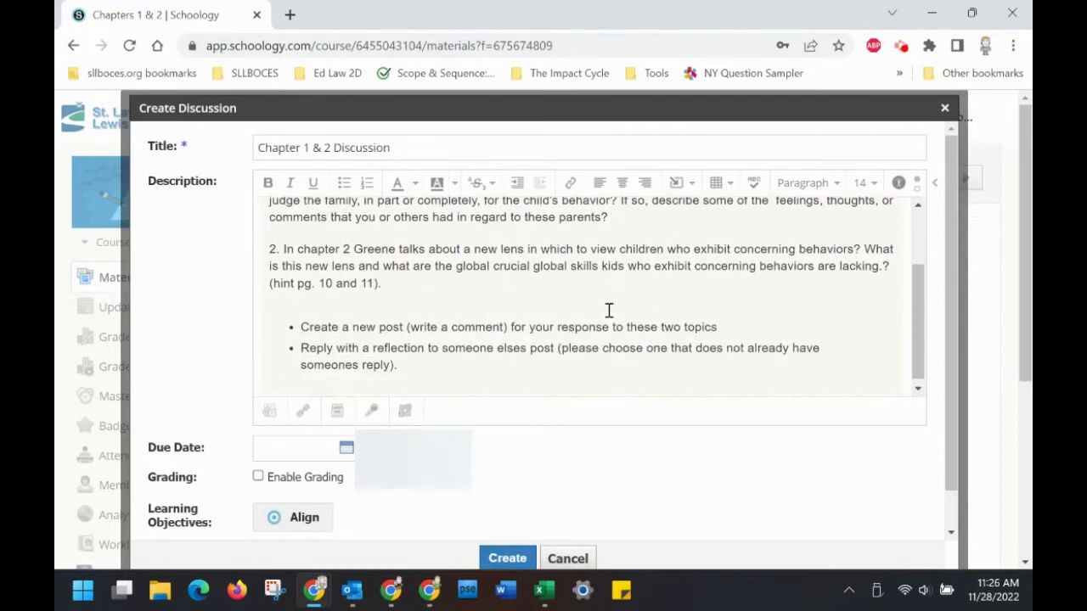
# Set the discussion's due date to 12/04/22 at 12:00AM.
pyautogui.scroll(-1, 659, 452)
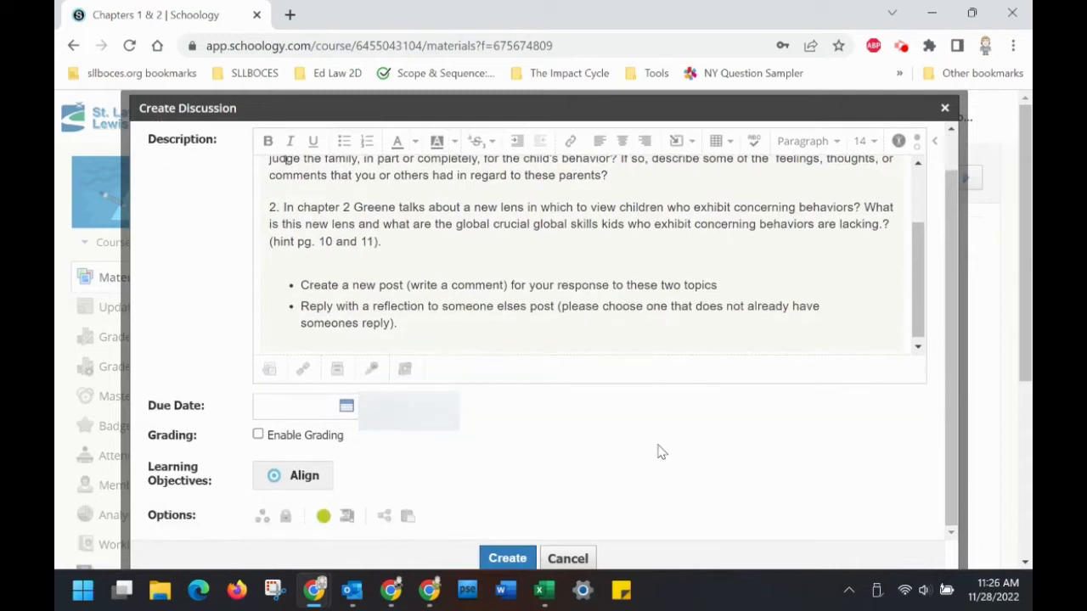
pyautogui.click(347, 411)
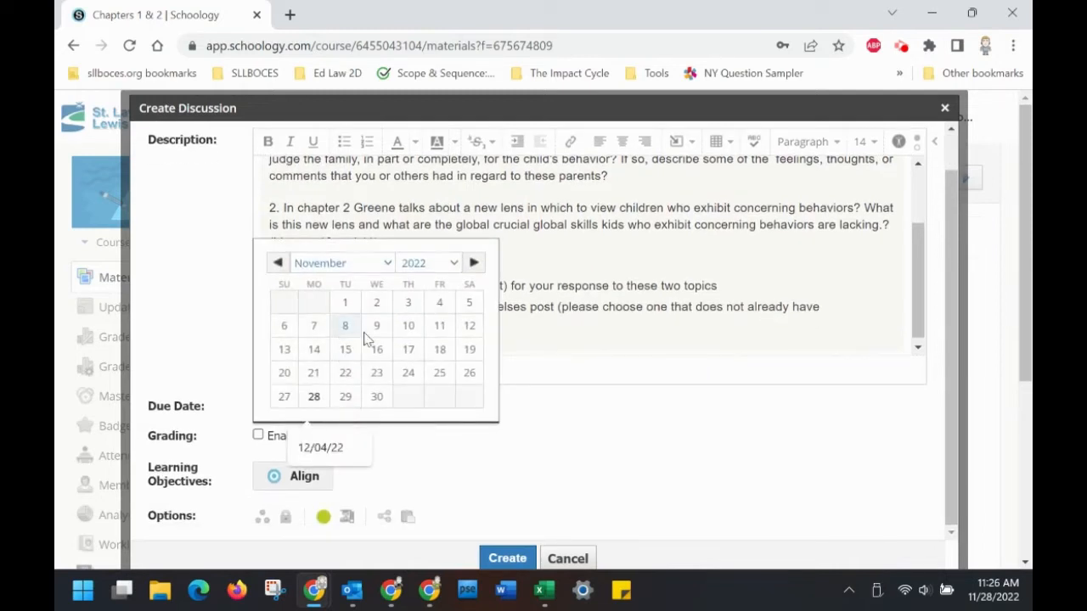
pyautogui.click(387, 266)
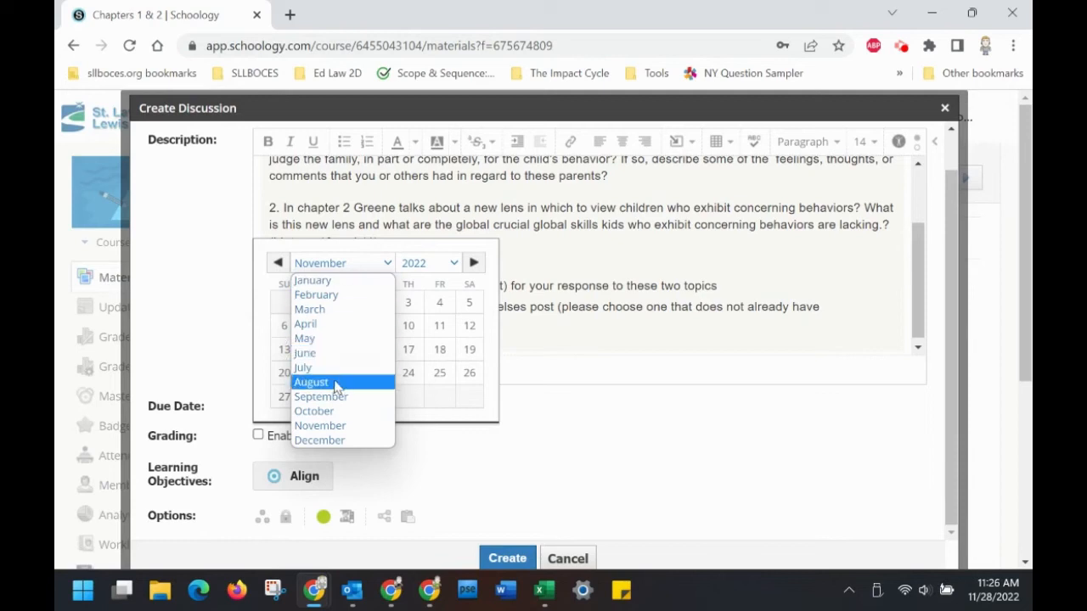
pyautogui.click(316, 439)
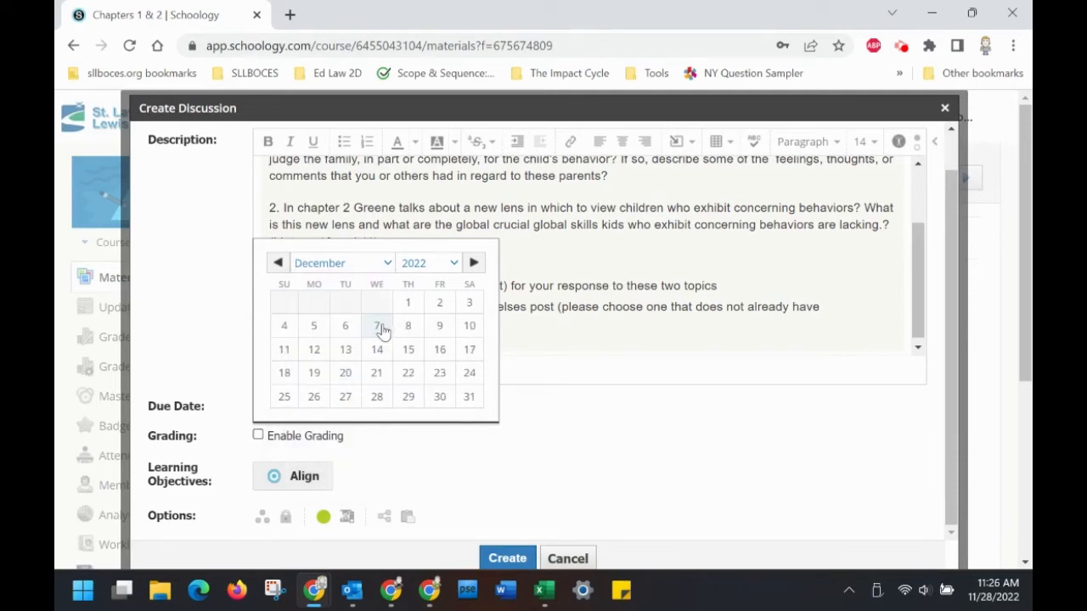
pyautogui.click(286, 328)
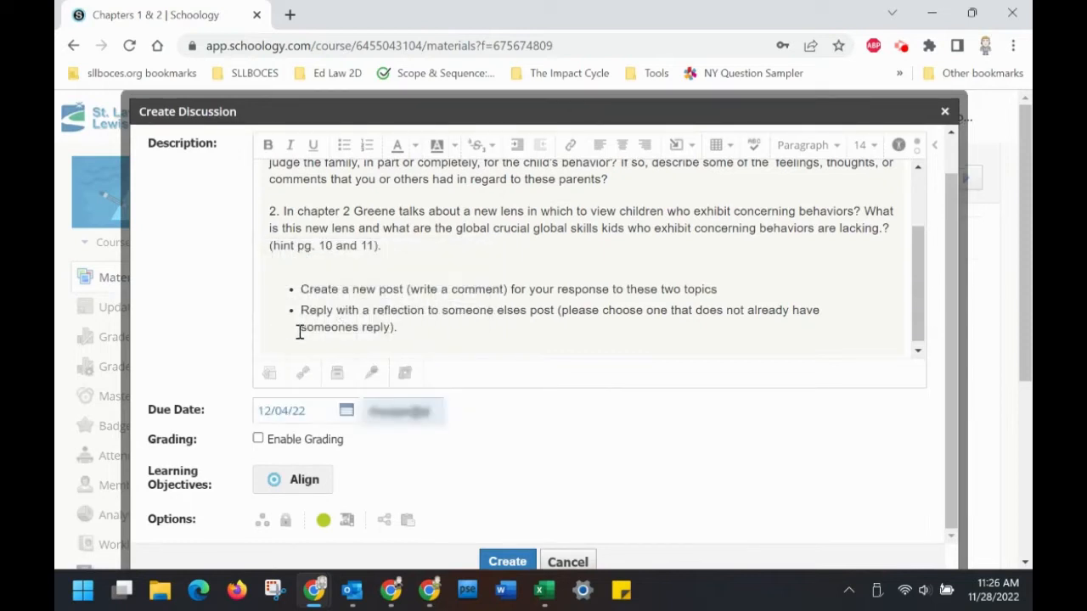
pyautogui.click(410, 416)
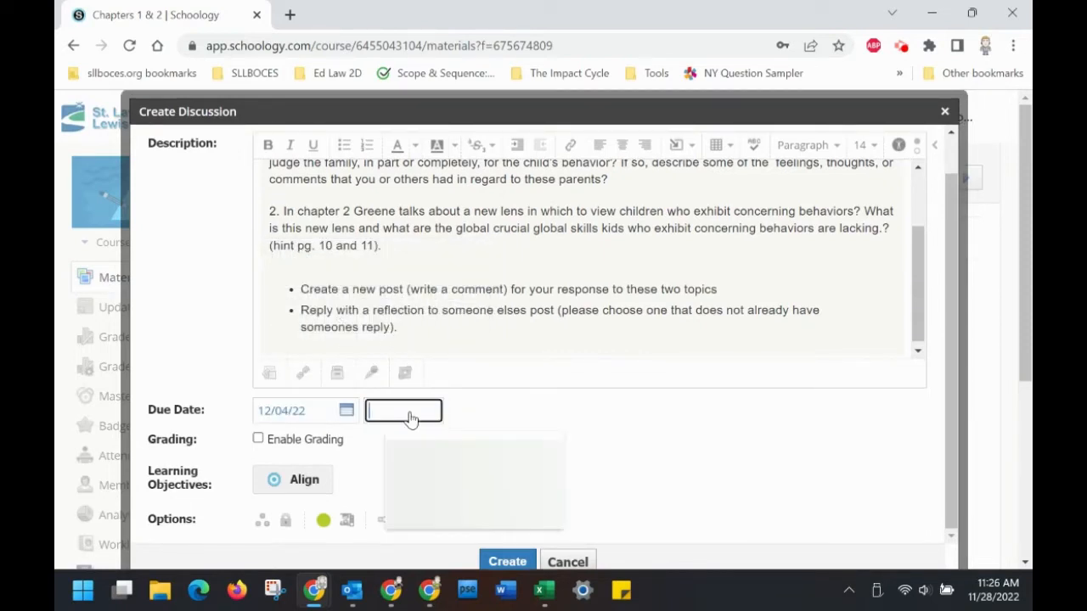
pyautogui.click(465, 412)
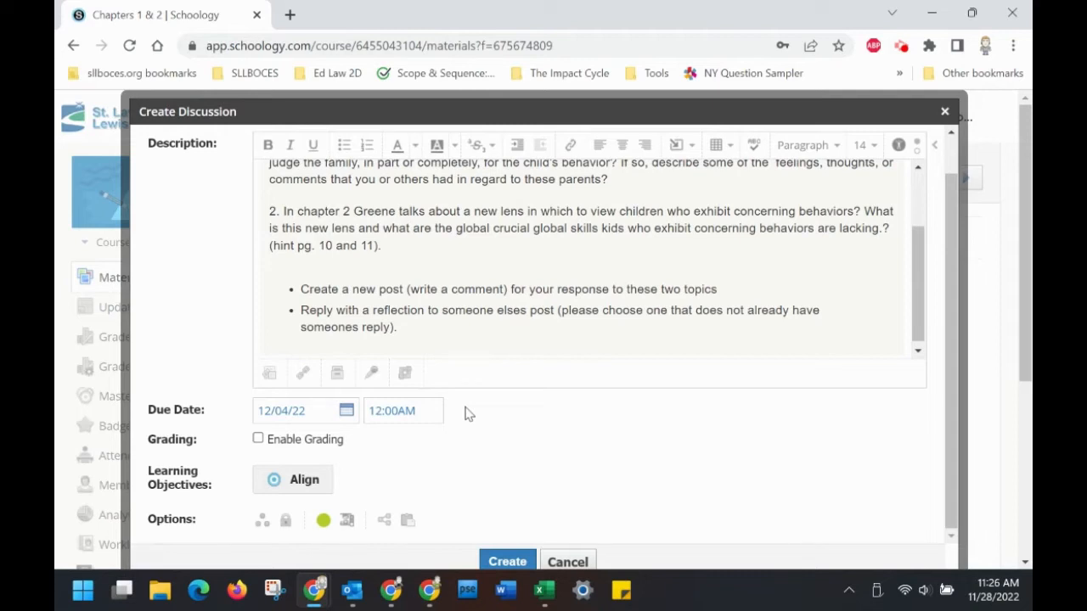
# Enable grading for the discussion and set its value to 3 points.
pyautogui.click(258, 440)
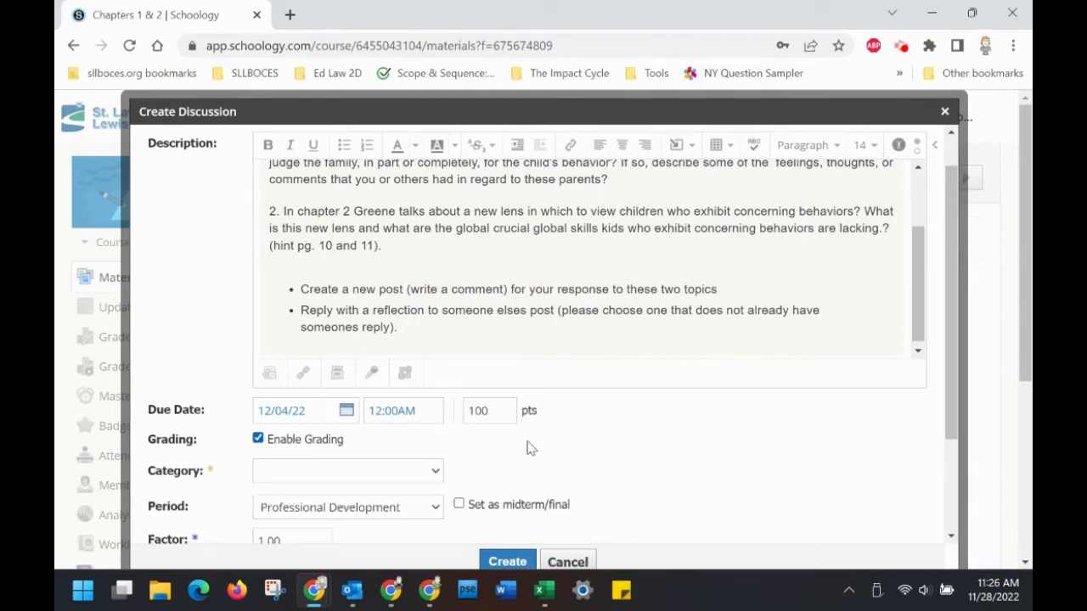
pyautogui.scroll(2, 473, 290)
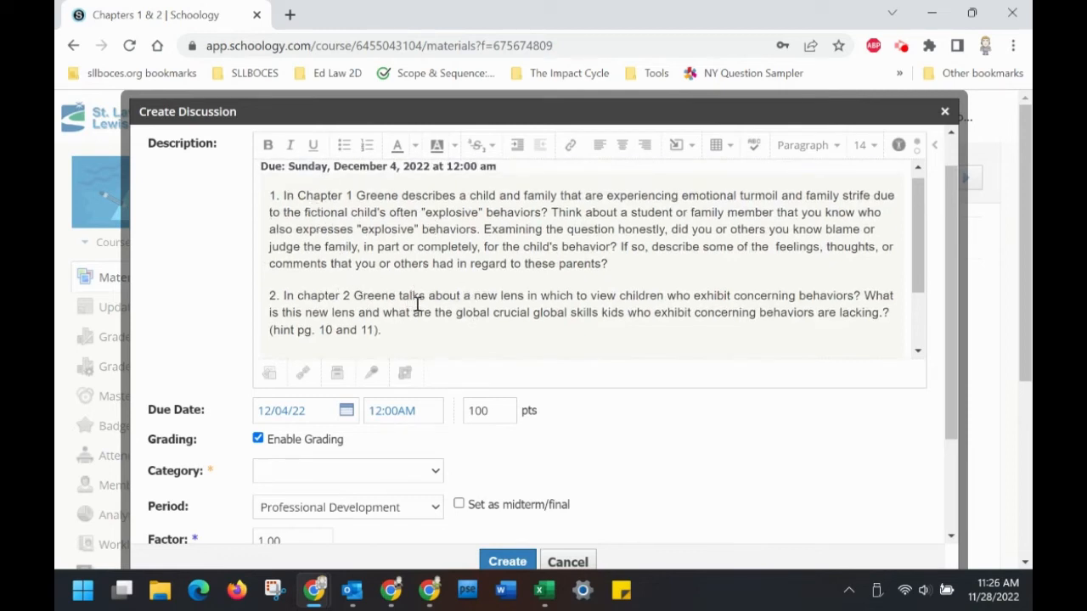
pyautogui.scroll(-2, 443, 298)
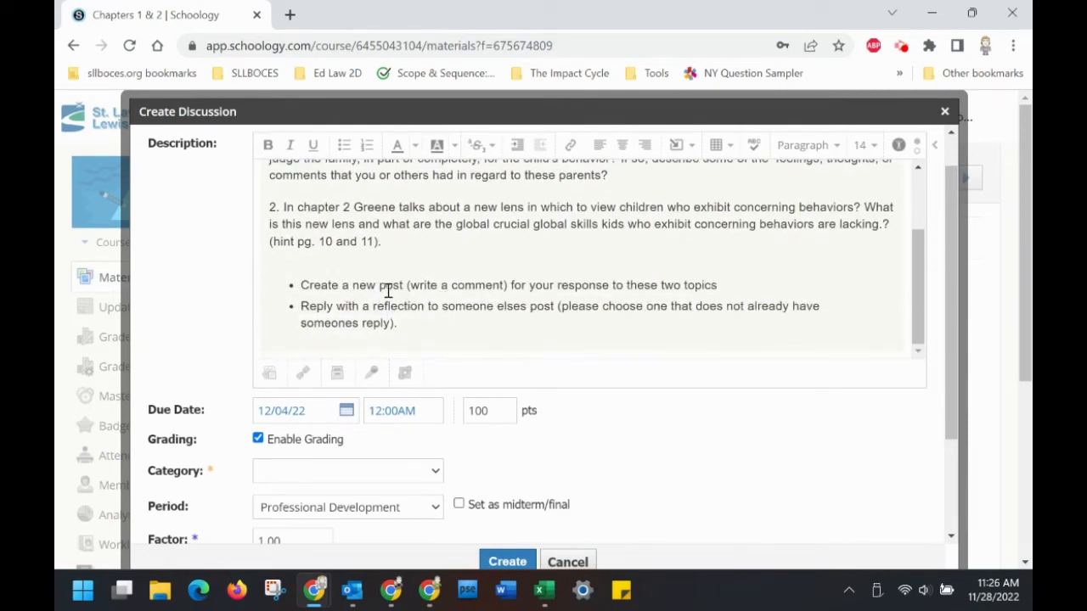
pyautogui.moveTo(497, 410); pyautogui.dragTo(467, 411)
pyautogui.press('BackSpace')
pyautogui.write('3')
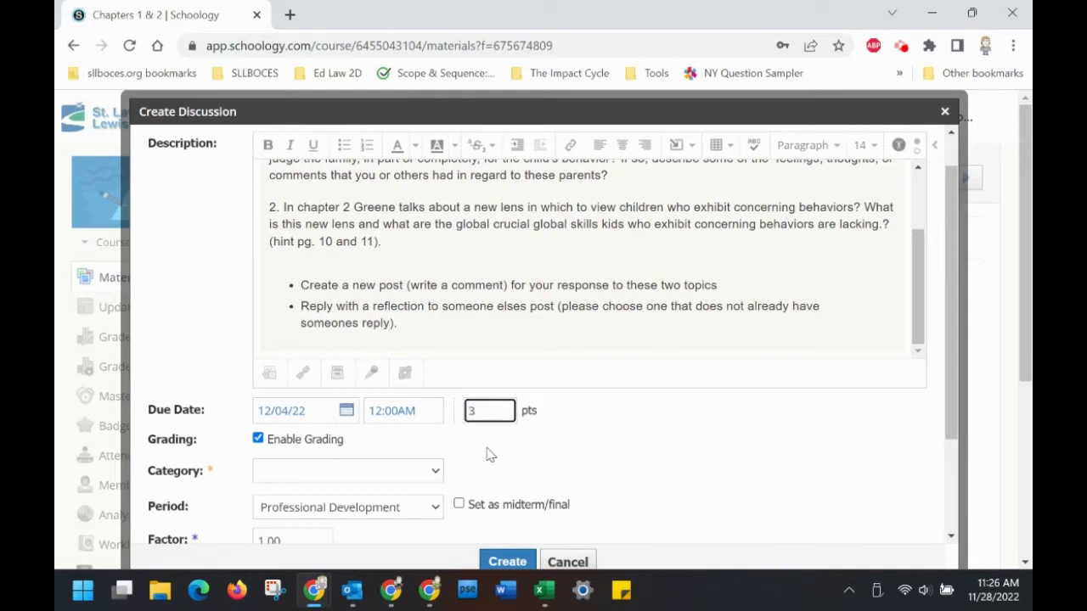
pyautogui.click(486, 468)
# Create a new grading category named "Discussions" for this discussion.
pyautogui.click(435, 473)
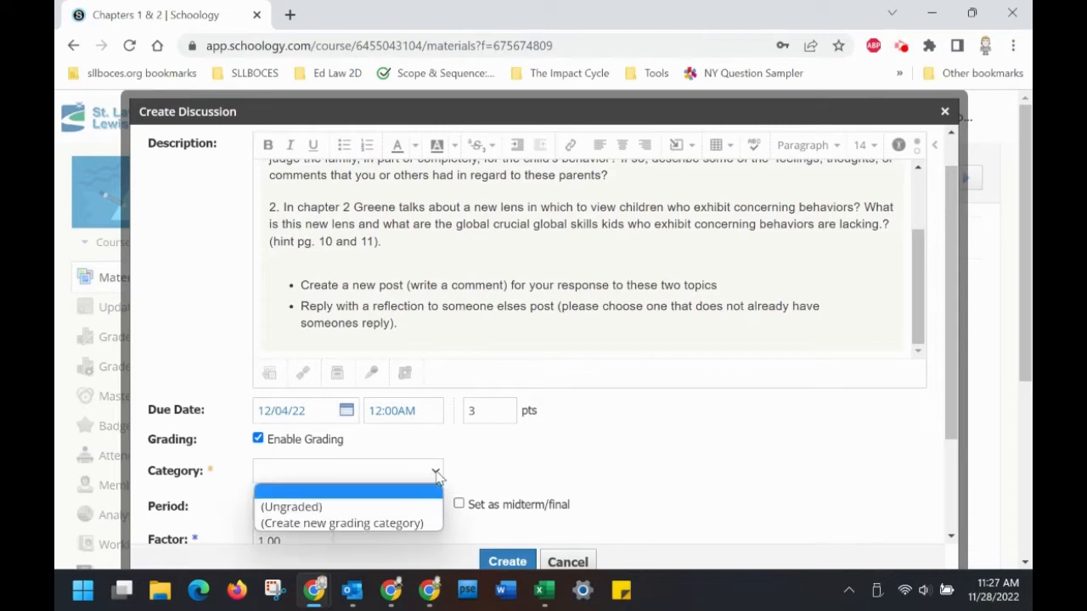
pyautogui.click(354, 523)
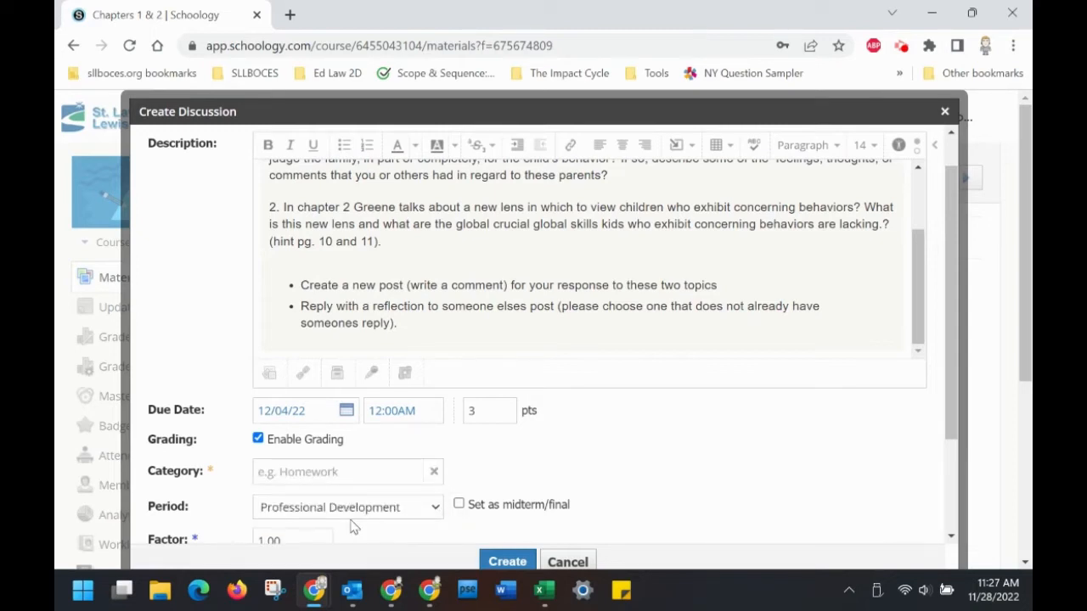
pyautogui.click(323, 472)
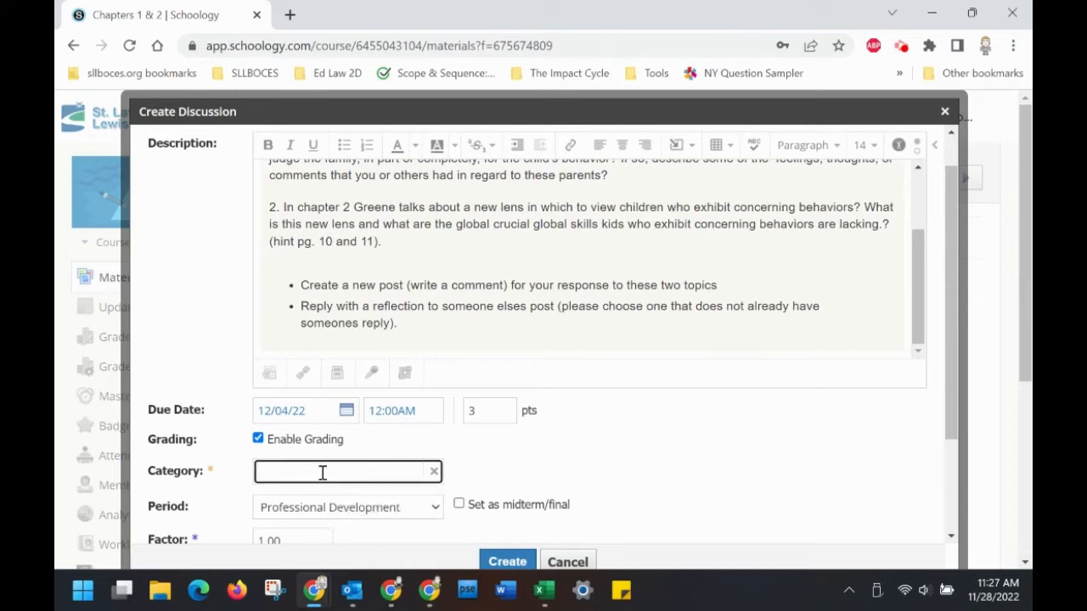
pyautogui.write('Discussions')
# Turn on the discussion option right beside the green published status and create the discussion.
pyautogui.scroll(-2, 636, 453)
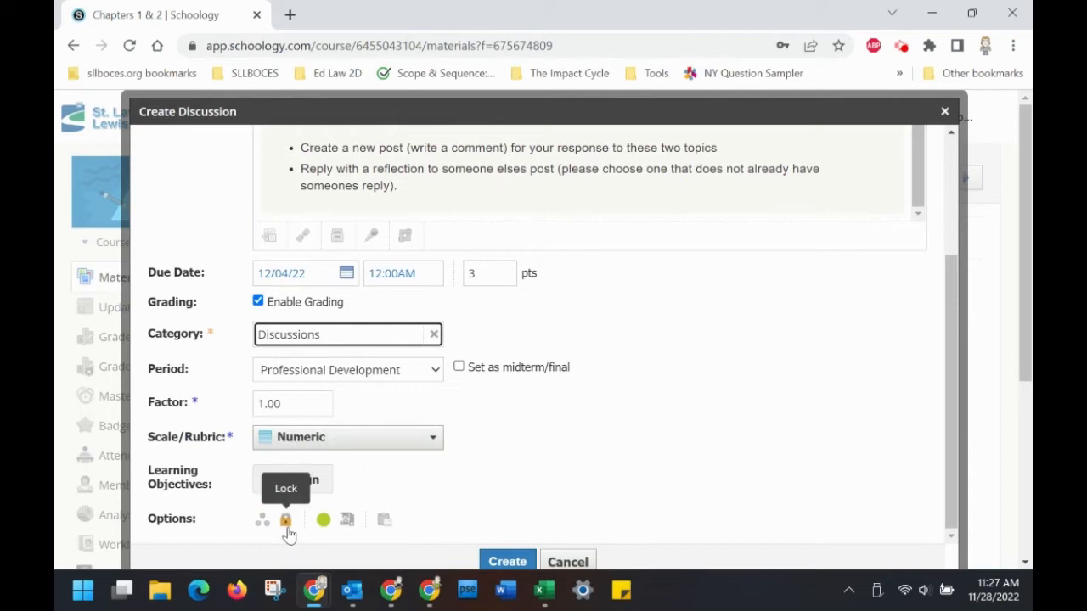
pyautogui.click(348, 523)
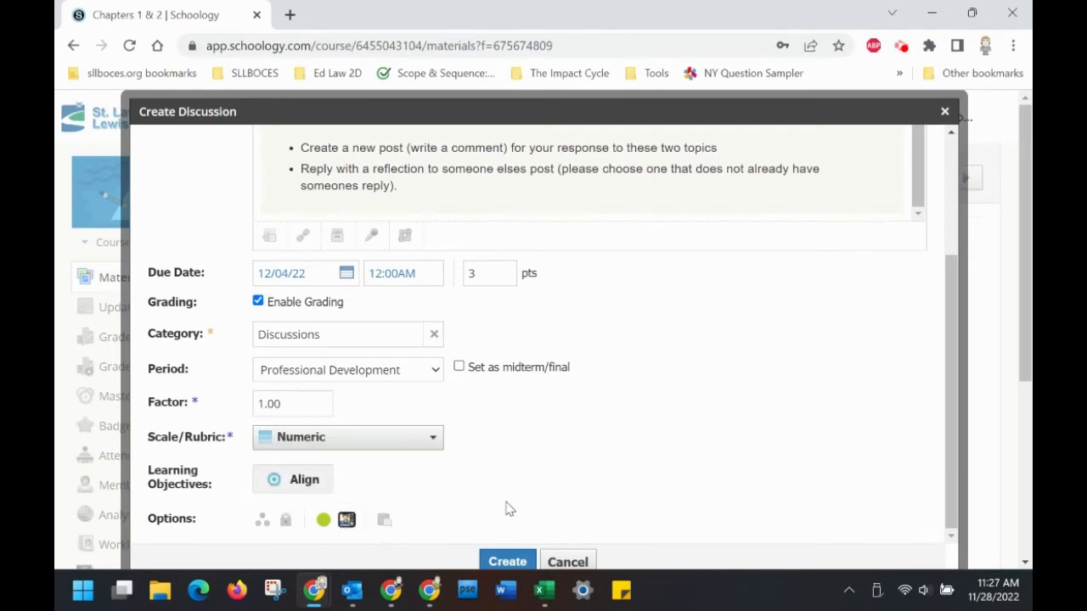
pyautogui.click(507, 561)
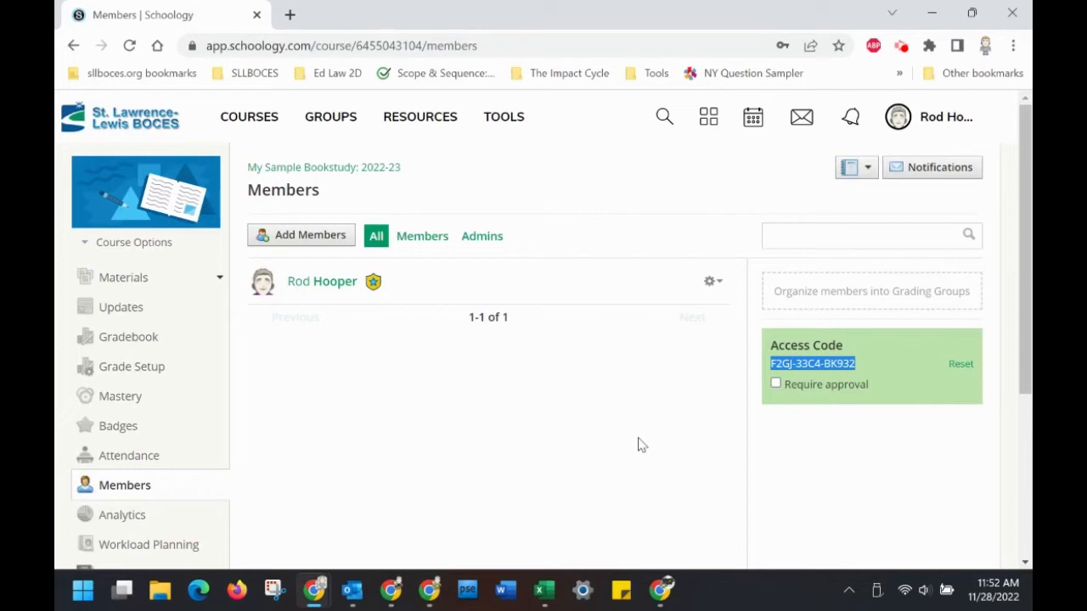
# Switch to the participant account's browser window and join the book study course from the course list using the course access code.
pyautogui.moveTo(667, 586)
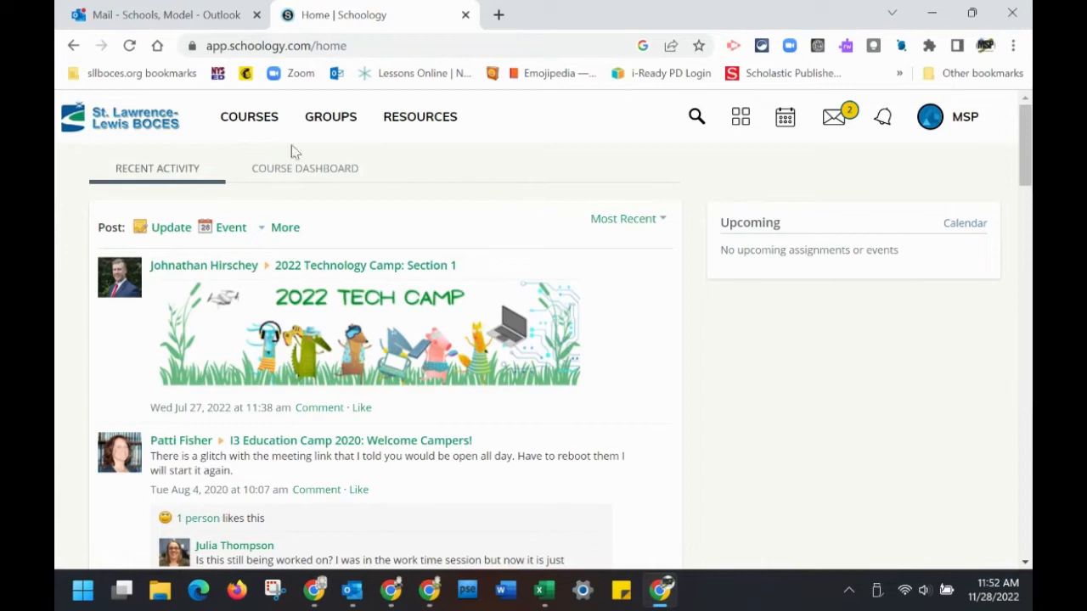
pyautogui.click(267, 131)
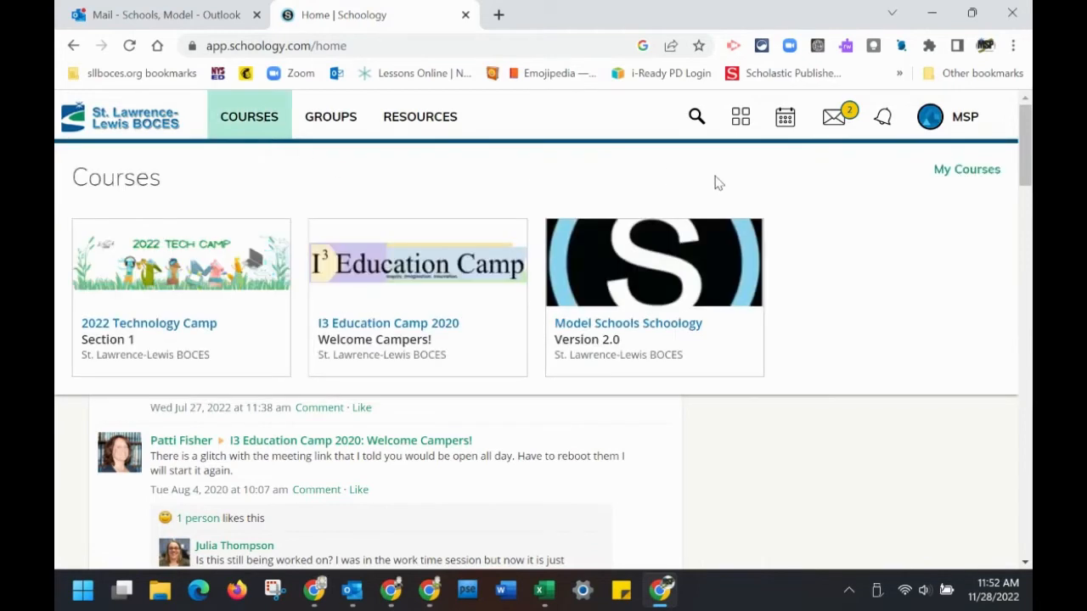
pyautogui.click(952, 184)
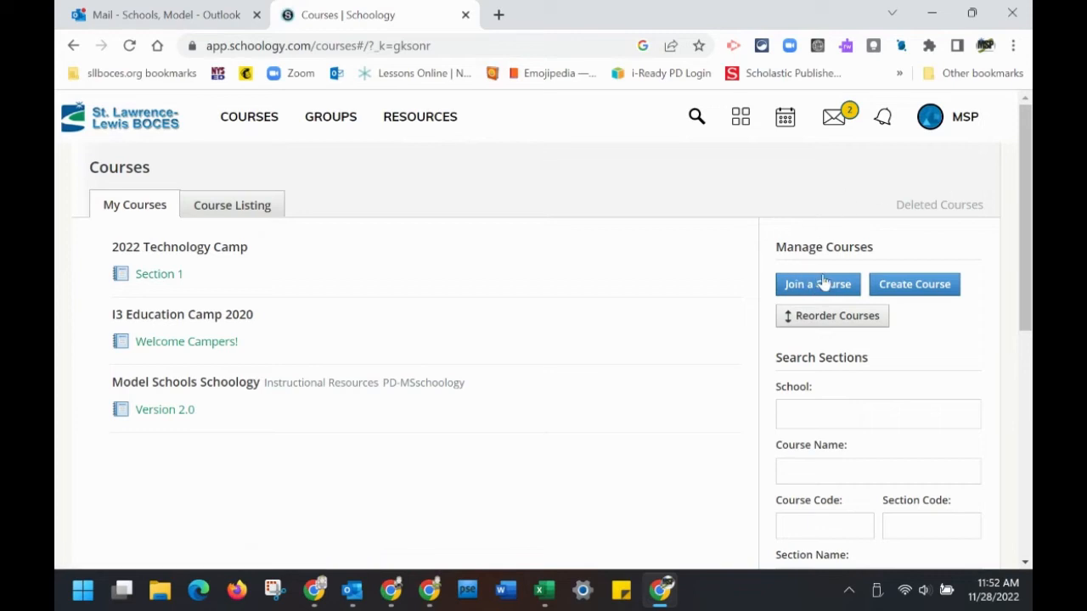
pyautogui.click(818, 286)
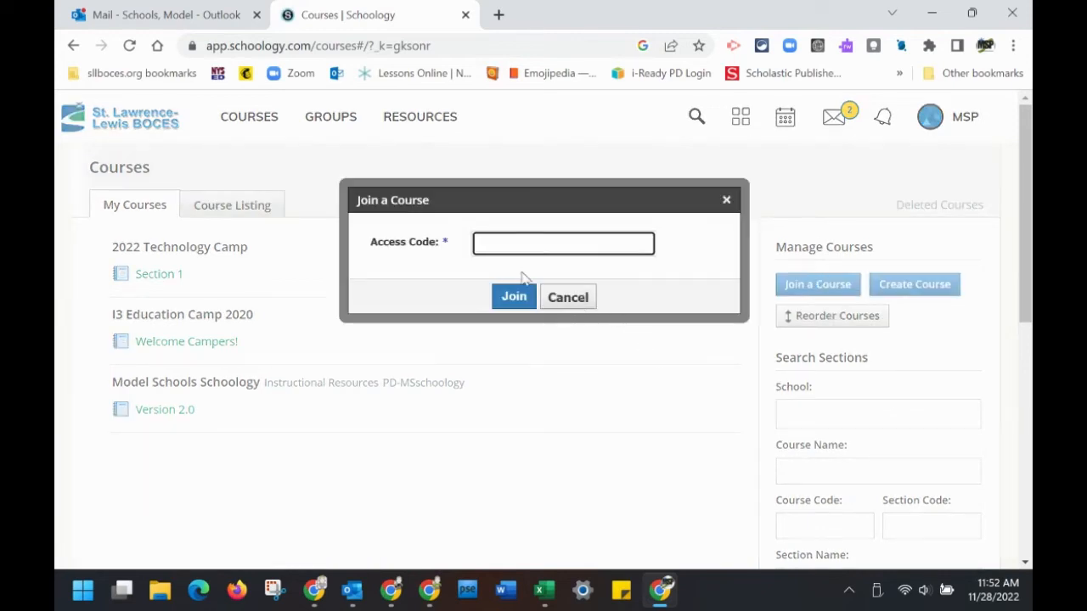
pyautogui.click(516, 242)
pyautogui.hotkey('ctrl', 'v')
pyautogui.click(512, 297)
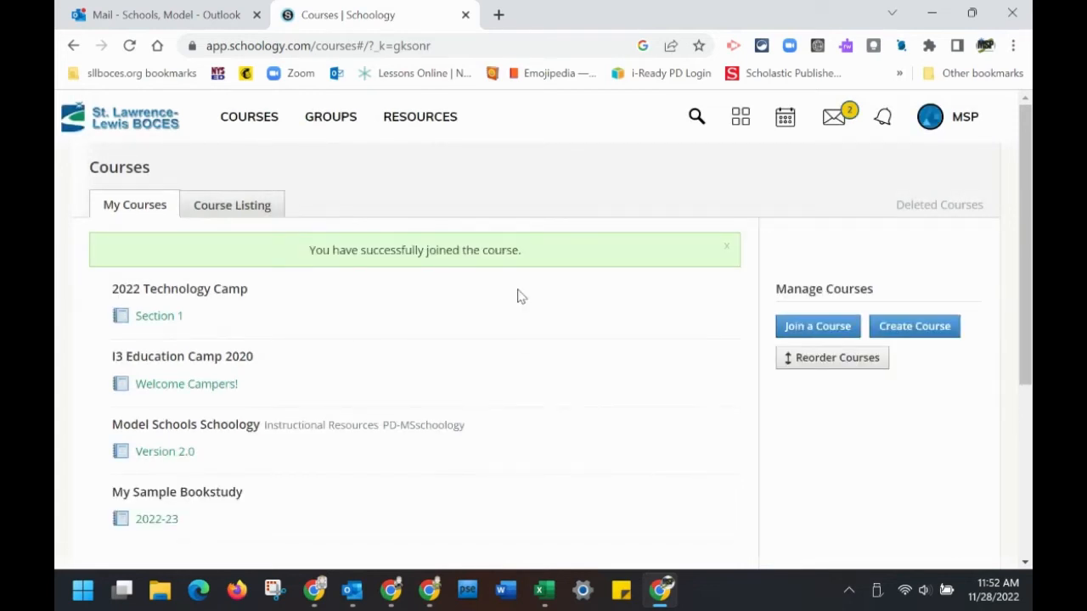
# Open the 2022-23 section of My Sample Bookstudy, read through the Welcome to the Book Study! page and return to the course materials.
pyautogui.scroll(-1, 429, 521)
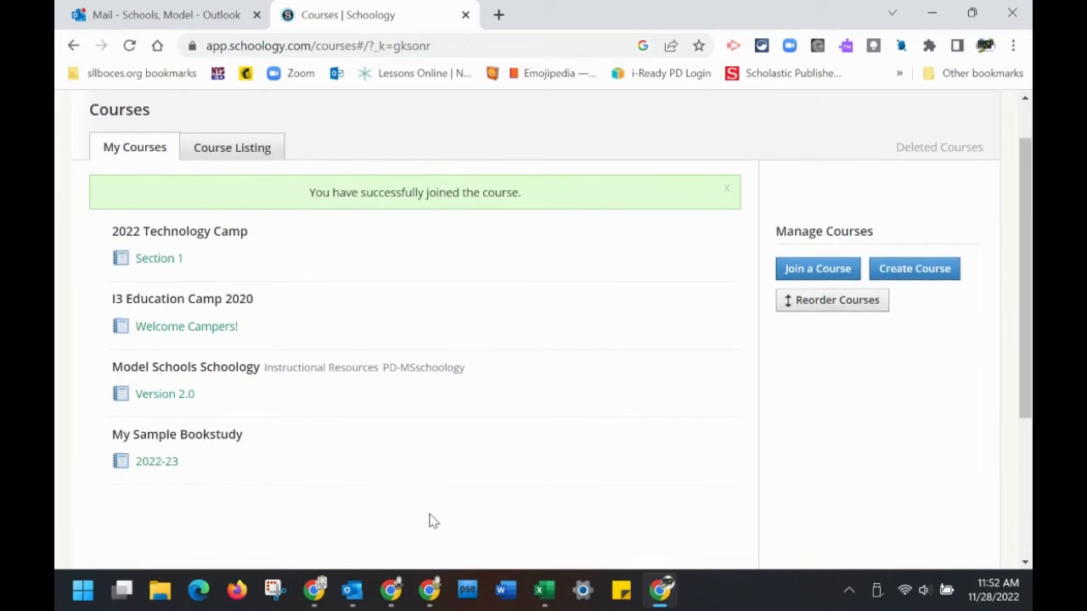
pyautogui.click(155, 463)
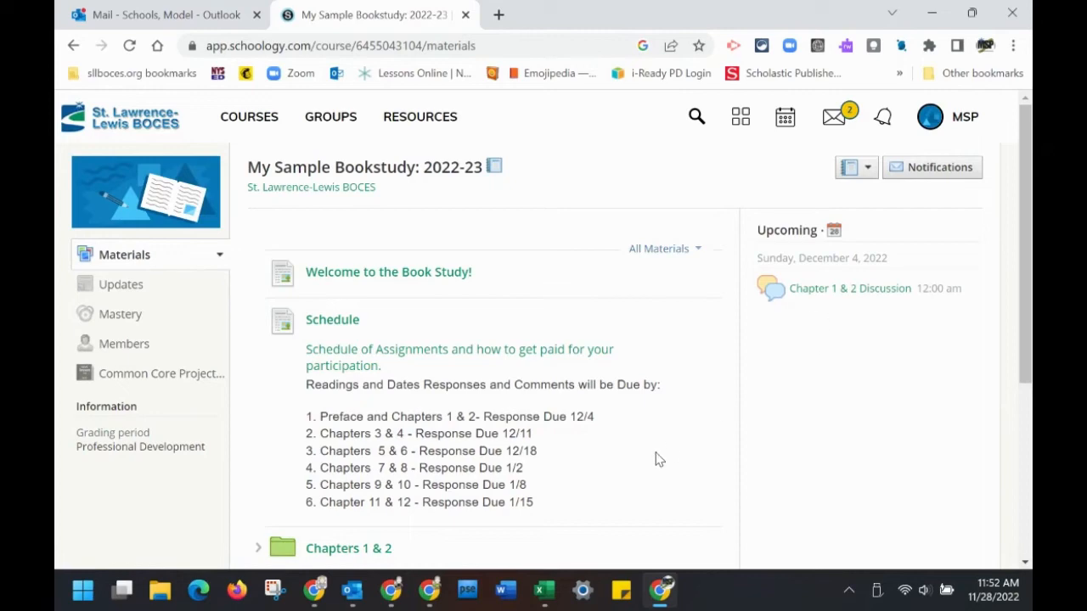
pyautogui.scroll(-1, 658, 460)
pyautogui.click(420, 203)
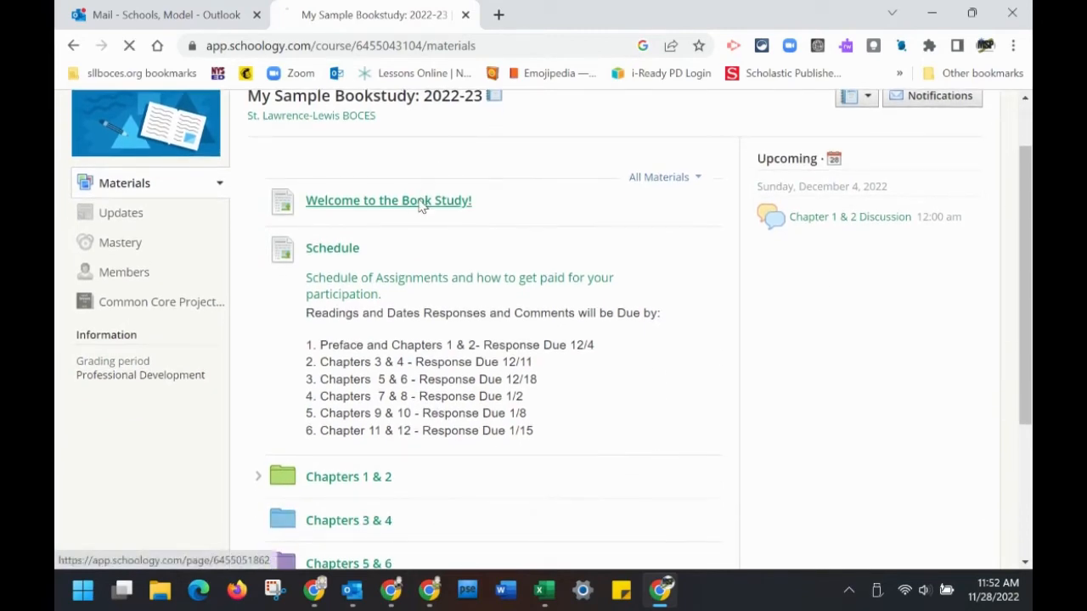
pyautogui.scroll(-4, 611, 427)
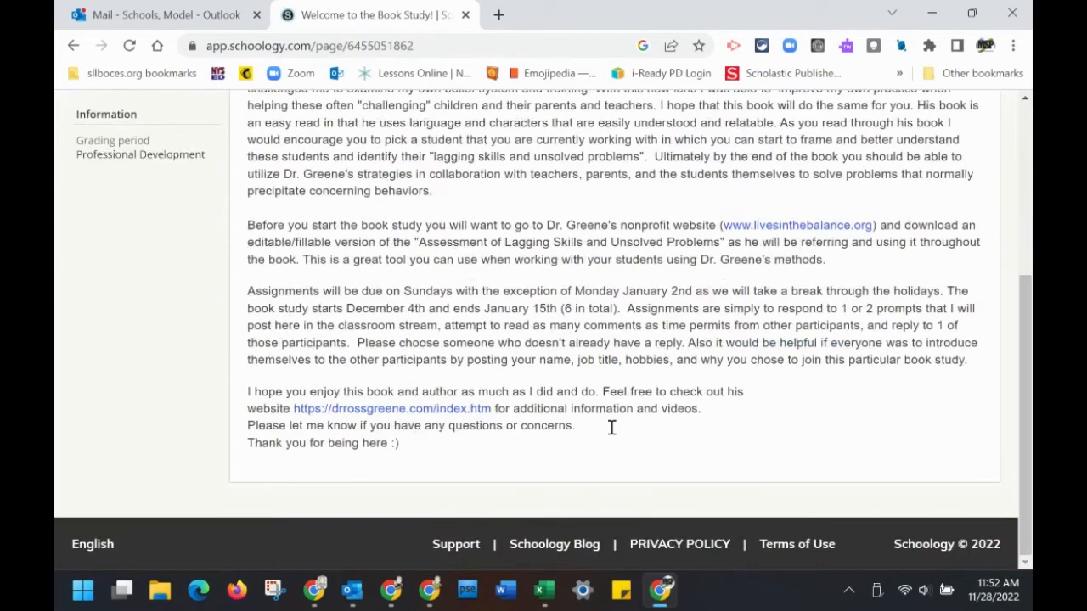
pyautogui.scroll(5, 612, 427)
pyautogui.click(384, 173)
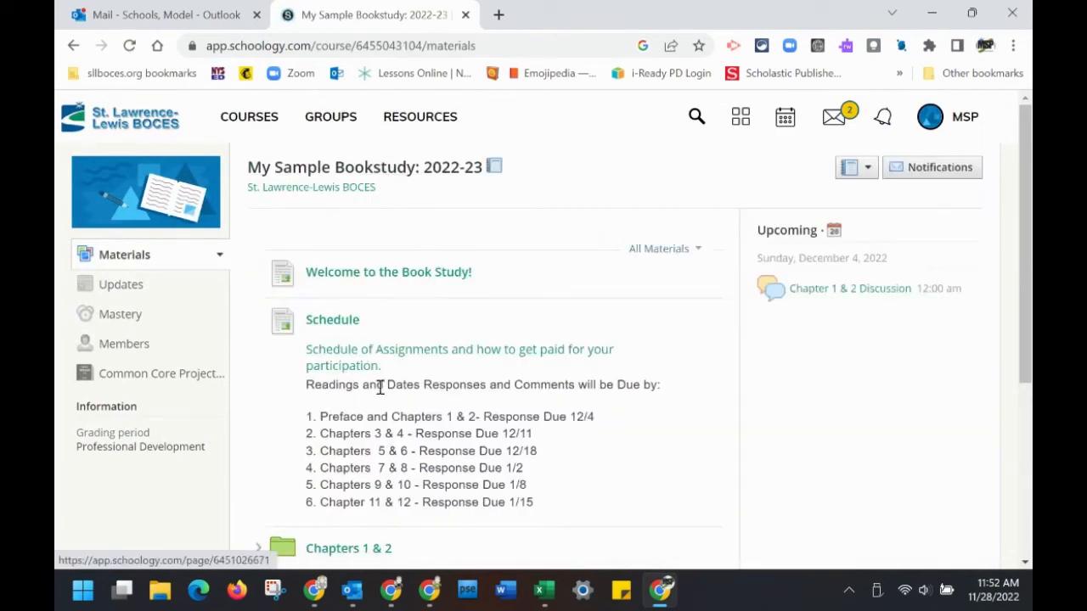
# Open the Chapter 1 & 2 Discussion in the Chapters 1 & 2 folder and go down to its comment area.
pyautogui.scroll(-3, 539, 403)
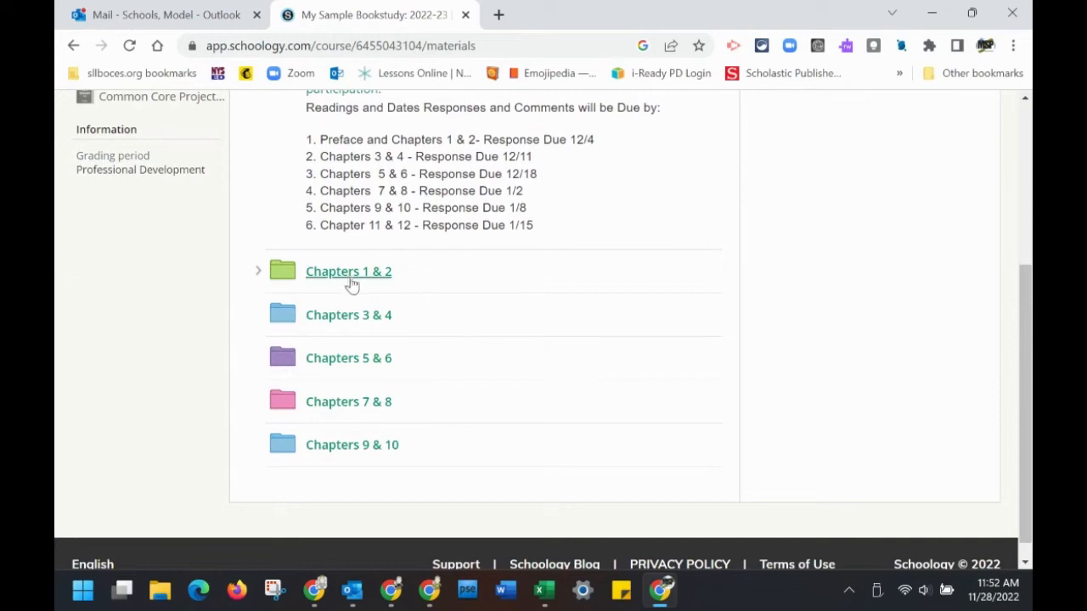
pyautogui.click(350, 281)
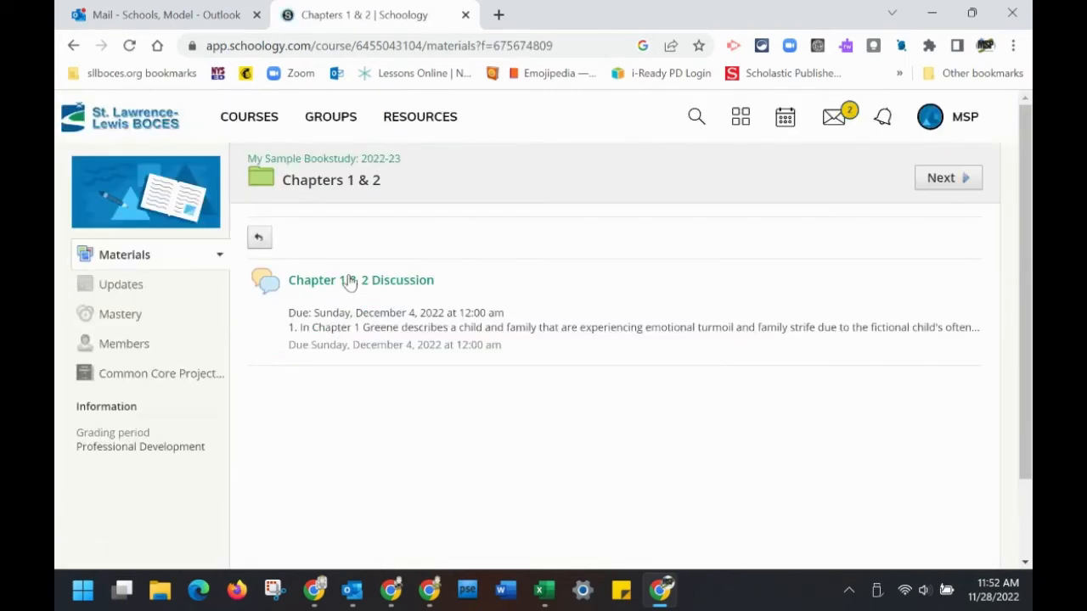
pyautogui.click(358, 292)
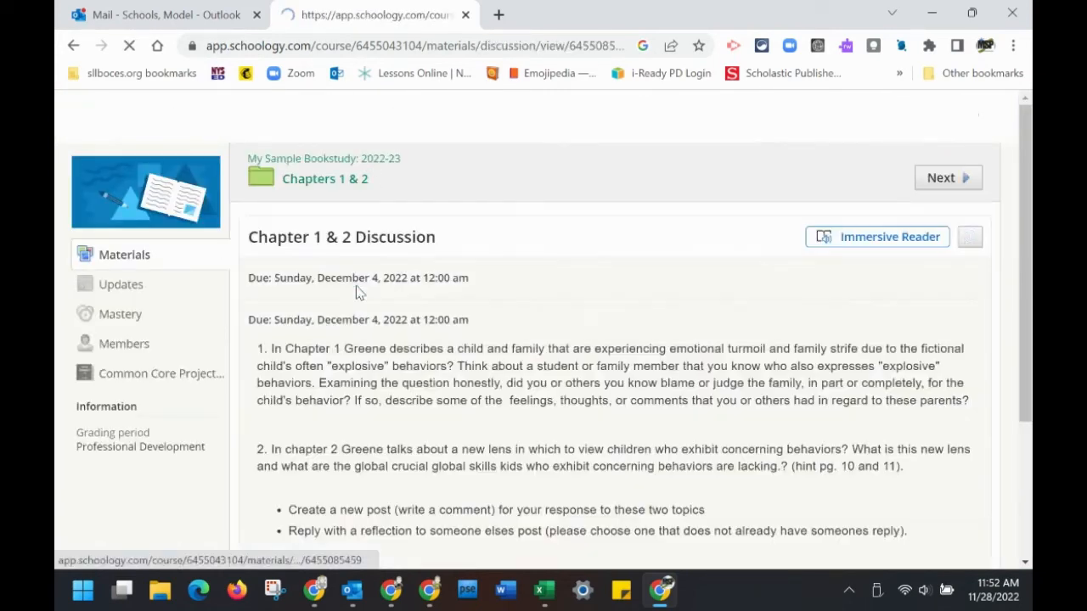
pyautogui.scroll(-4, 597, 387)
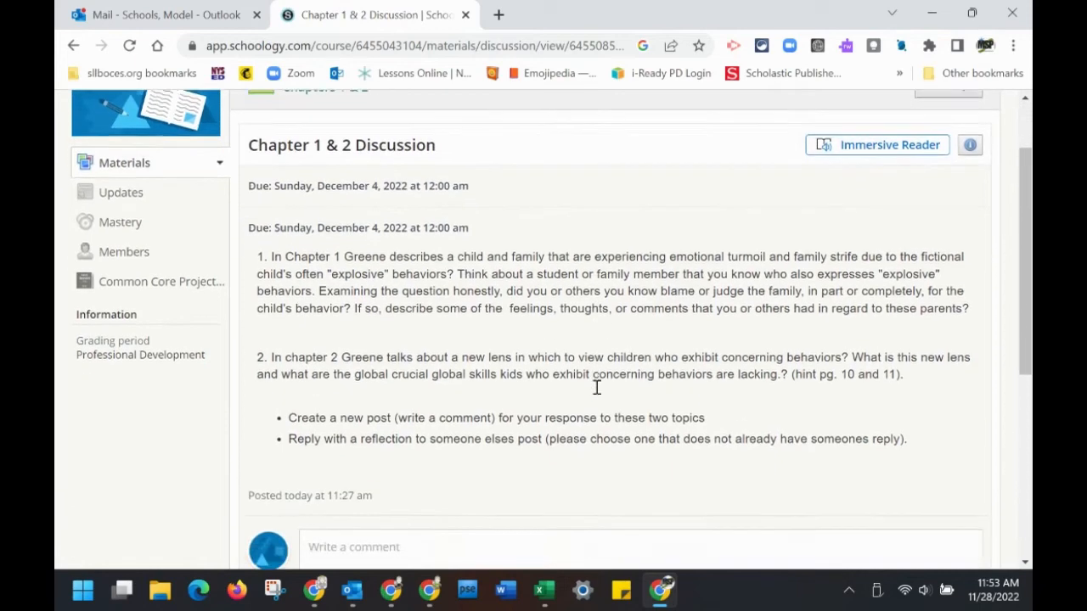
pyautogui.scroll(1, 597, 393)
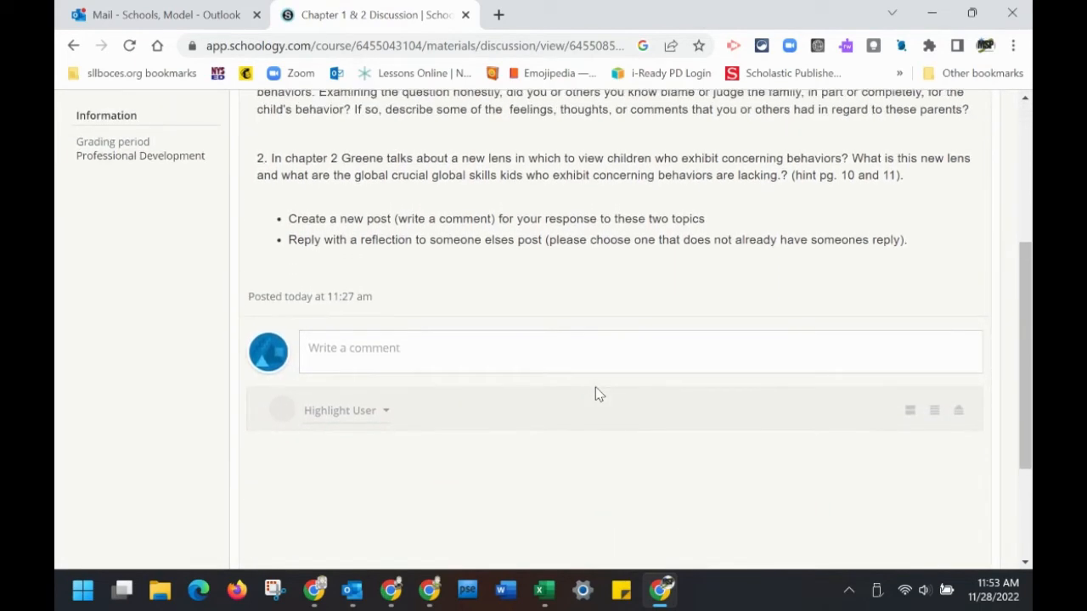
# Paste the prepared response starting "Explosive children have wonderful qualities and tremendous potential" as a comment and post it.
pyautogui.click(377, 355)
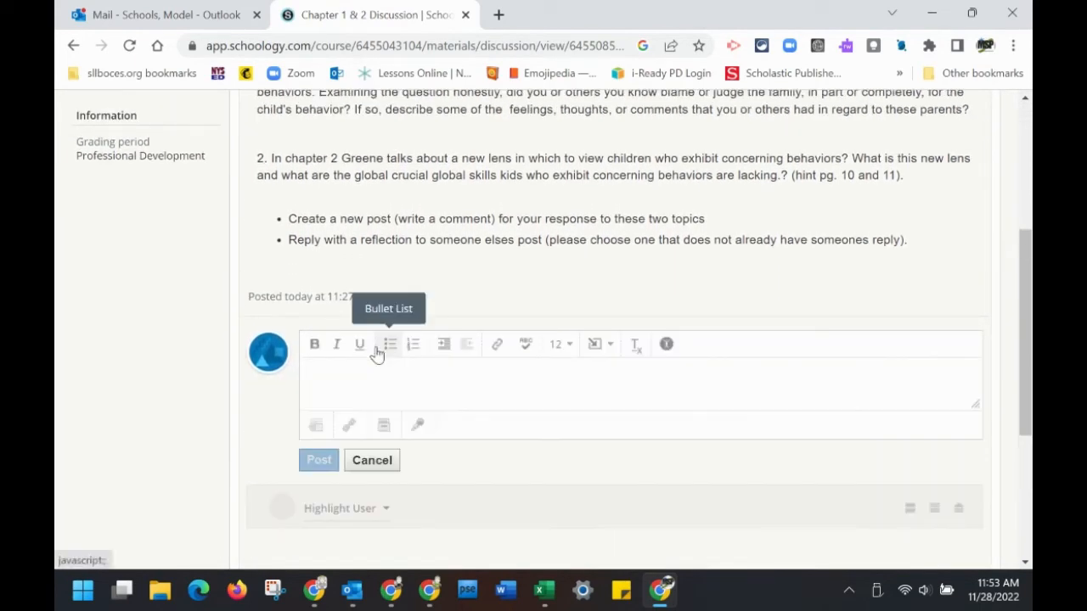
pyautogui.hotkey('ctrl', 'v')
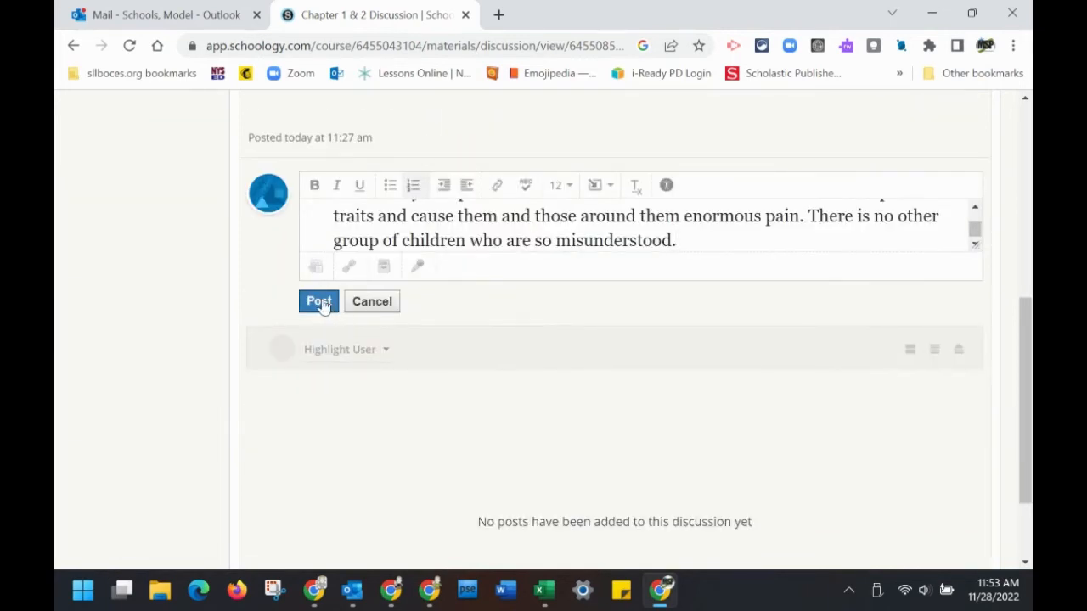
pyautogui.click(320, 302)
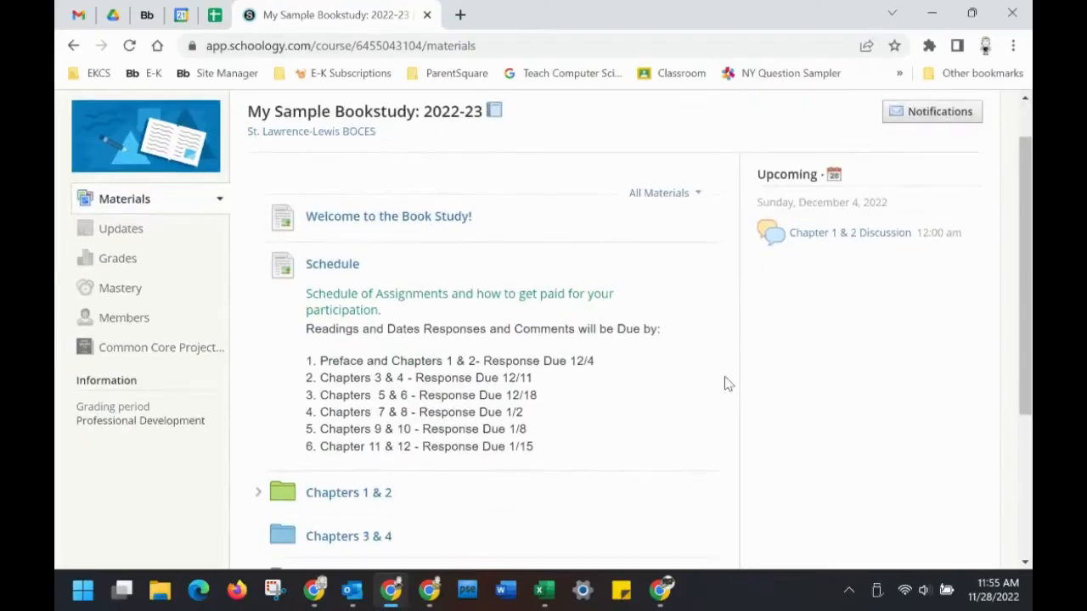
# In the second participant's browser window, open the Chapter 1 & 2 Discussion from the Chapters 1 & 2 folder.
pyautogui.scroll(-3, 724, 382)
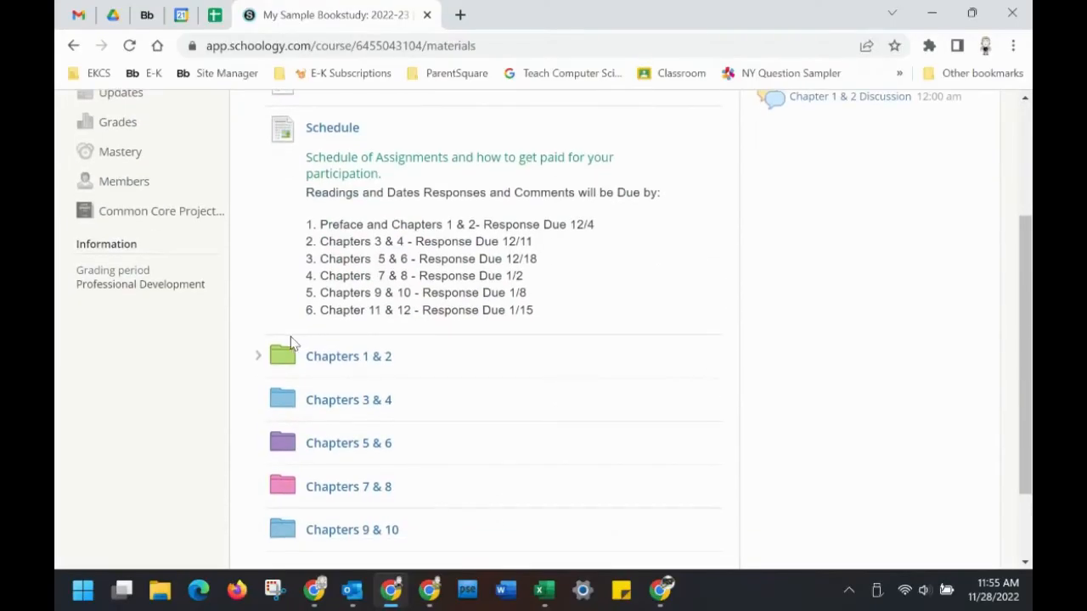
pyautogui.click(323, 358)
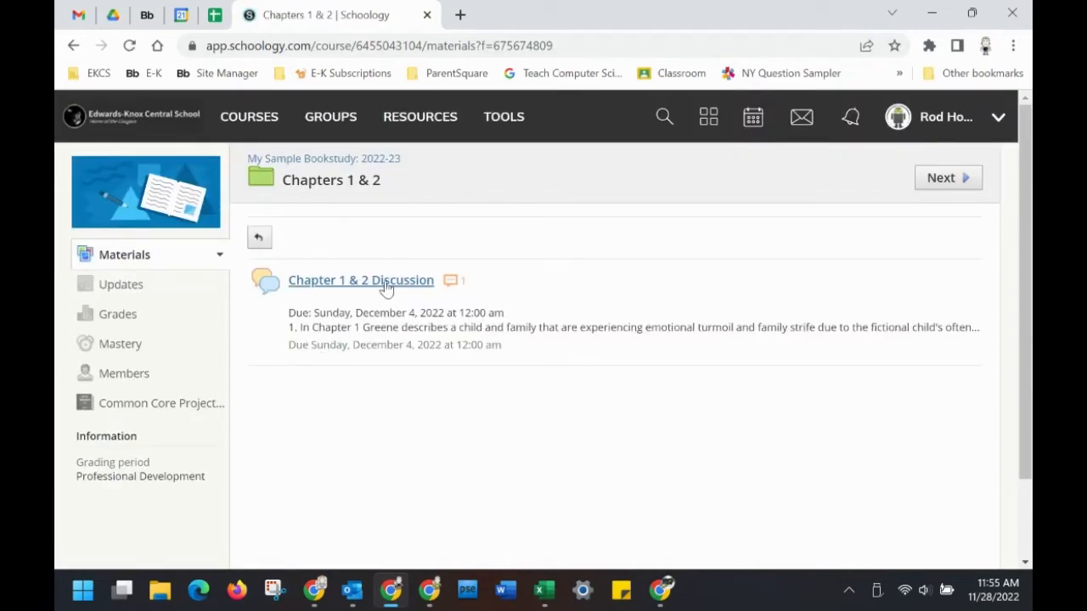
pyautogui.click(384, 287)
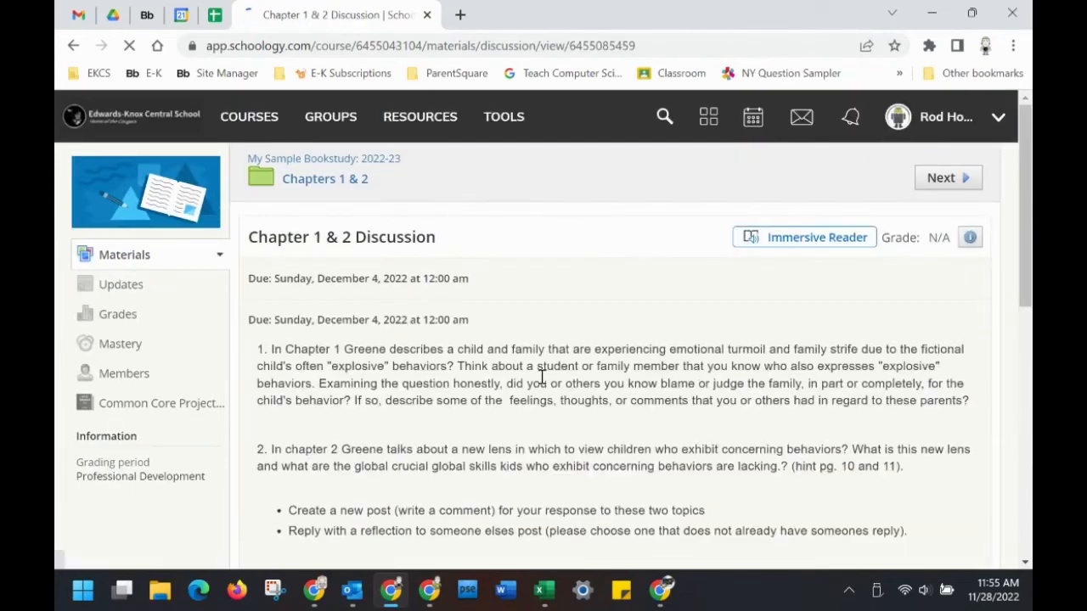
pyautogui.scroll(-5, 540, 376)
# Post a comment starting "Explosive children often require a different approach to discipline and limit setting than other children.".
pyautogui.click(377, 214)
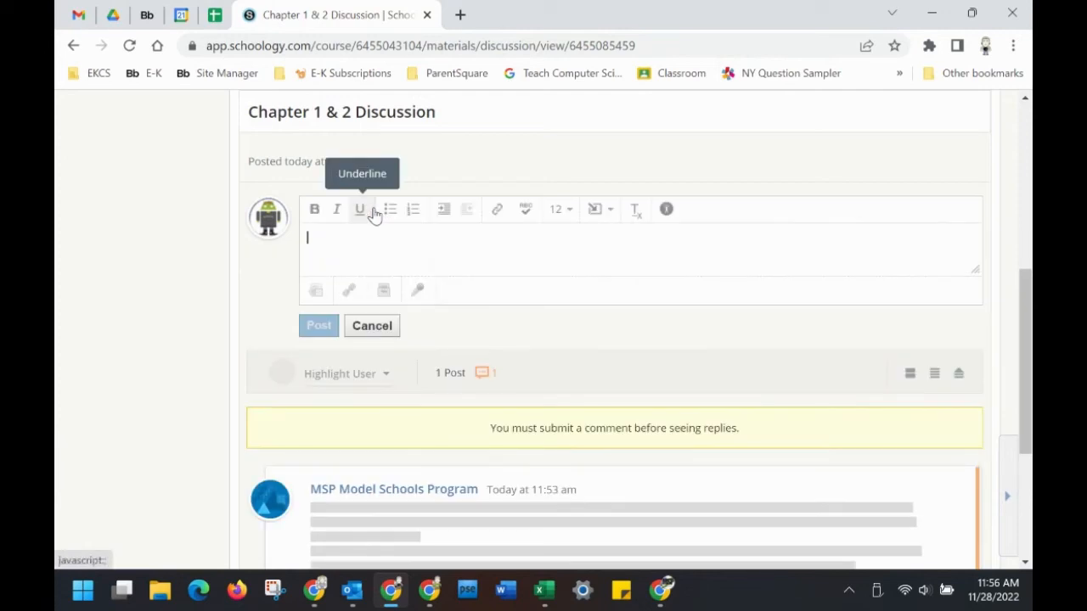
pyautogui.write("Explosive children often require a different approach to discipline and limit setting than other children. Dealing more effectively with explosive children requires, first and foremost, an understanding of why these children behave the way they do. Once this understanding is achieved, strategies for helping things improve often become self — evident. In some instances, achieving a more accurate understanding of a child's difficulties can, by itself, lead to improvements in adult — child interactions, even before any formal strategies are tried.")
pyautogui.click(321, 276)
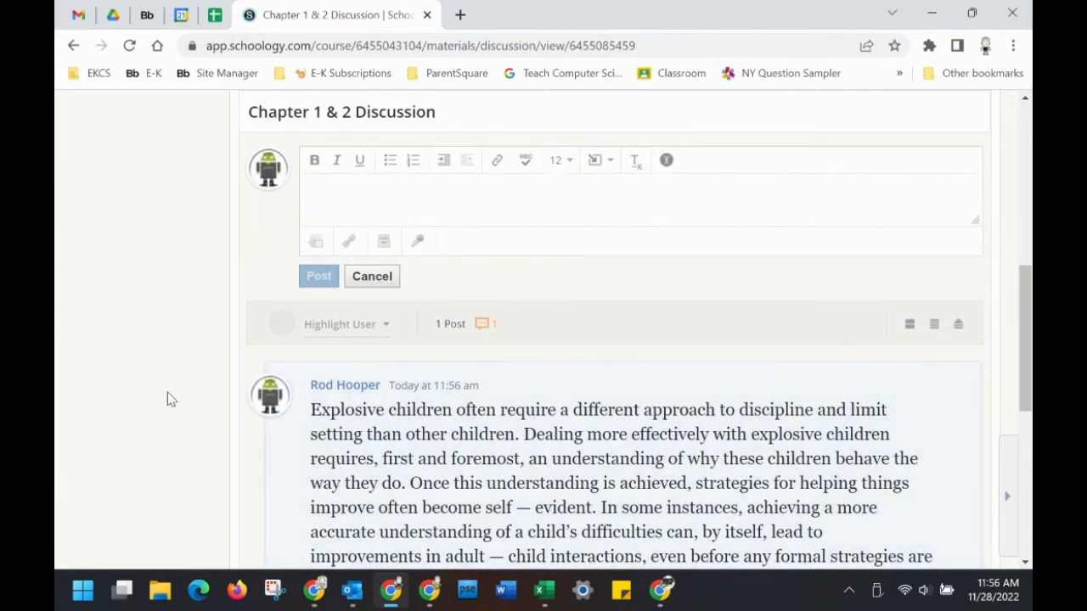
# Reload the discussion by reopening it from the Chapters 1 & 2 folder and look at the other participant's post.
pyautogui.scroll(-5, 167, 393)
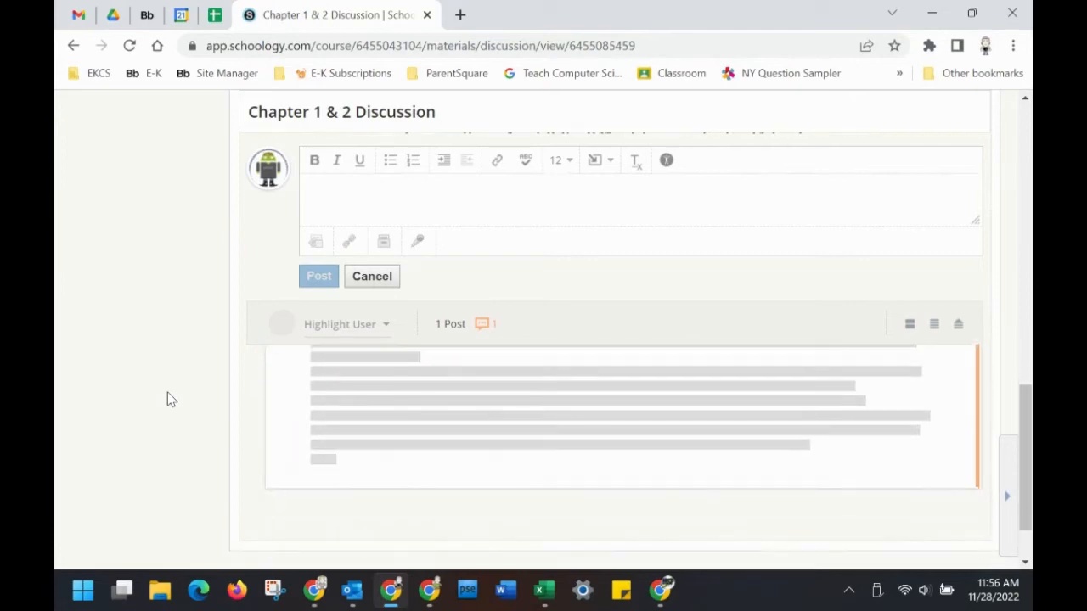
pyautogui.scroll(15, 167, 396)
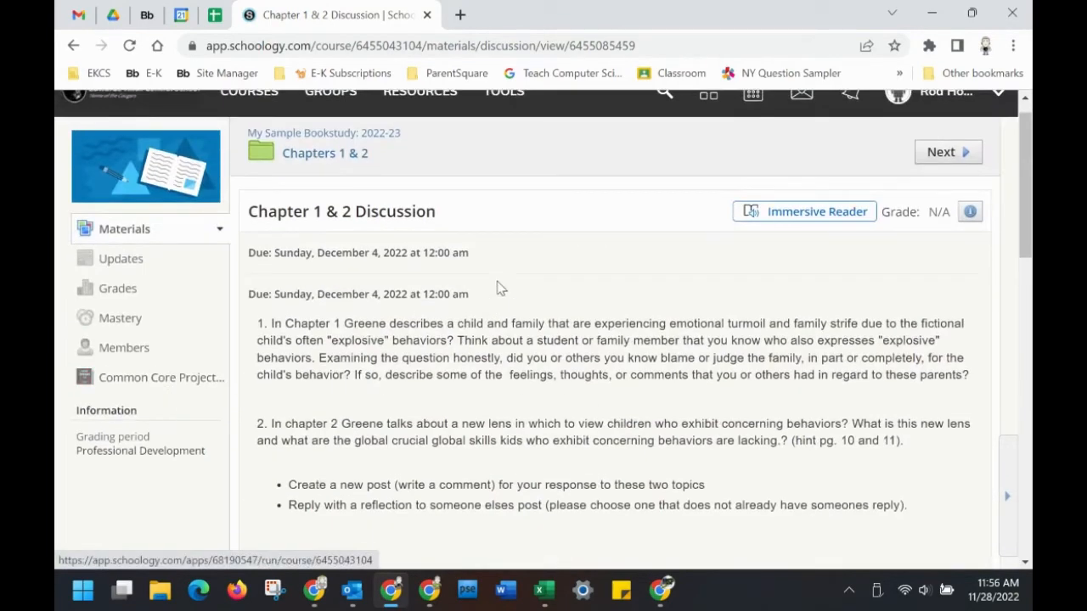
pyautogui.click(325, 154)
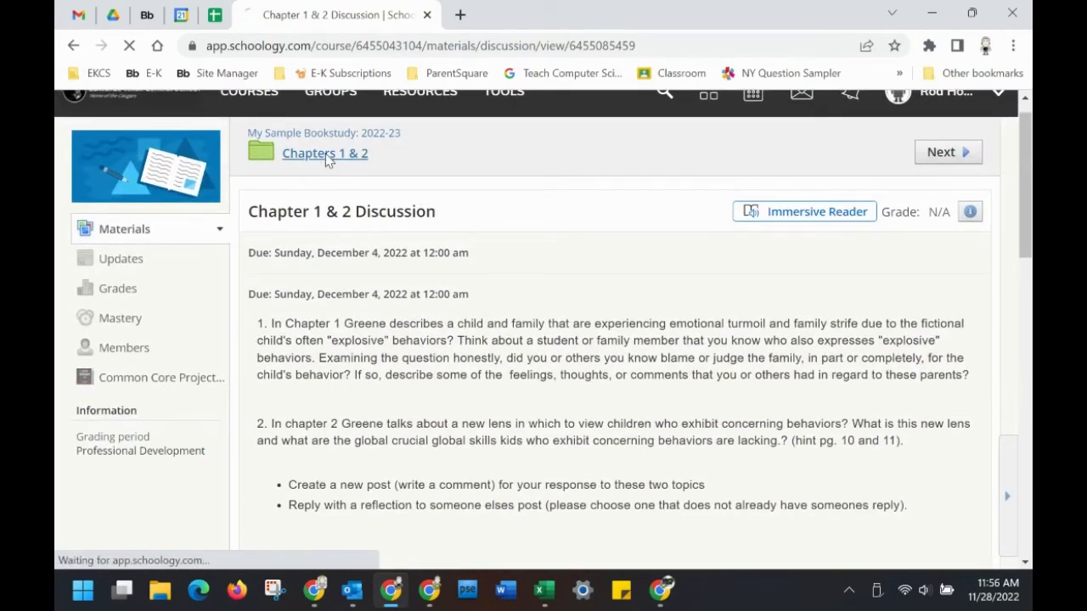
pyautogui.click(348, 285)
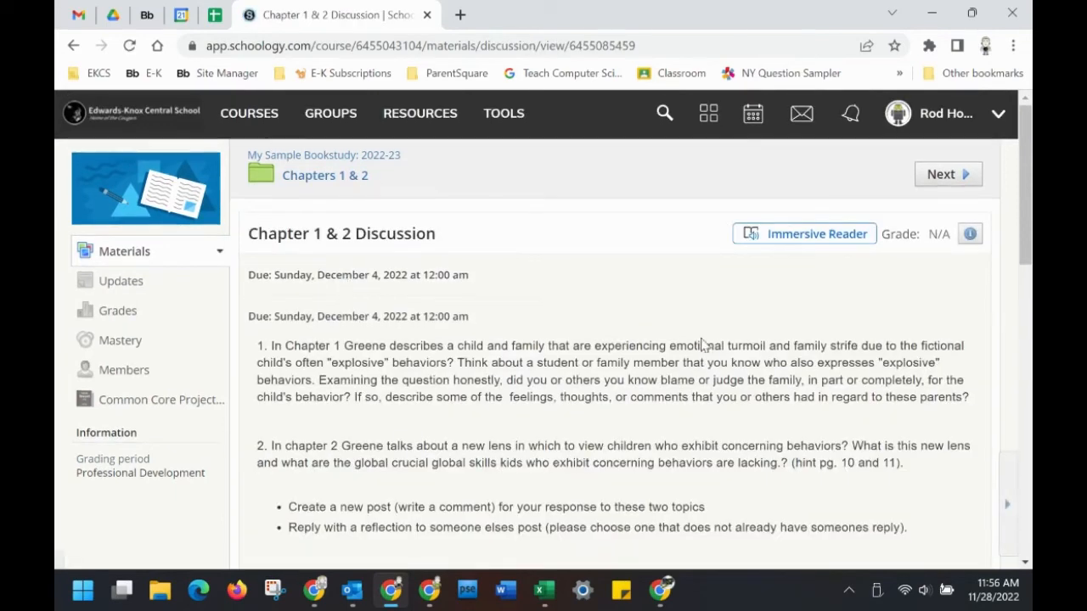
pyautogui.scroll(-3, 702, 345)
pyautogui.scroll(-3, 701, 345)
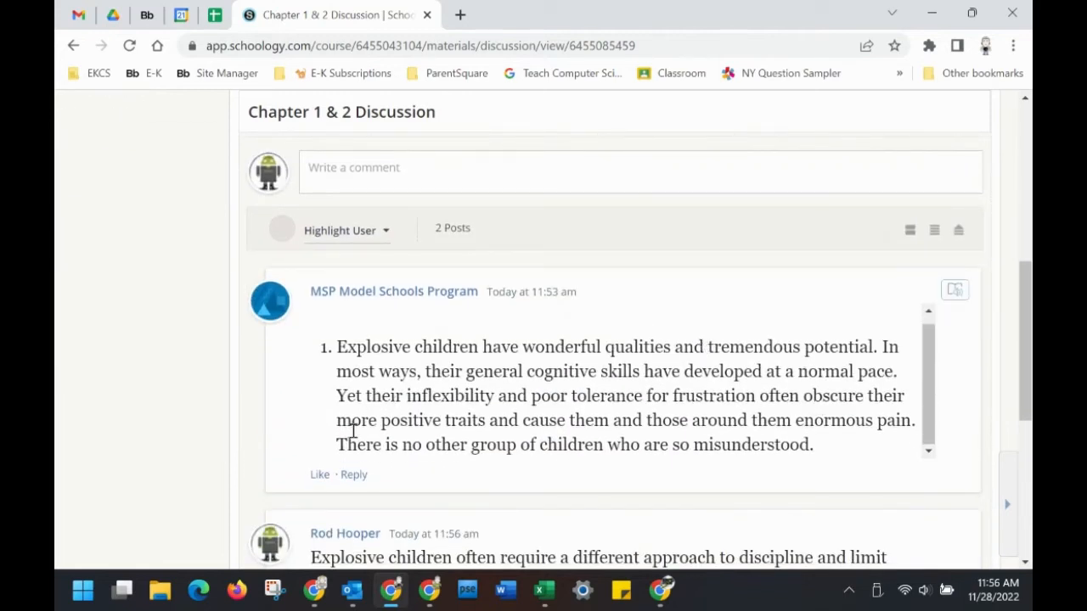
# Reply "If you say so." to the MSP Model Schools Program post and review the reply in the thread.
pyautogui.click(354, 475)
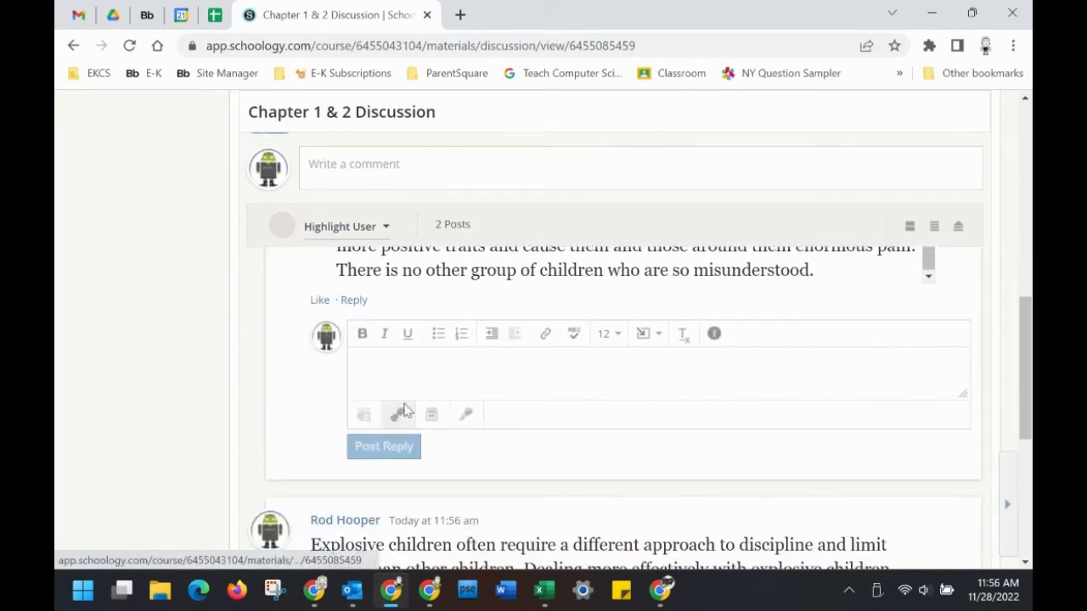
pyautogui.click(393, 371)
pyautogui.write('If you say so.')
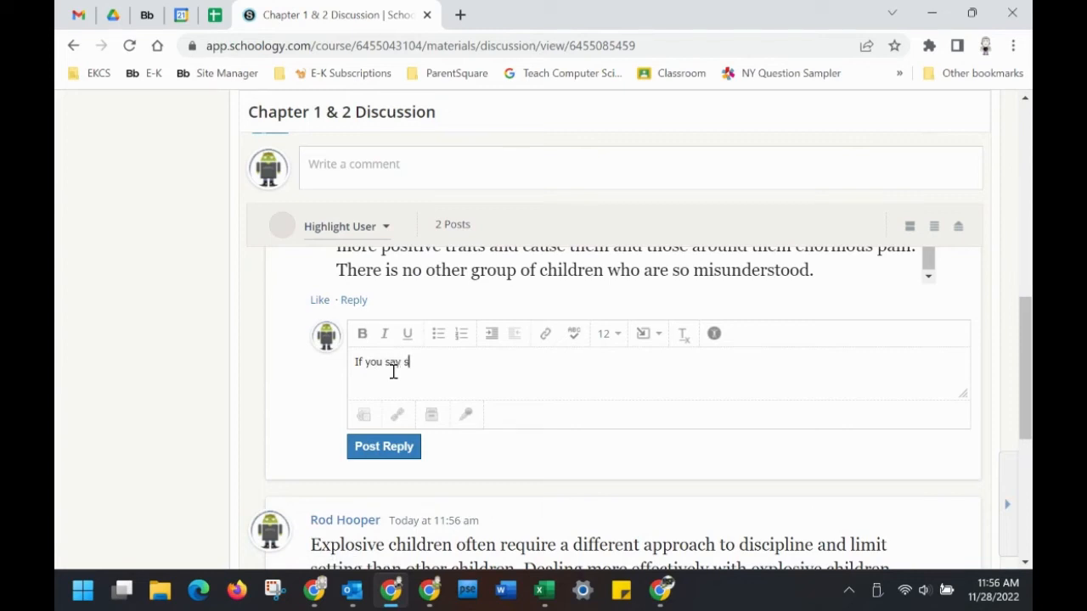
pyautogui.click(365, 446)
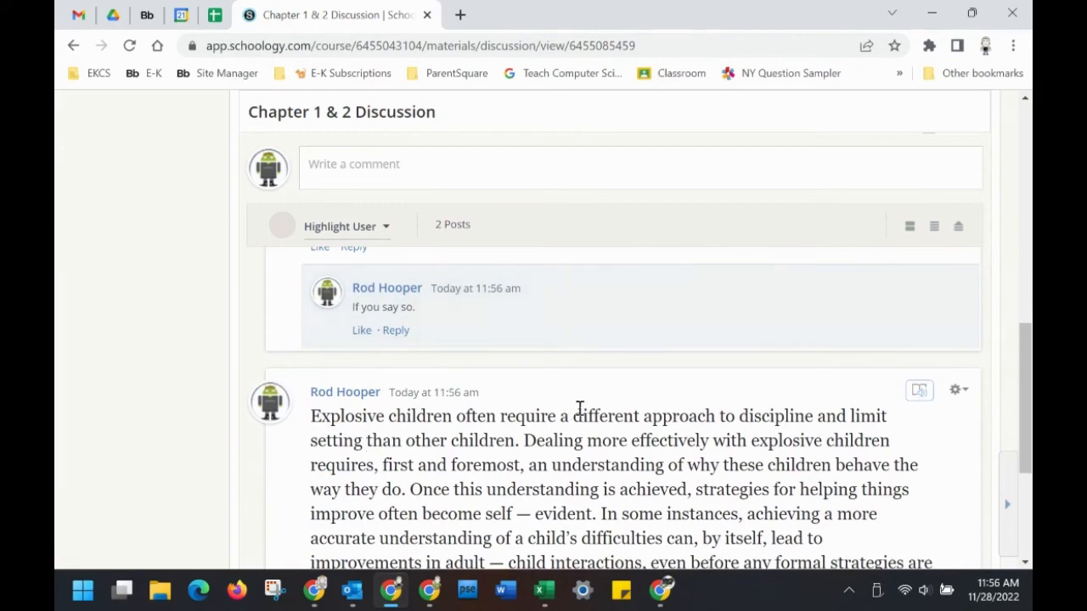
pyautogui.scroll(3, 580, 409)
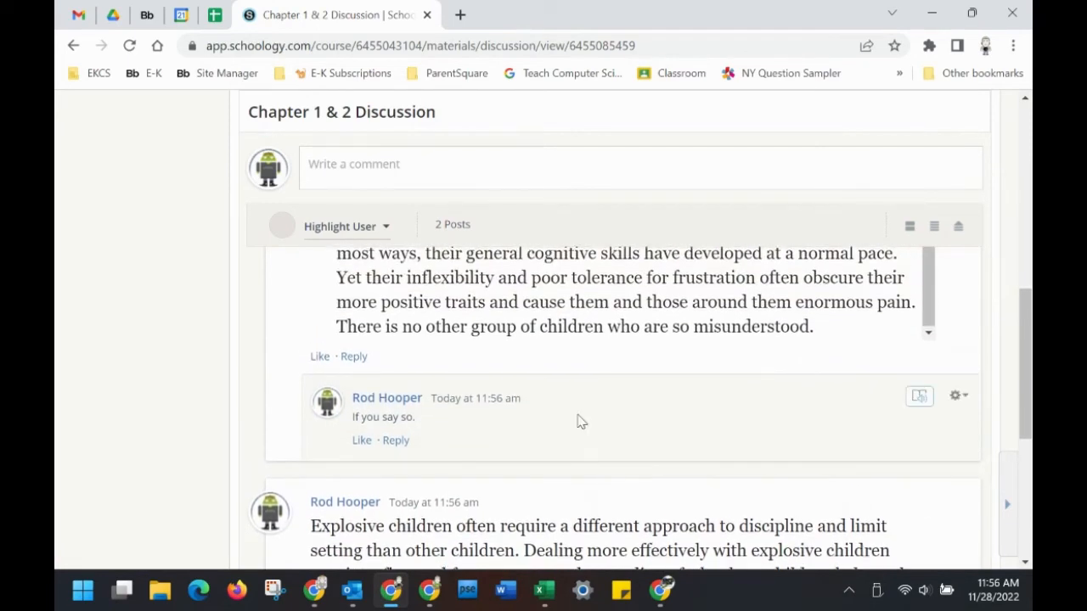
pyautogui.scroll(-1, 578, 419)
pyautogui.scroll(2, 577, 419)
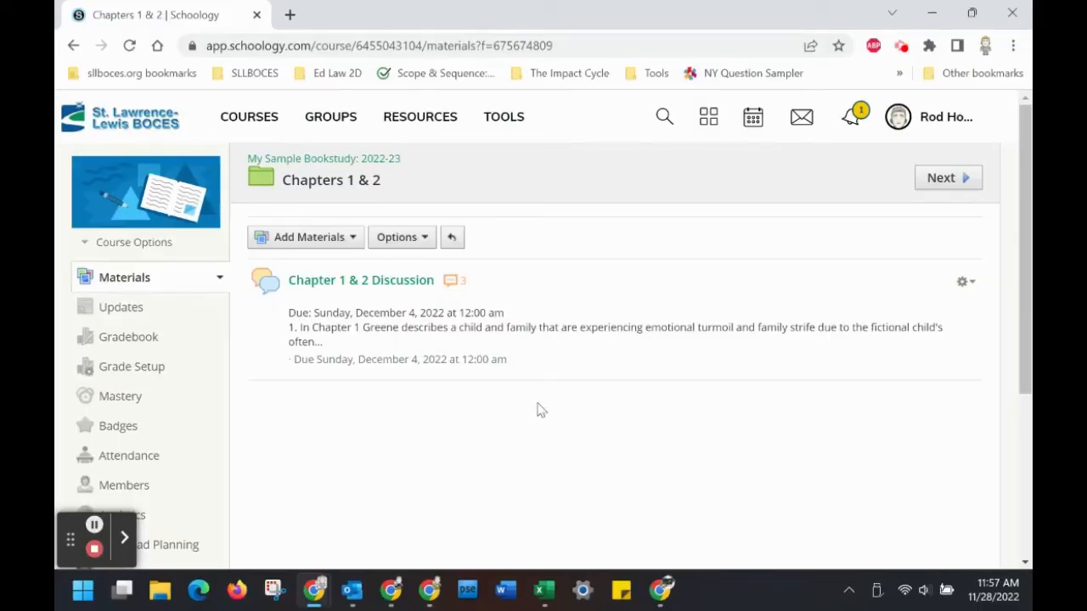
# Open the Chapter 1 & 2 Discussion as instructor and highlight the posts of the second participant, who has two posts.
pyautogui.click(413, 287)
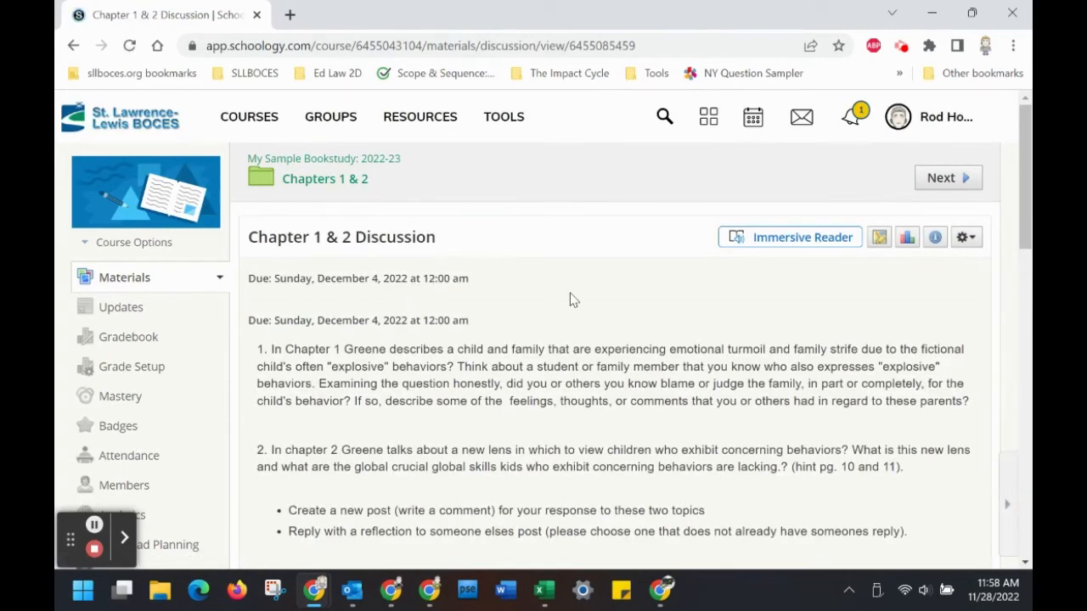
pyautogui.scroll(-10, 570, 297)
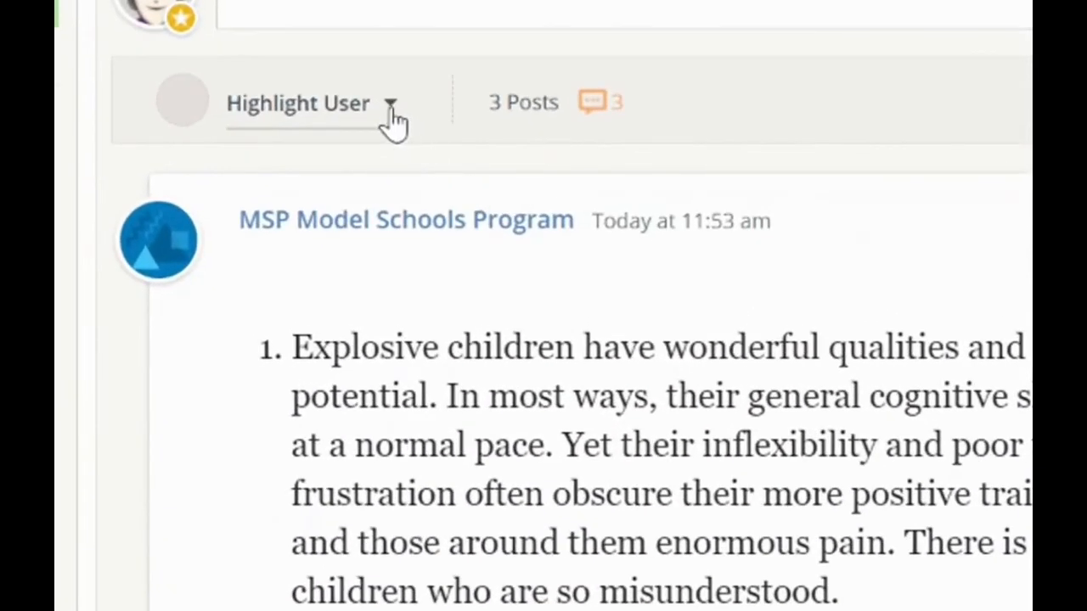
pyautogui.click(387, 231)
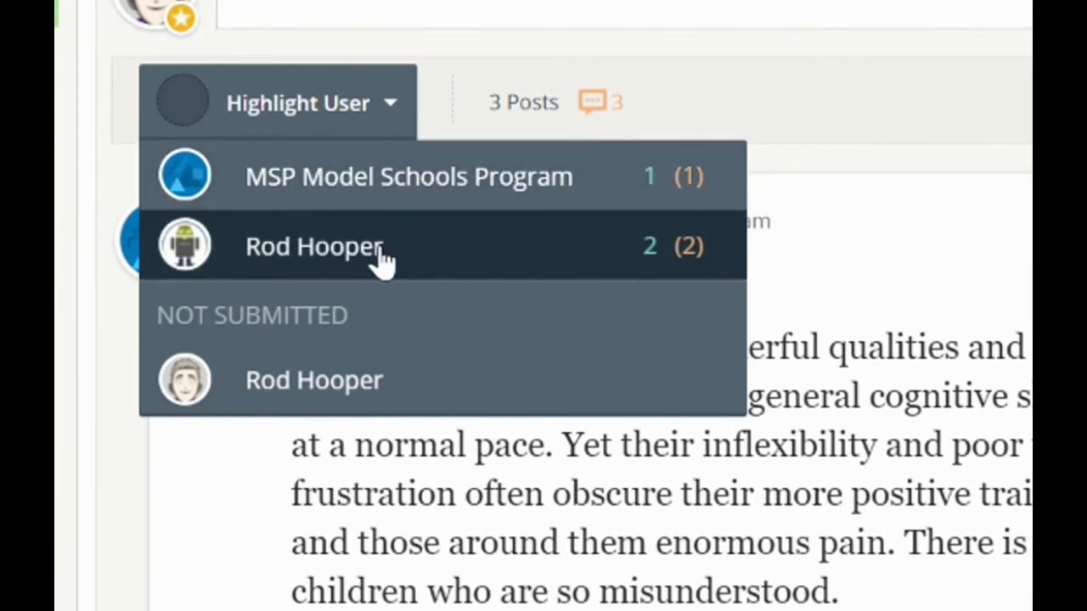
pyautogui.click(382, 259)
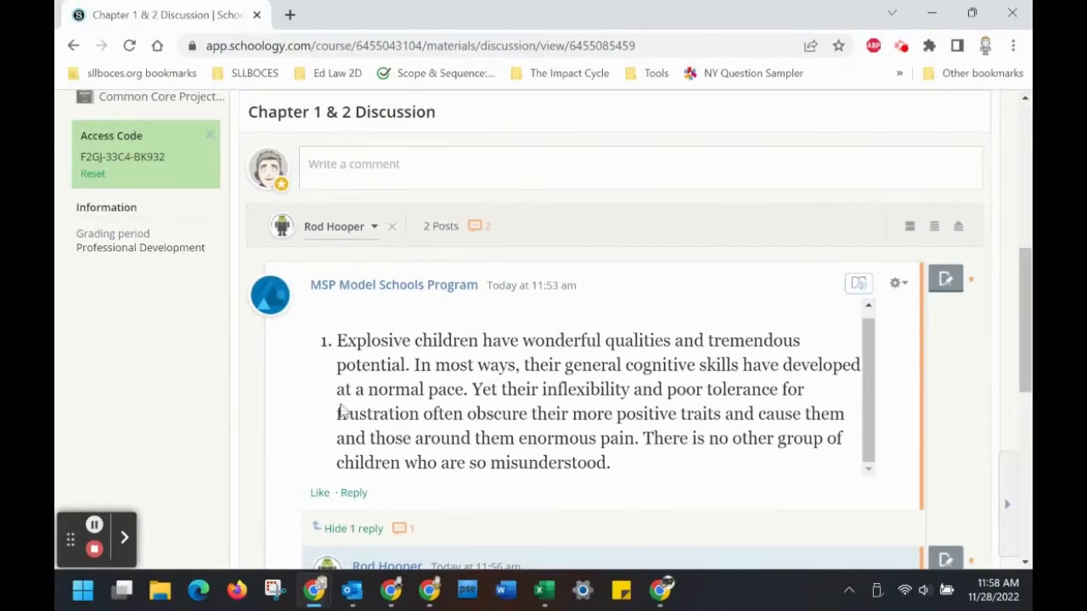
# Review the highlighted participant's reply and comment, and check the options available for the MSP Model Schools Program post.
pyautogui.scroll(-3, 272, 445)
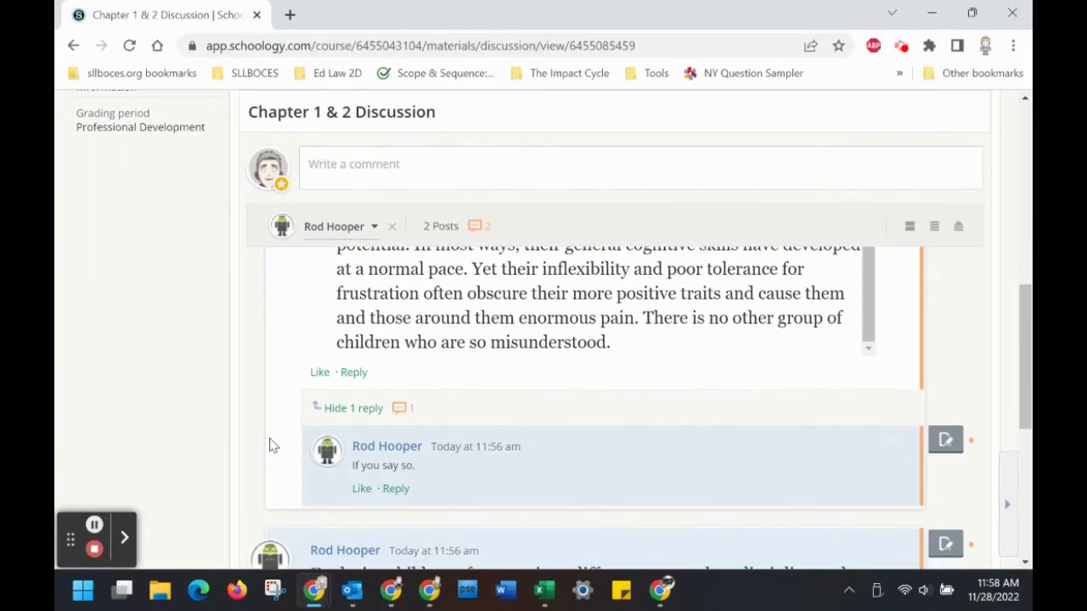
pyautogui.scroll(-1, 272, 445)
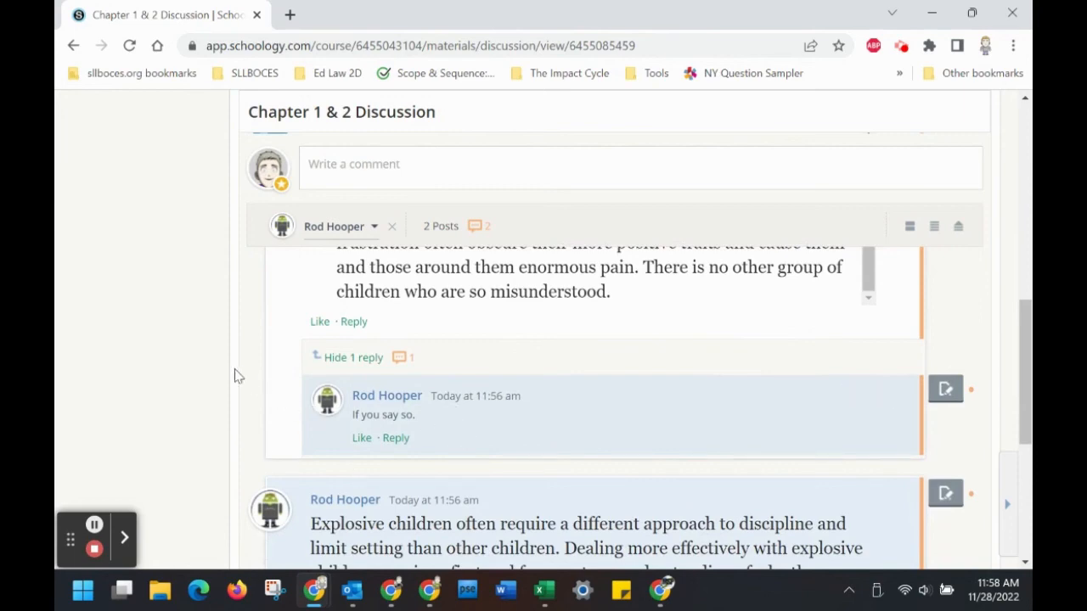
pyautogui.scroll(-2, 242, 375)
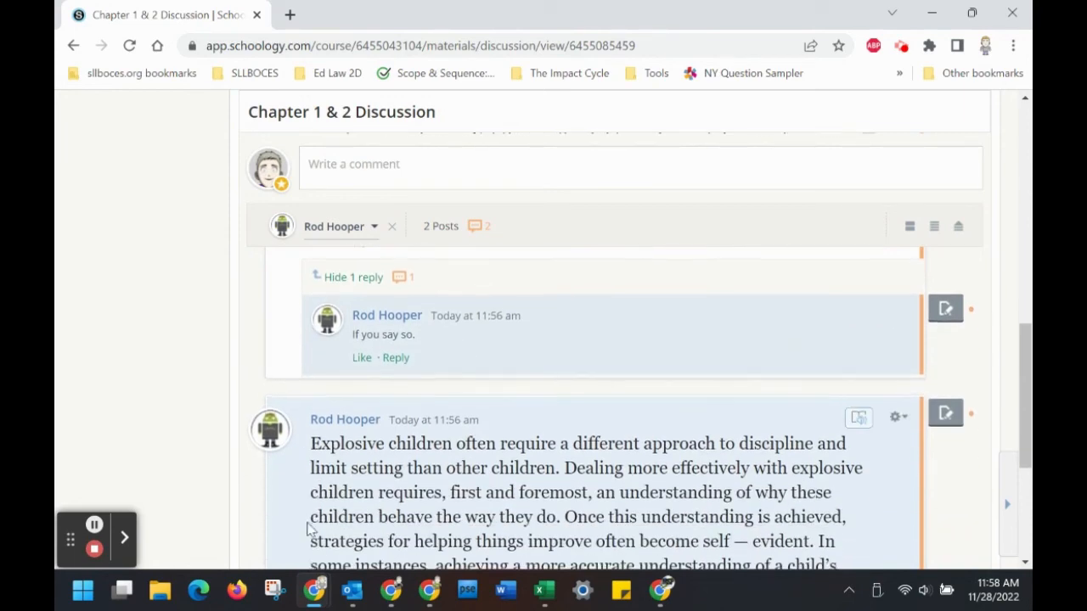
pyautogui.scroll(-4, 309, 528)
pyautogui.scroll(10, 309, 529)
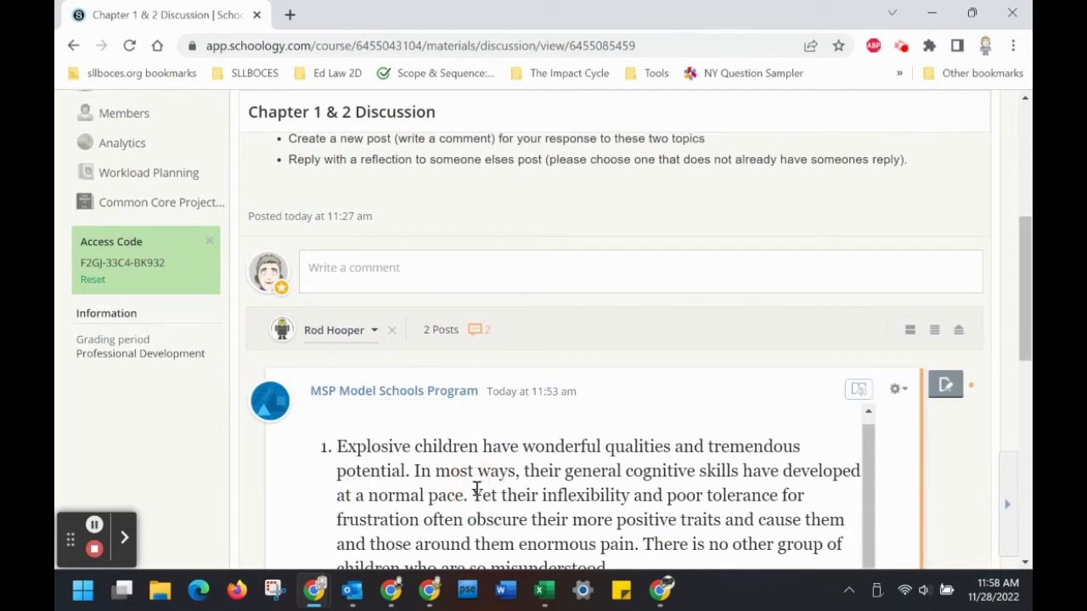
pyautogui.scroll(-1, 477, 491)
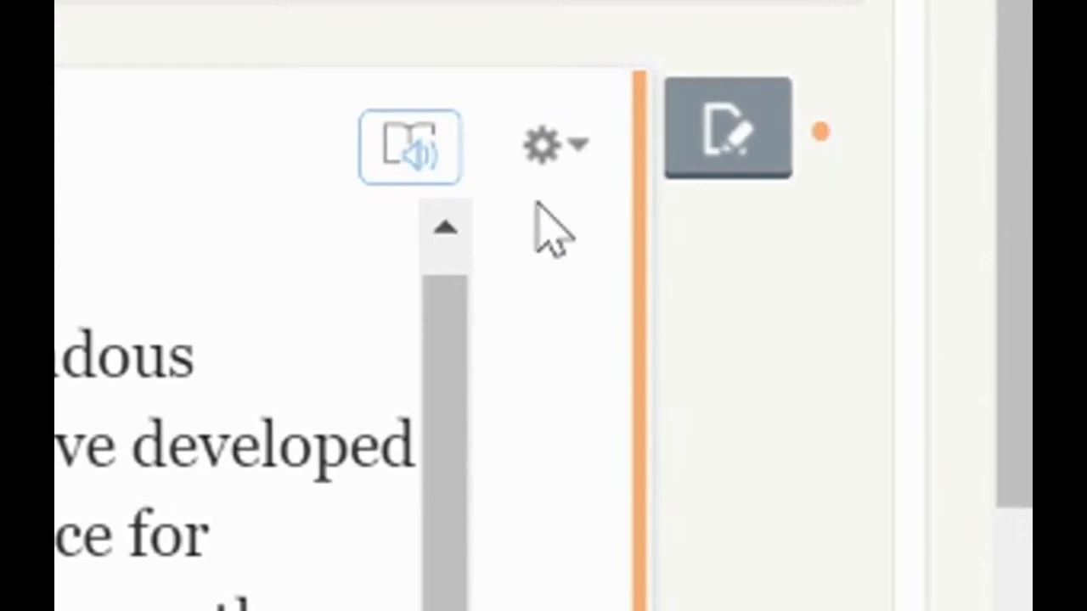
pyautogui.click(544, 146)
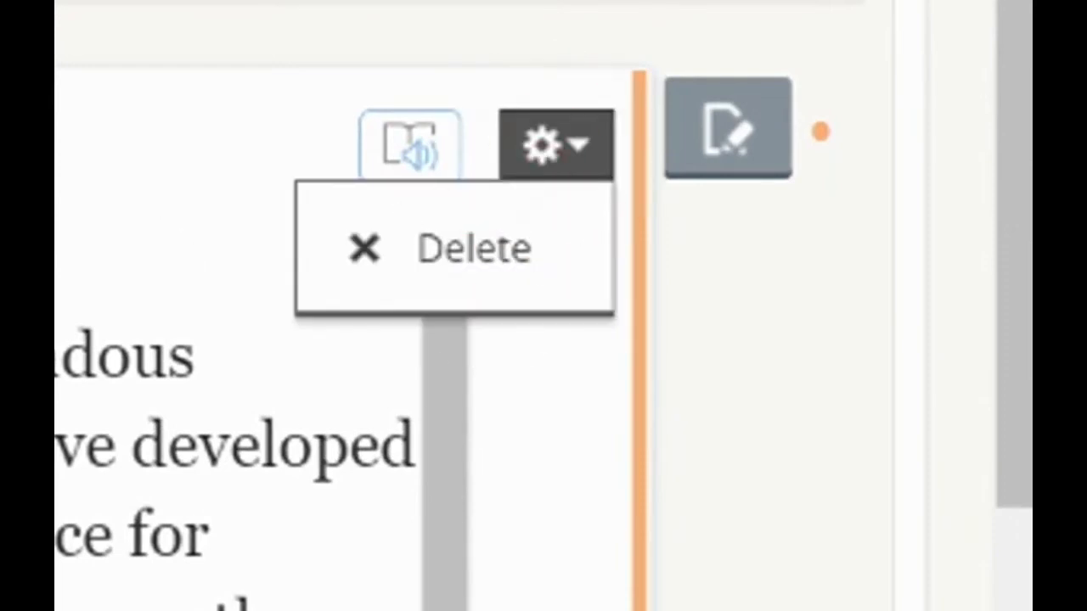
pyautogui.click(172, 365)
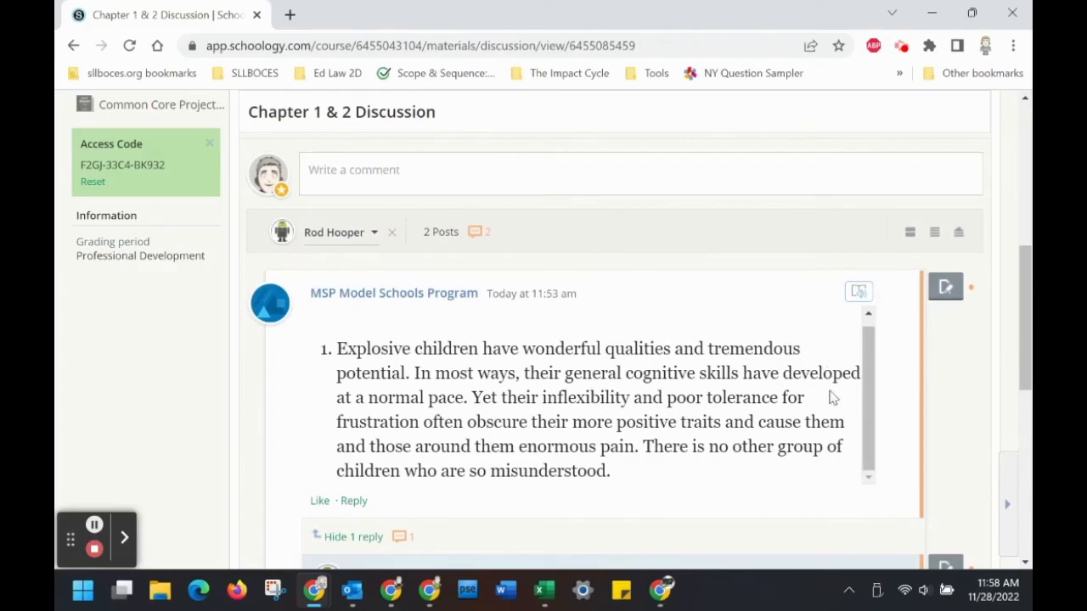
# Open the grading form for the MSP Model Schools Program post and enter an overall discussion grade of 1.
pyautogui.scroll(-3, 832, 398)
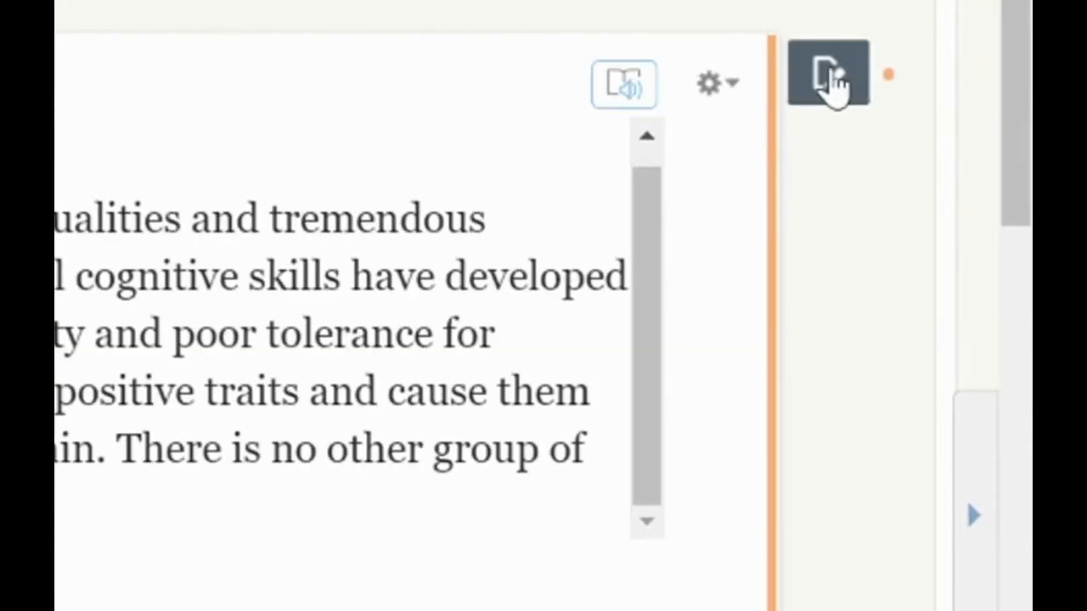
pyautogui.click(827, 85)
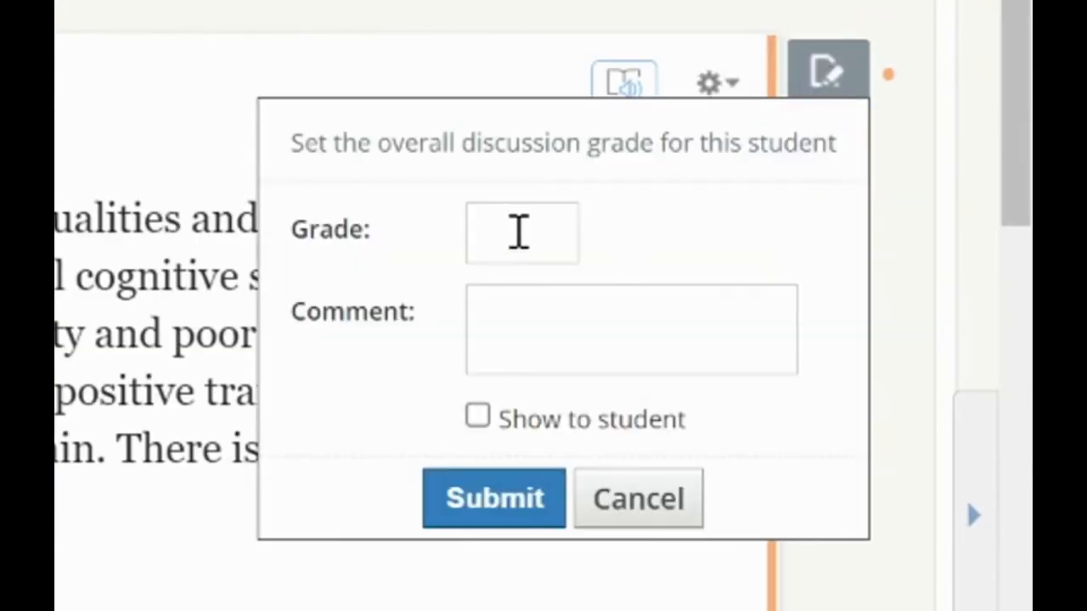
pyautogui.click(519, 231)
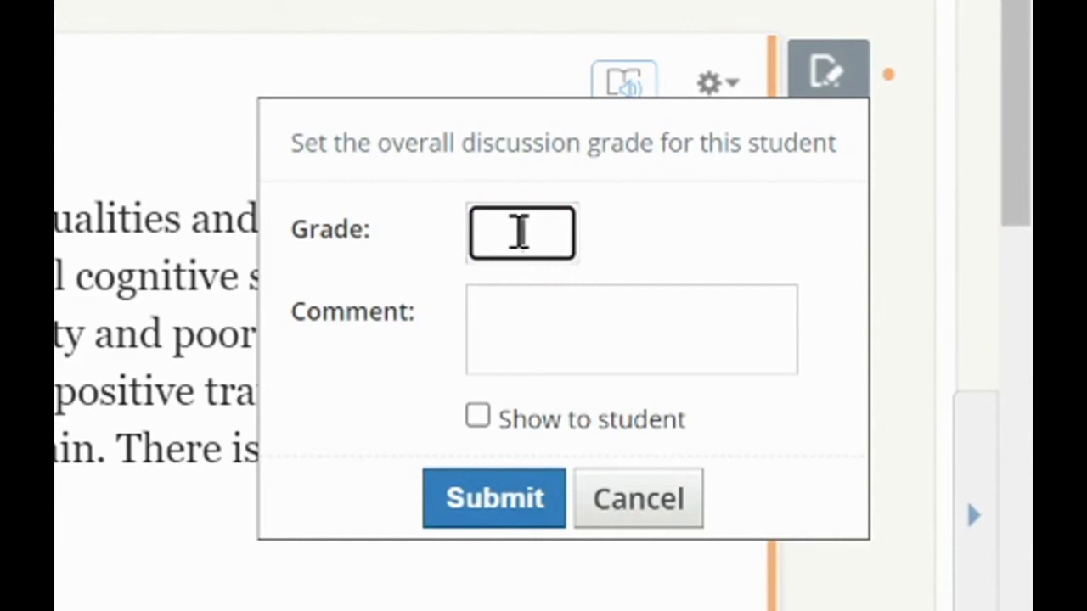
pyautogui.write('1')
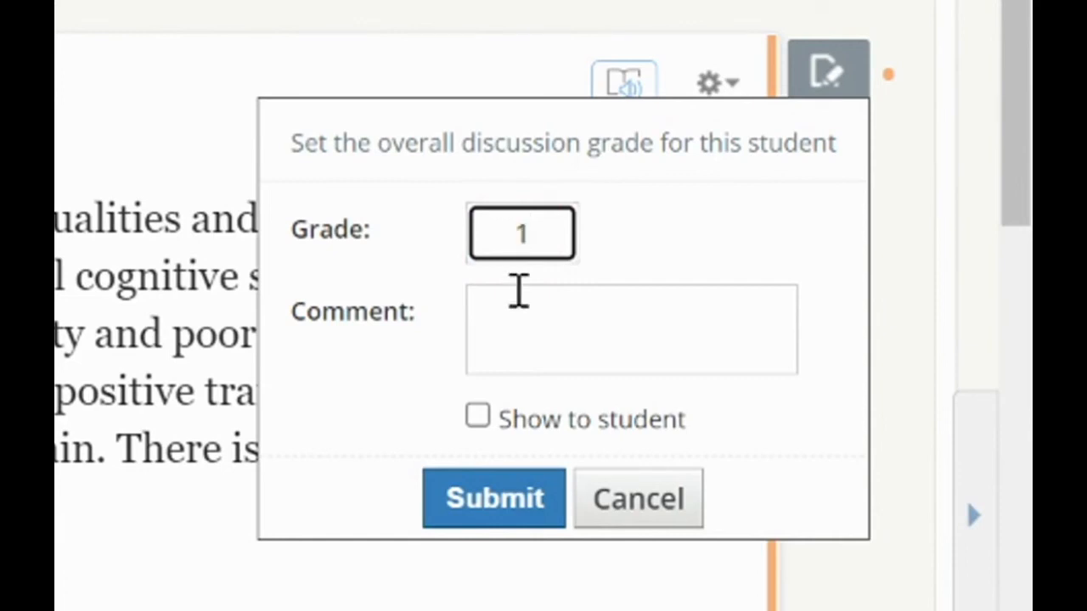
# Add the grade comment "Did not complete all 3 parts", make it visible to the student and submit the grade.
pyautogui.click(530, 333)
pyautogui.write('De')
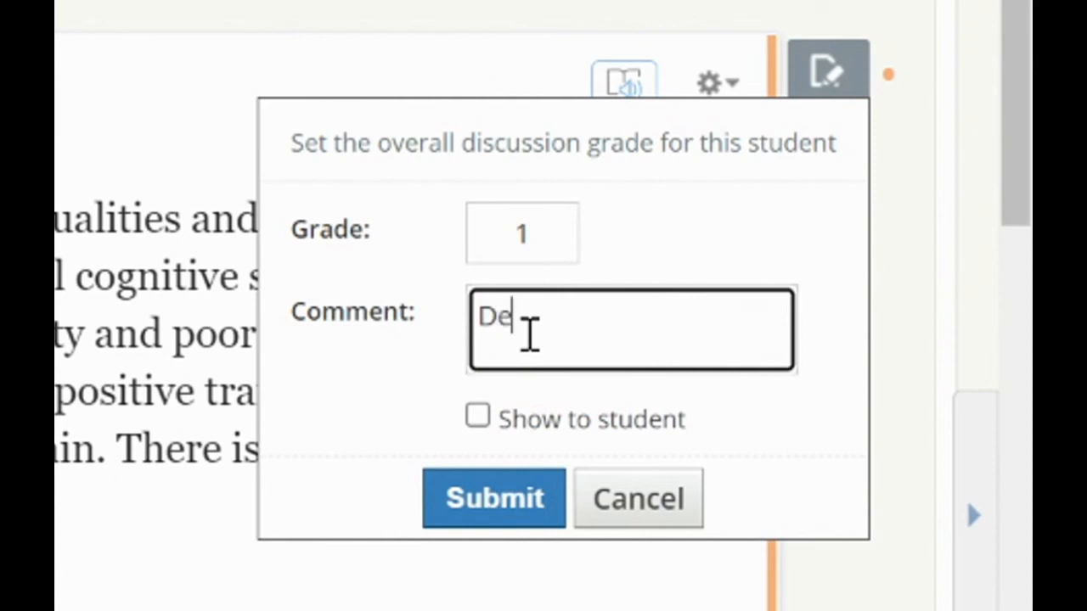
pyautogui.press('BackSpace')
pyautogui.write('id not ')
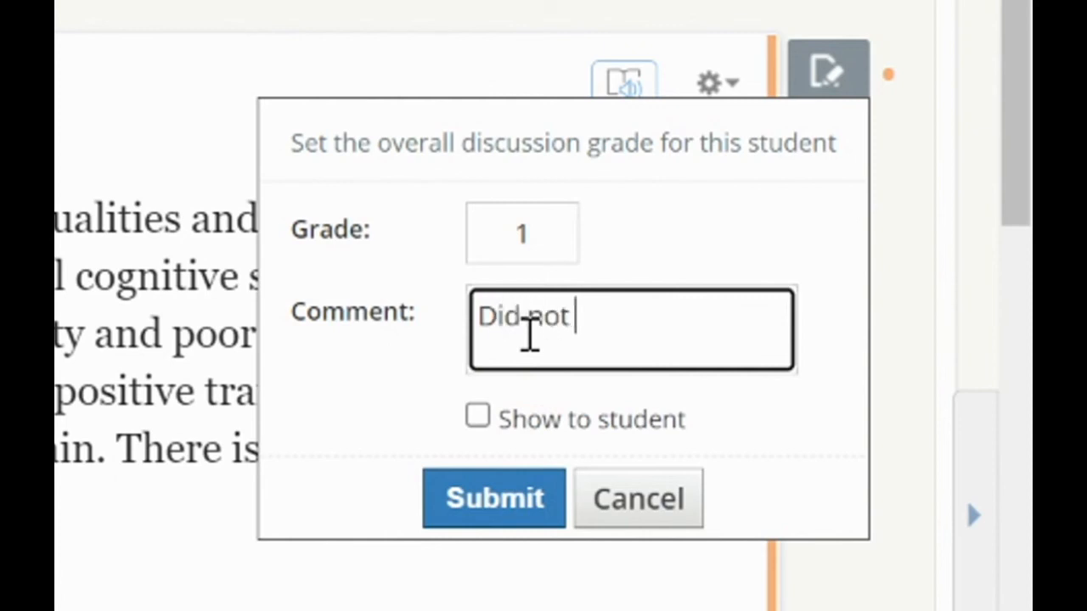
pyautogui.write('complete')
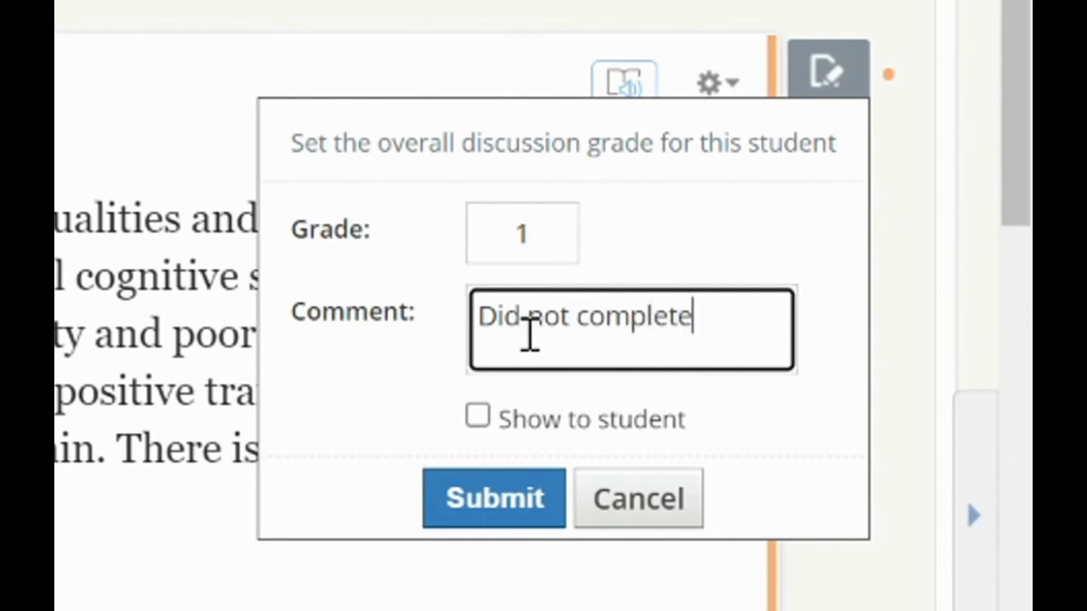
pyautogui.write(' all 3')
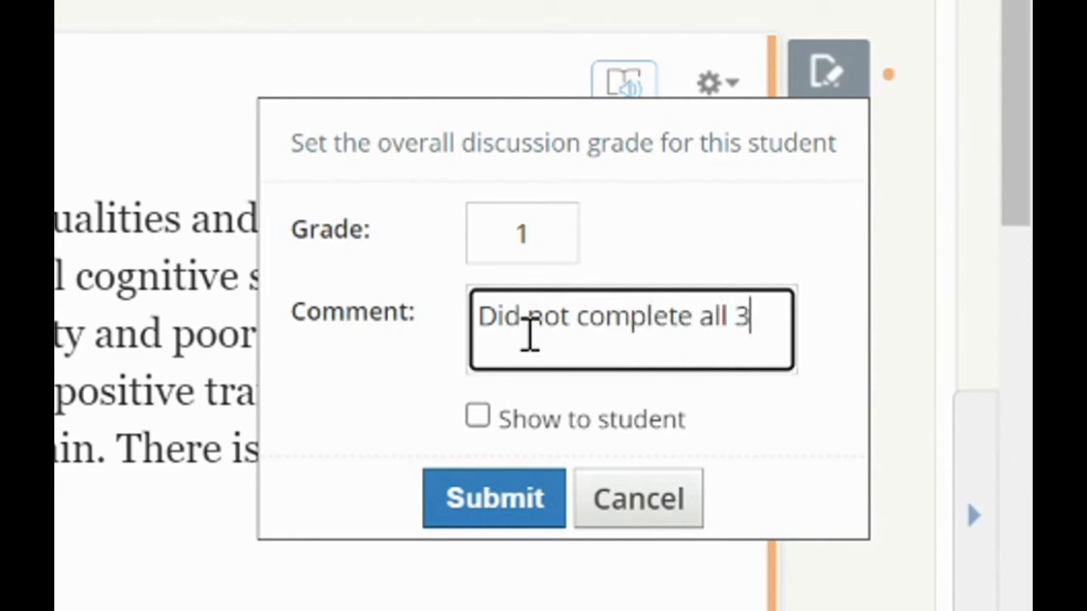
pyautogui.write(' parts')
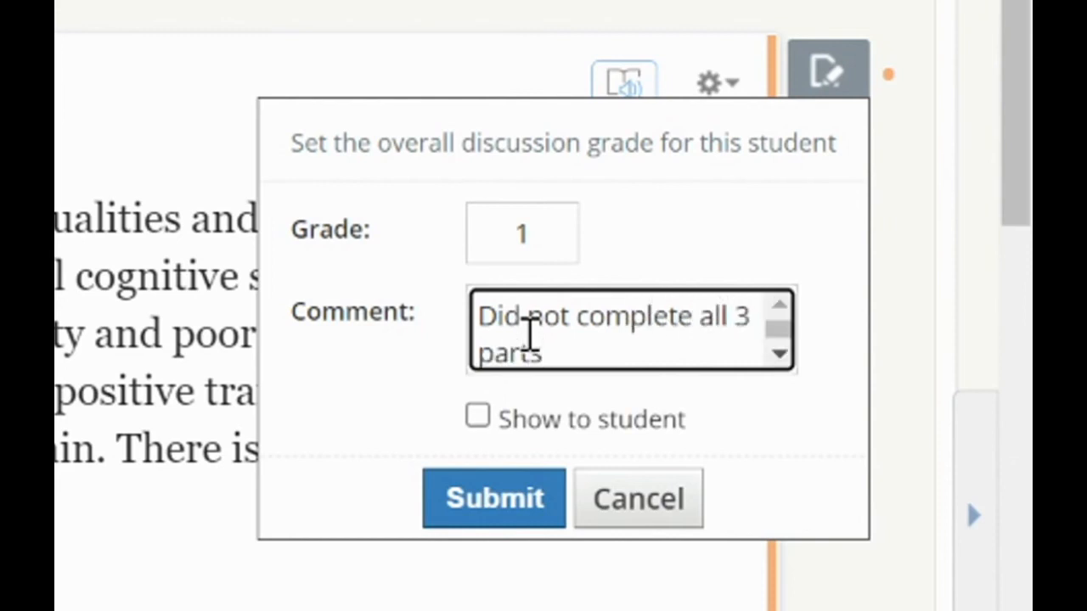
pyautogui.click(481, 420)
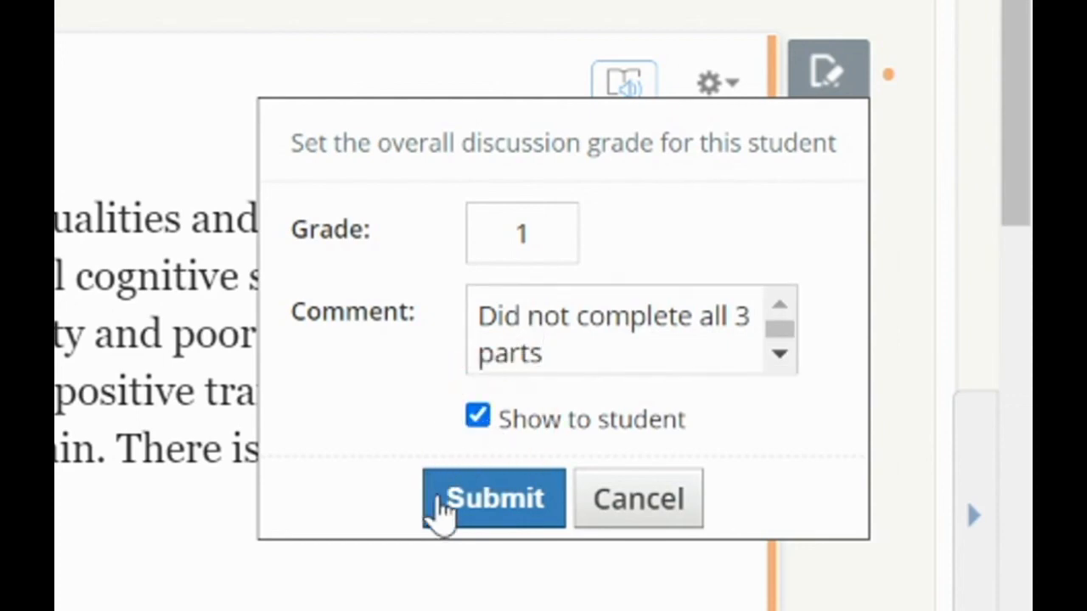
pyautogui.click(444, 508)
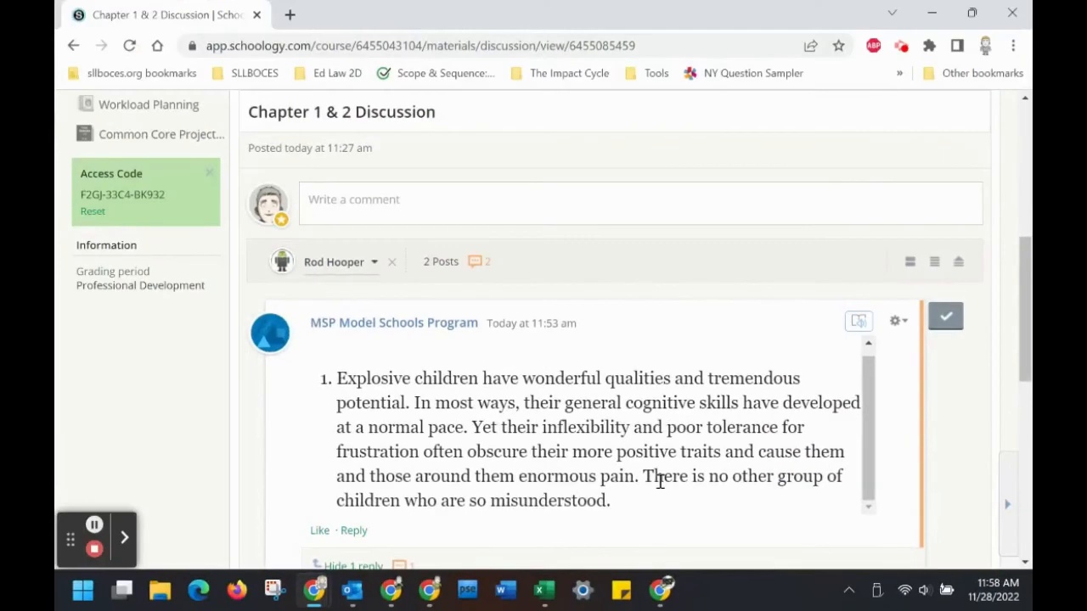
# Grade the author of the "If you say so." reply 2 with the comment "Did not complete all three parts." shown to the student.
pyautogui.scroll(-1, 659, 480)
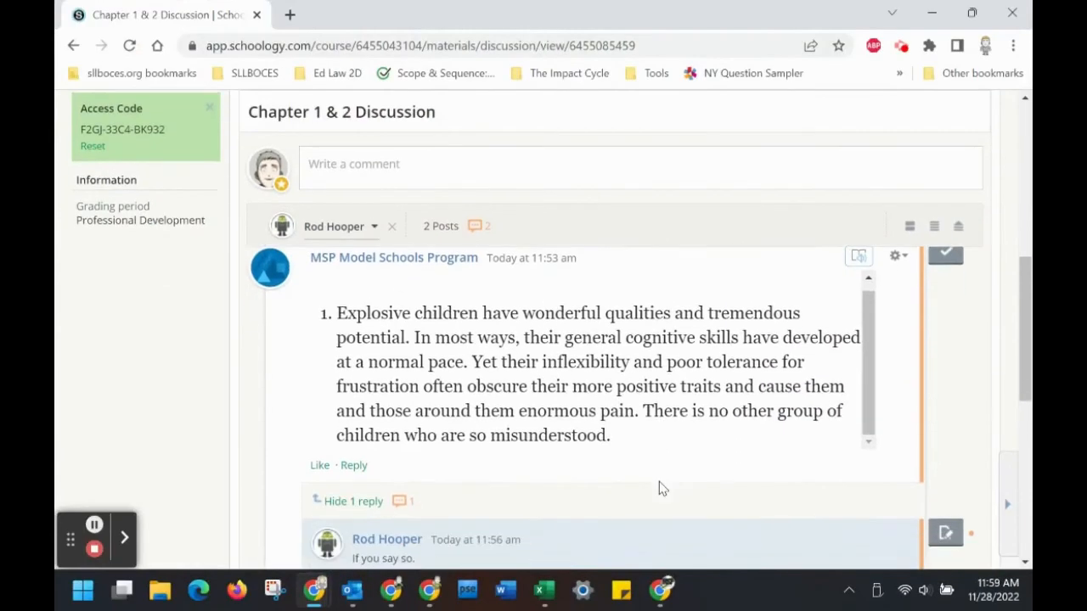
pyautogui.scroll(-2, 659, 481)
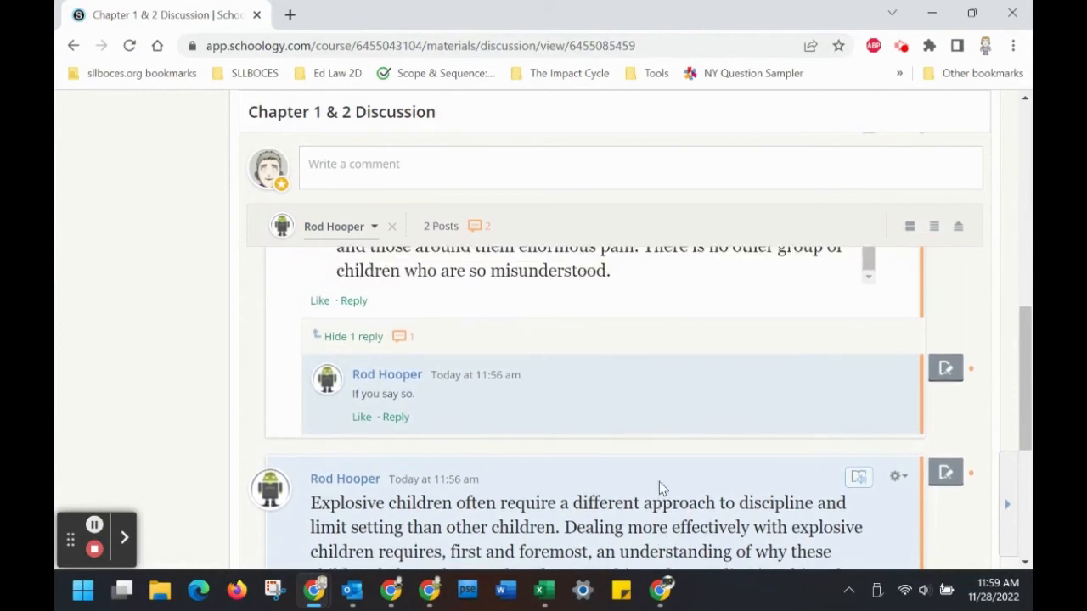
pyautogui.click(946, 371)
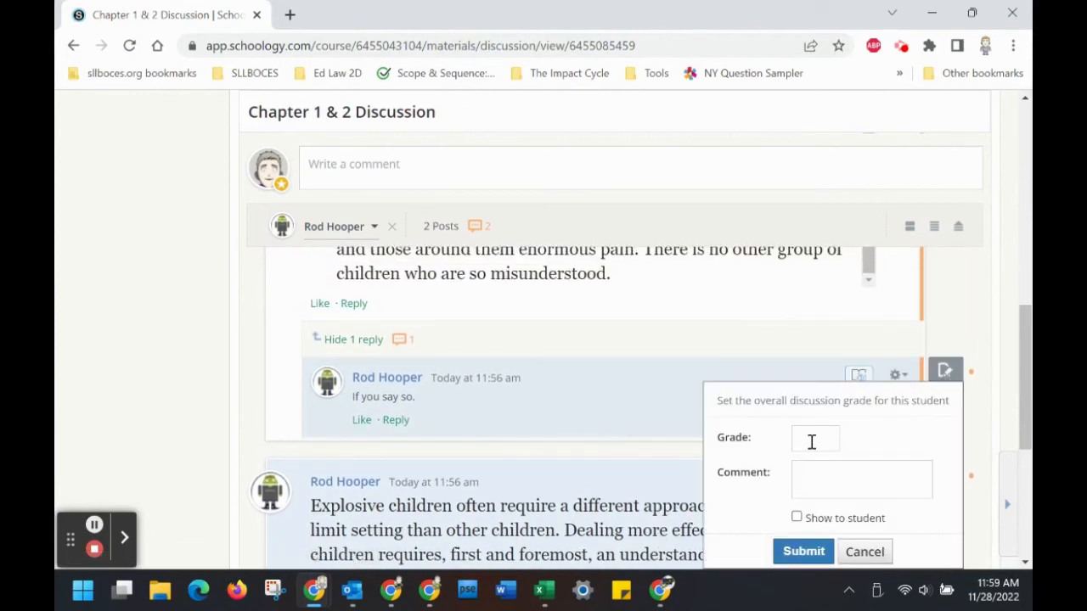
pyautogui.click(812, 440)
pyautogui.write('2')
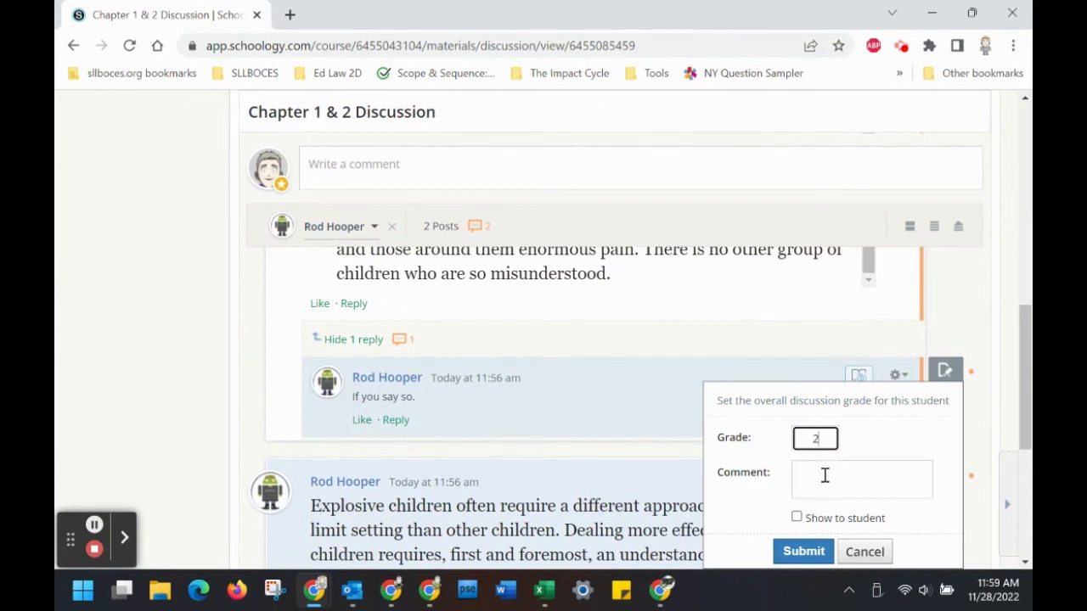
pyautogui.click(824, 475)
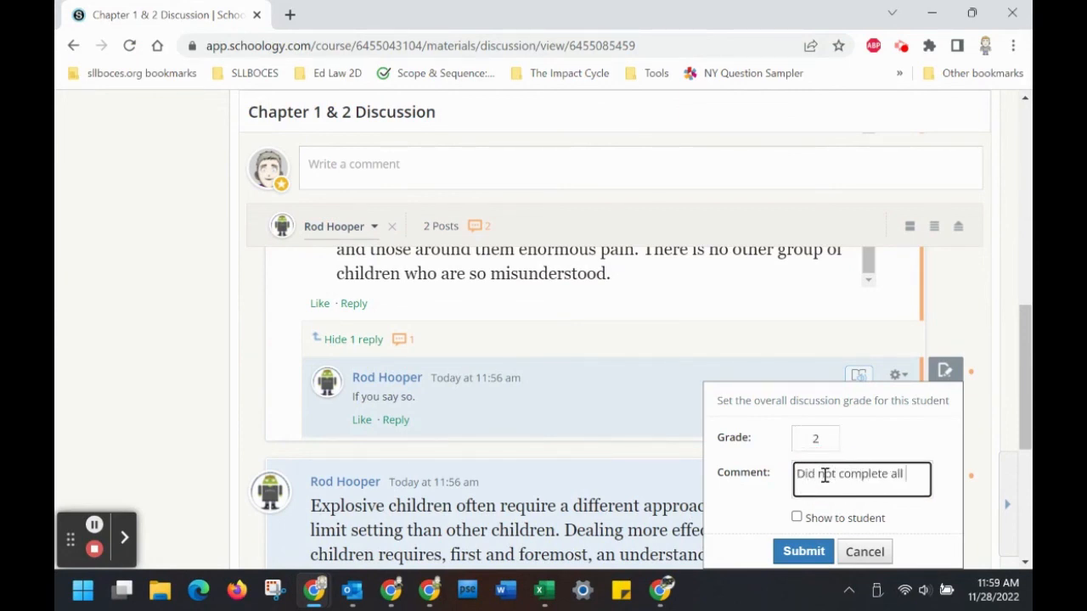
pyautogui.write('Did not complete all three')
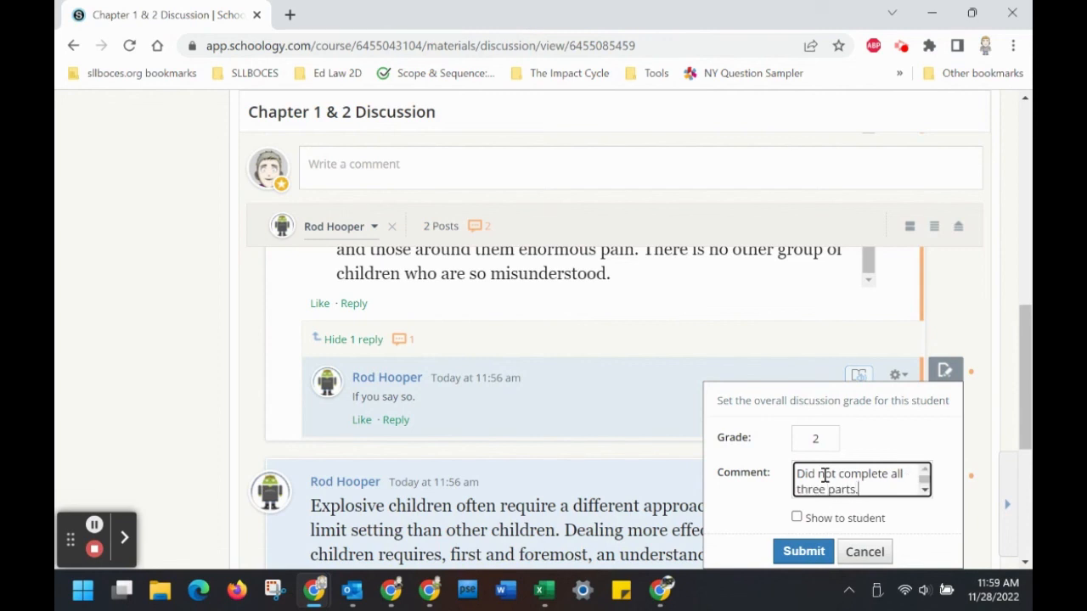
pyautogui.write(' parts.')
pyautogui.click(796, 517)
pyautogui.click(803, 552)
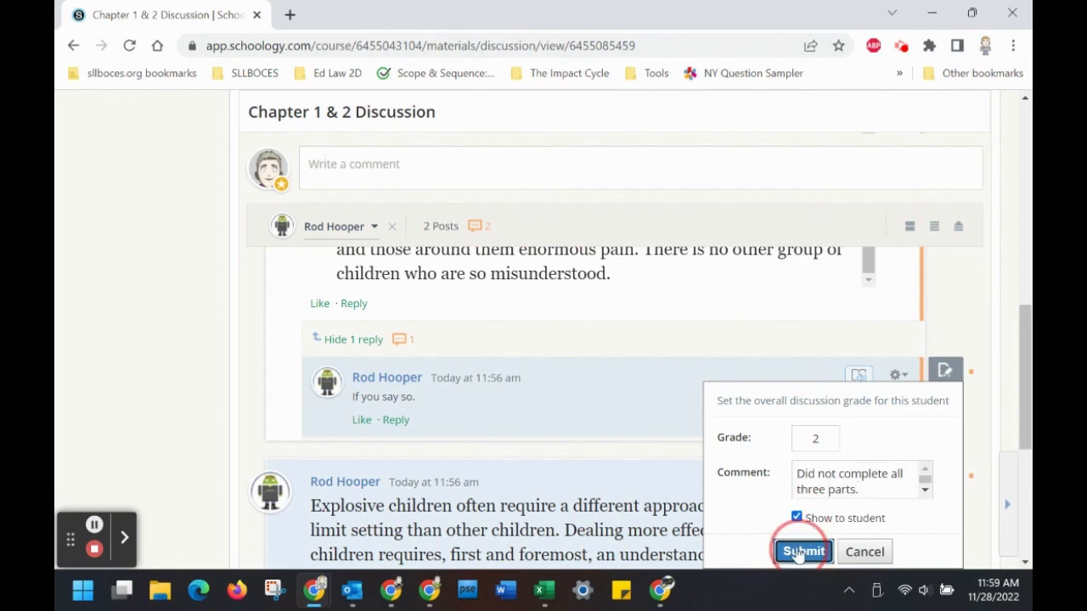
pyautogui.scroll(-3, 623, 463)
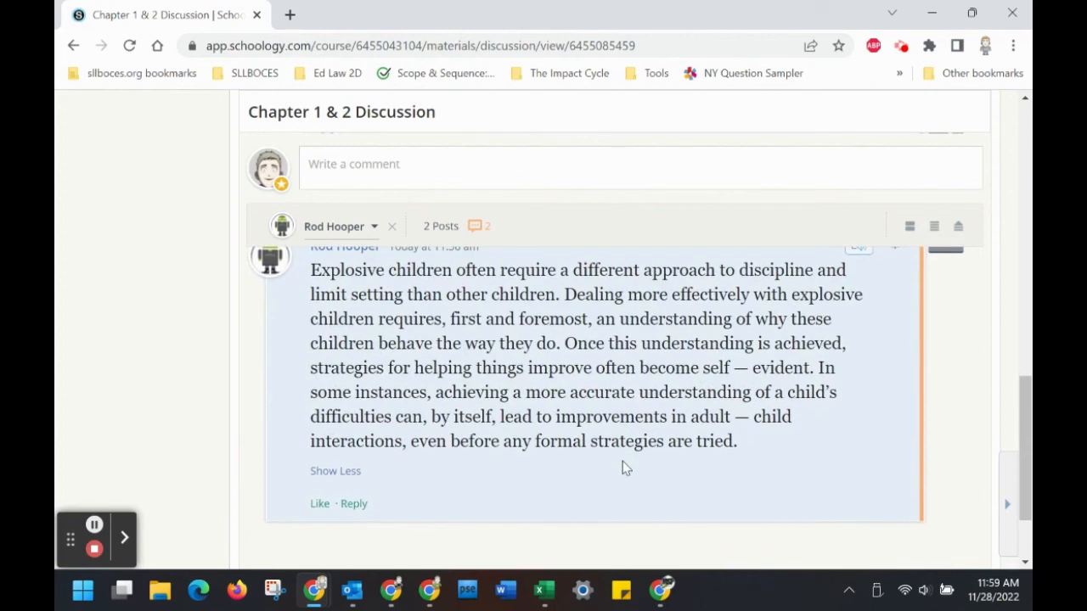
pyautogui.scroll(8, 622, 463)
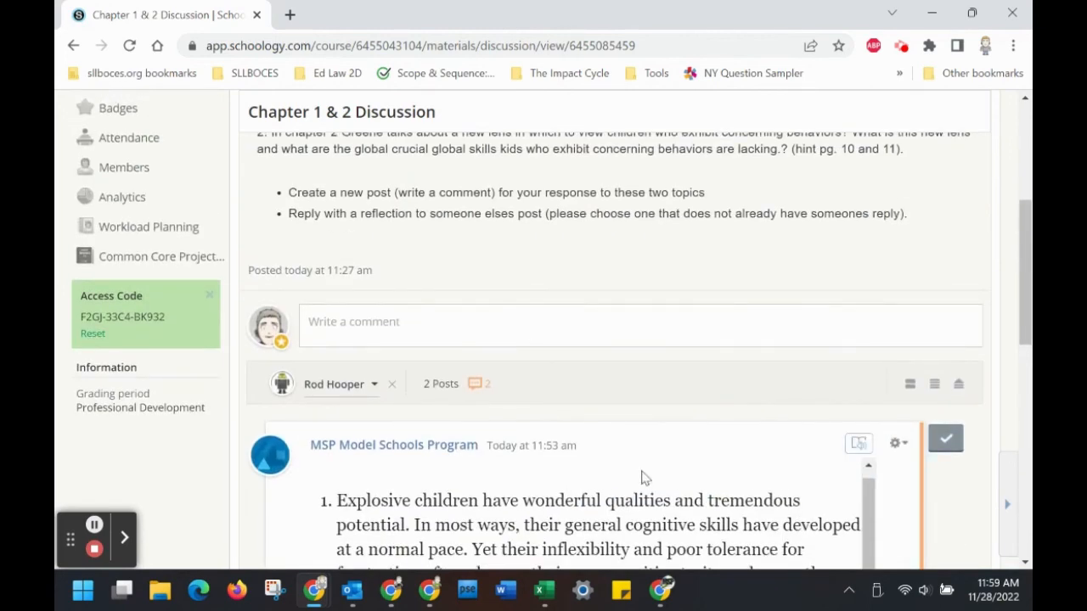
pyautogui.scroll(1, 643, 478)
pyautogui.scroll(5, 672, 340)
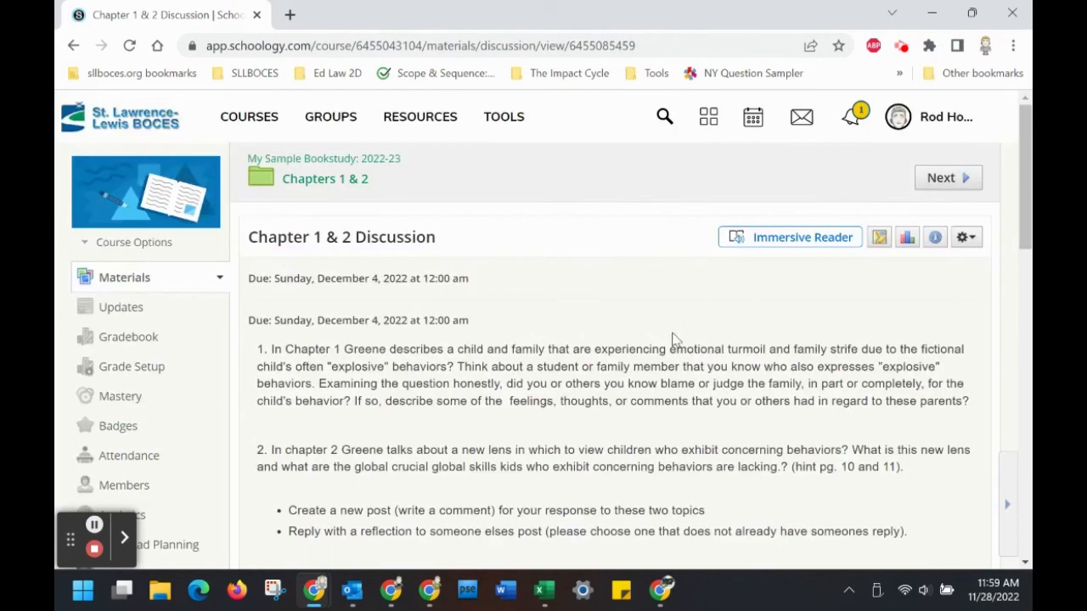